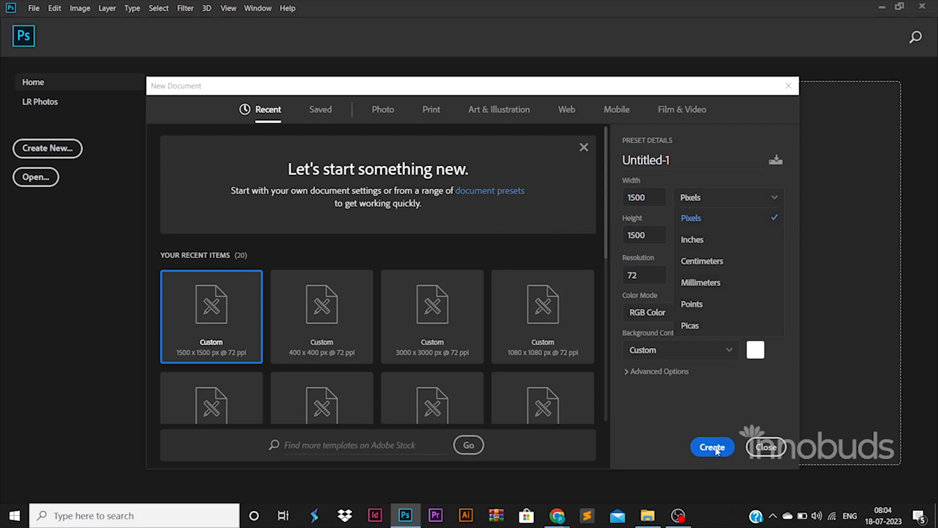
# Create a 1500 × 1500 px document at 72 ppi and place ruler guides about 60 px inside all four edges
pyautogui.click(704, 447)
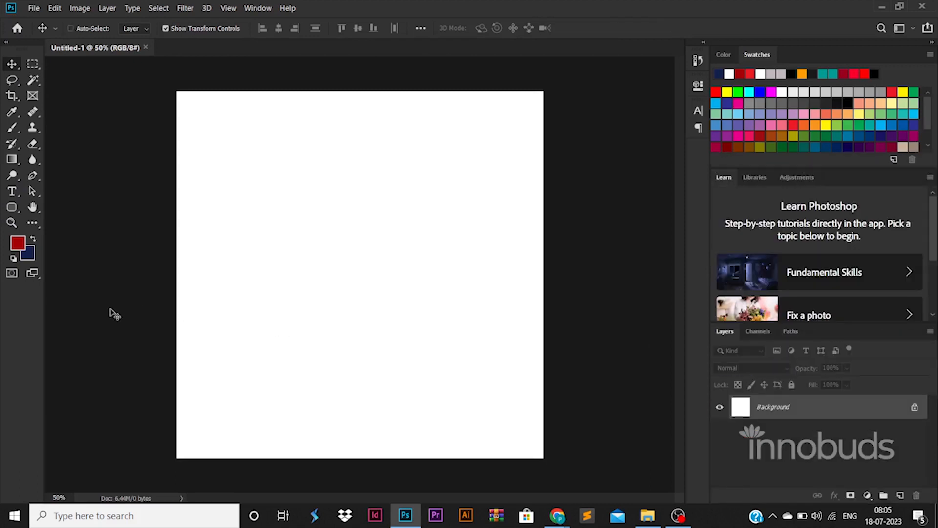
pyautogui.hotkey('ctrl', 'r')
pyautogui.moveTo(51, 294); pyautogui.dragTo(195, 303)
pyautogui.moveTo(54, 322); pyautogui.dragTo(535, 327)
pyautogui.moveTo(459, 63); pyautogui.dragTo(464, 449)
# Convert the locked Background into a regular editable layer
pyautogui.click(914, 407)
pyautogui.click(576, 252)
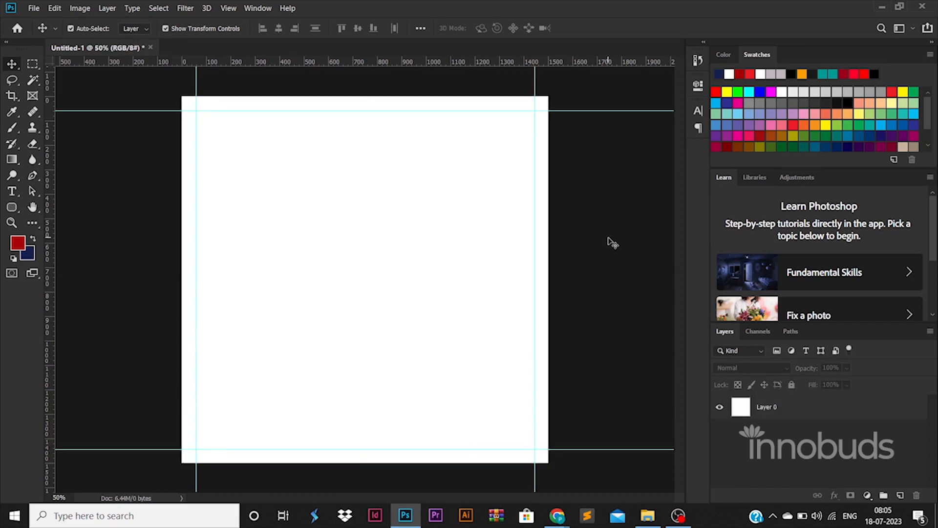
# Draw a rounded rectangle about 531 × 1001 px extending past the canvas's upper edge and set its corner radii to 265.5 px
pyautogui.click(13, 208)
pyautogui.moveTo(324, 143); pyautogui.dragTo(394, 234)
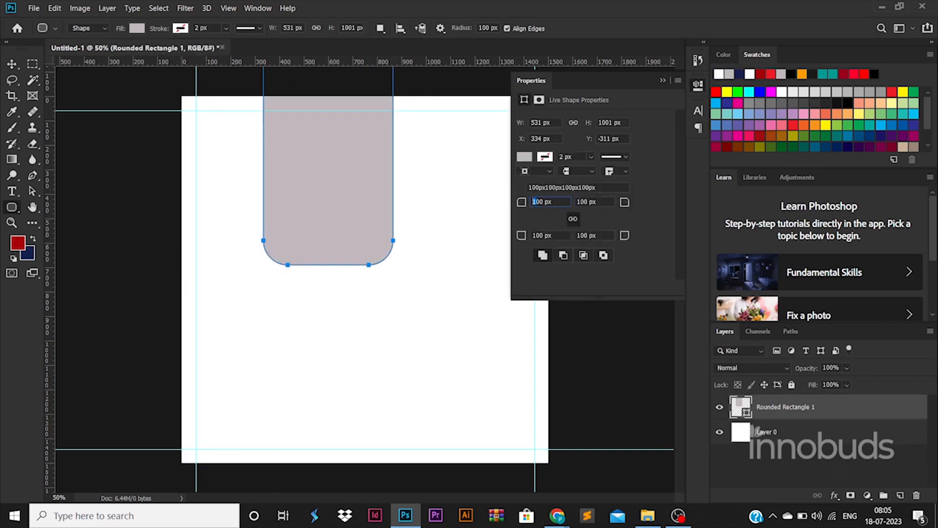
pyautogui.moveTo(545, 202); pyautogui.dragTo(457, 211)
pyautogui.press('Return')
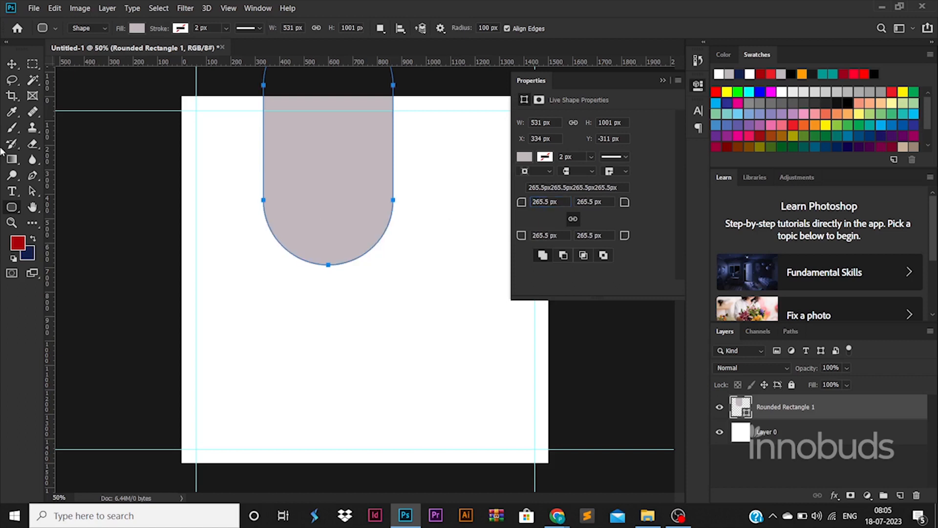
pyautogui.click(16, 63)
pyautogui.moveTo(345, 208); pyautogui.dragTo(345, 215)
pyautogui.moveTo(785, 413); pyautogui.dragTo(785, 441)
pyautogui.hotkey('ctrl', 'z')
pyautogui.hotkey('ctrl', 'z')
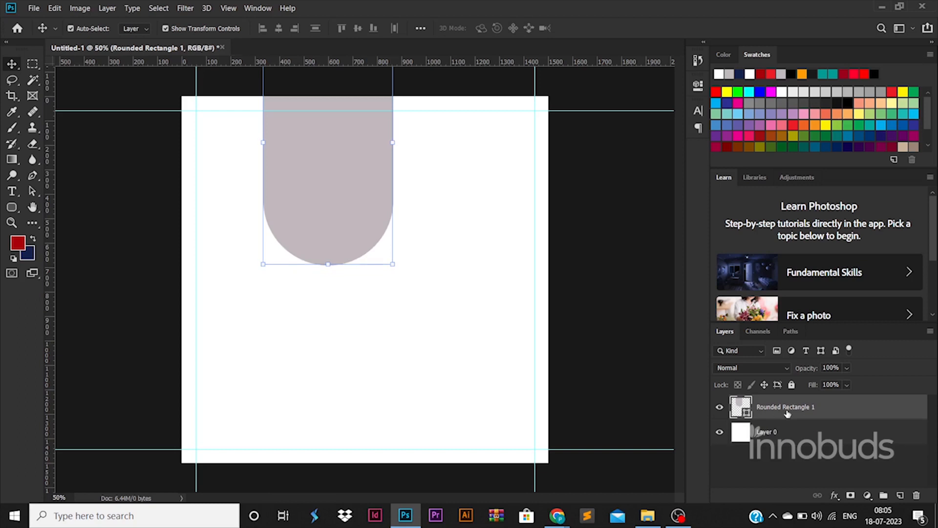
# Duplicate the rounded rectangle and enlarge the lower one to about 106%, centred behind the copy
pyautogui.hotkey('ctrl', 'j')
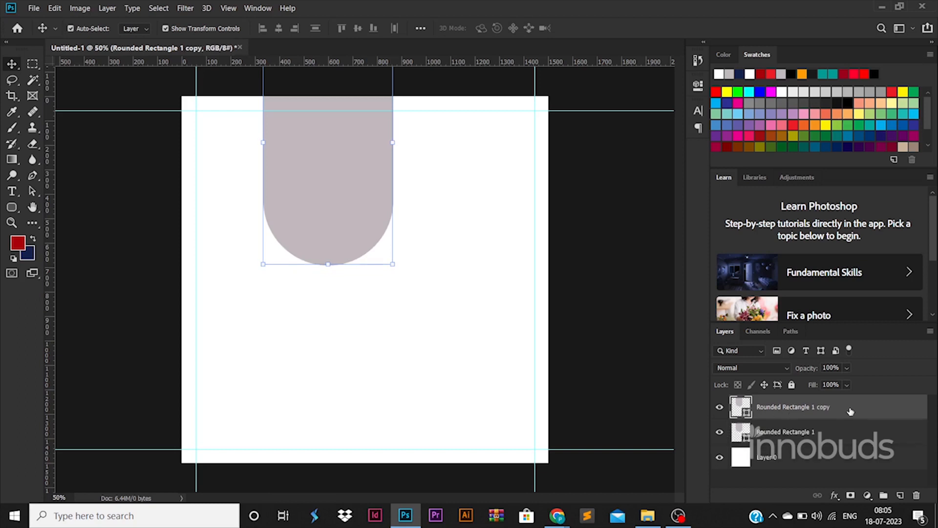
pyautogui.click(834, 430)
pyautogui.moveTo(394, 264); pyautogui.dragTo(401, 279)
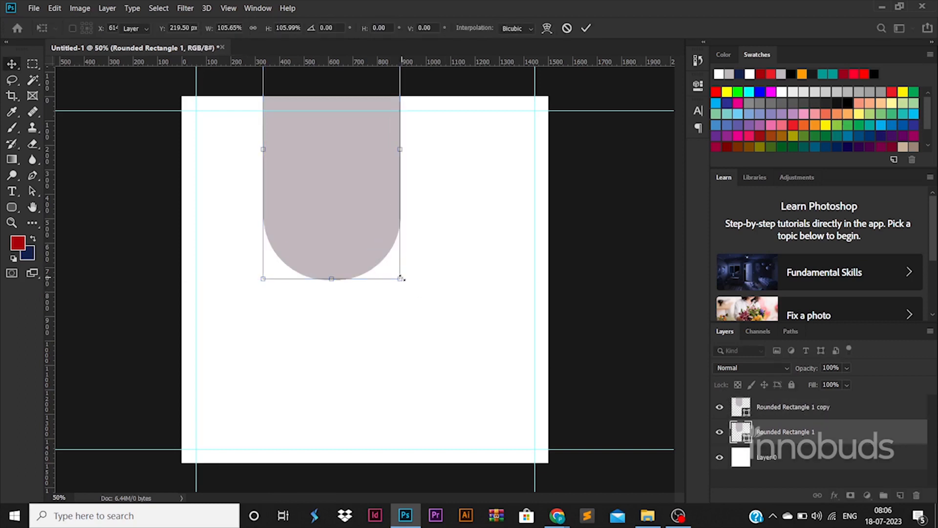
pyautogui.keyDown('shift'); pyautogui.click(796, 409); pyautogui.keyUp('shift')
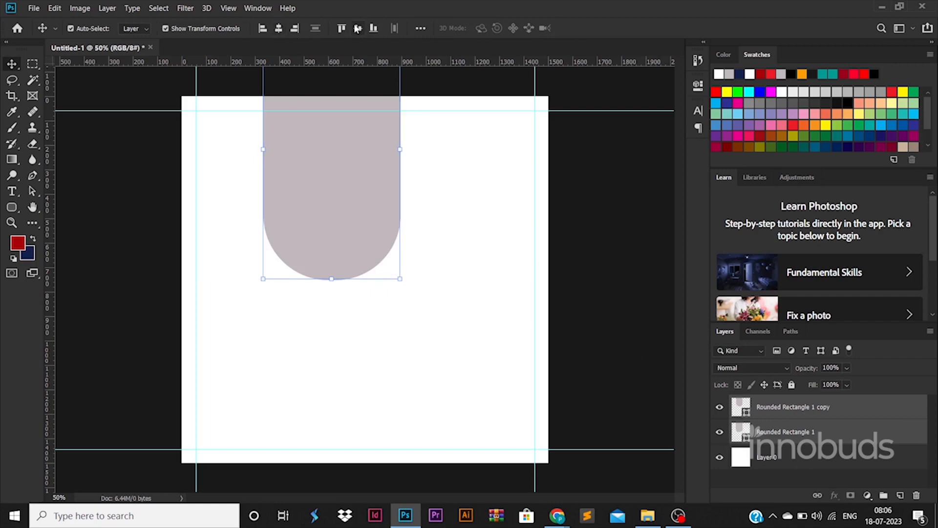
# Fill the upper rounded rectangle with pink #ff0080 and shift it slightly down over the grey one
pyautogui.click(813, 403)
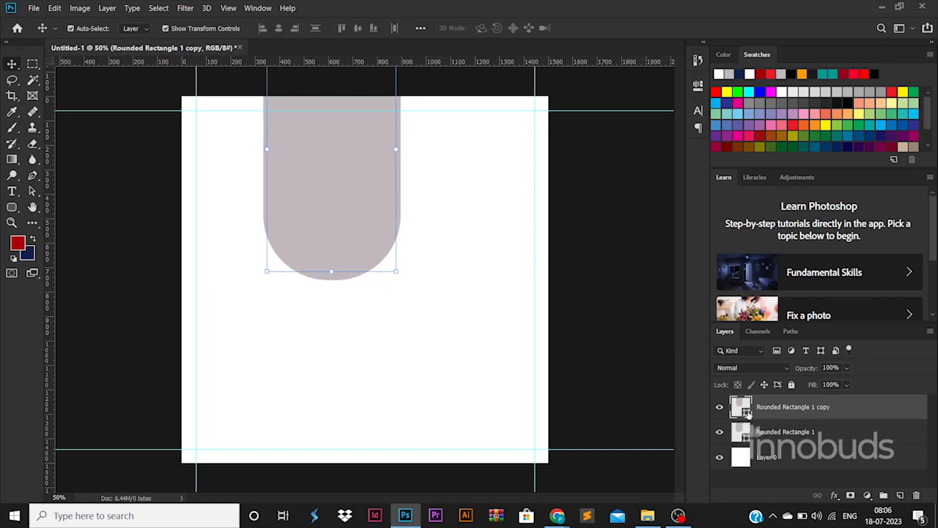
pyautogui.doubleClick(744, 411)
pyautogui.moveTo(690, 347); pyautogui.dragTo(777, 198)
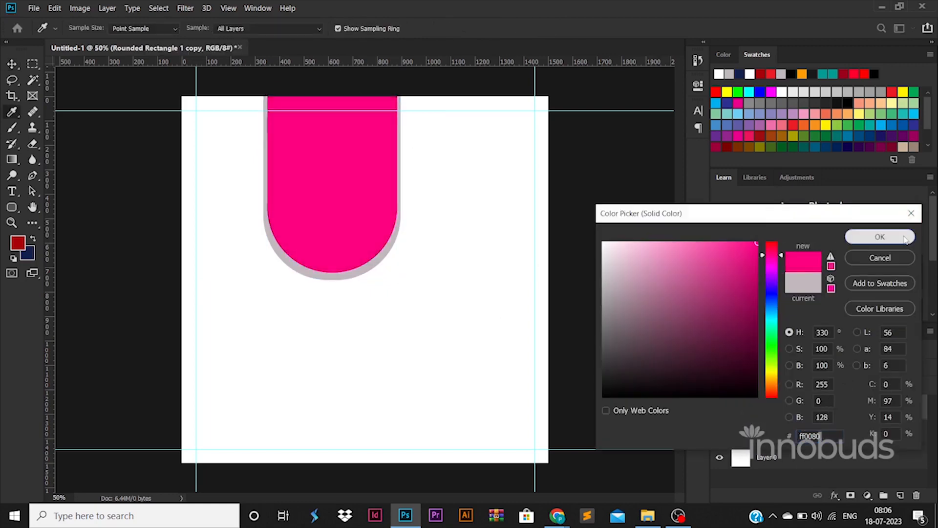
pyautogui.click(879, 236)
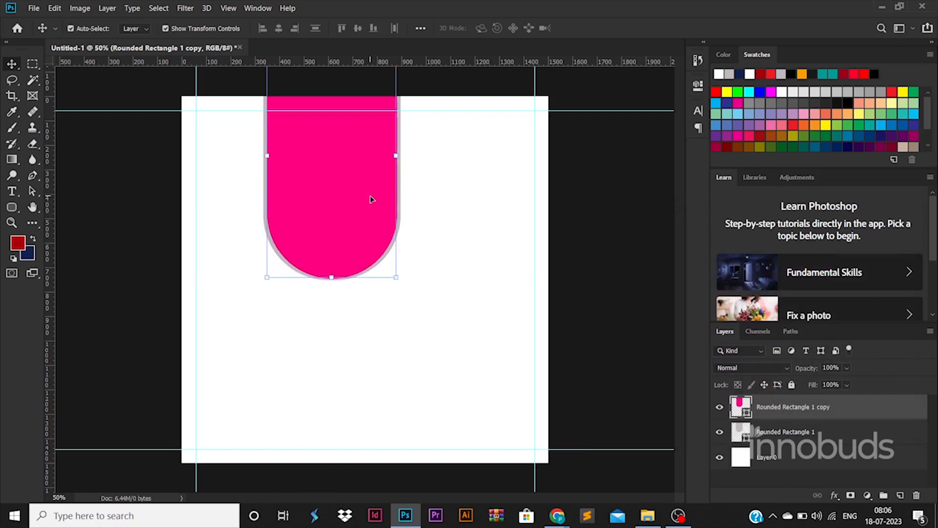
pyautogui.click(510, 224)
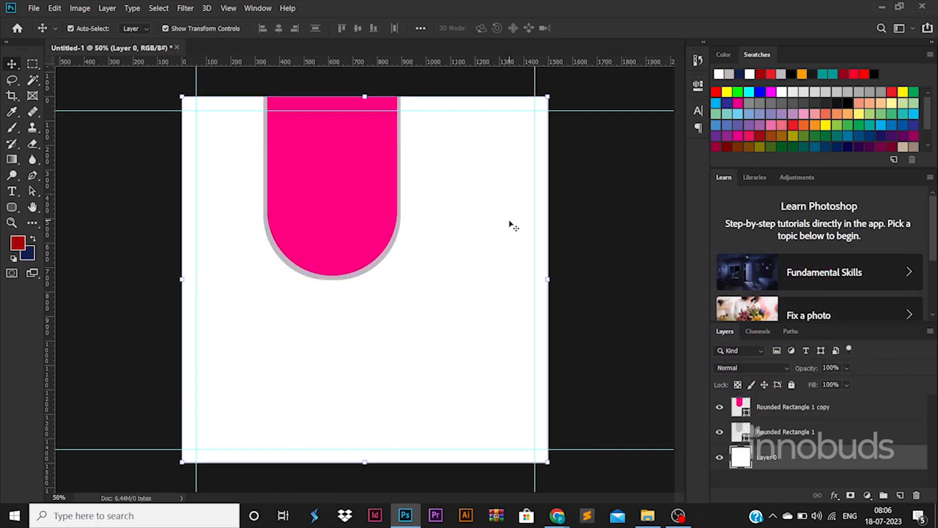
# Set the Rounded Rectangle tool's corner radius to 600 px
pyautogui.click(782, 430)
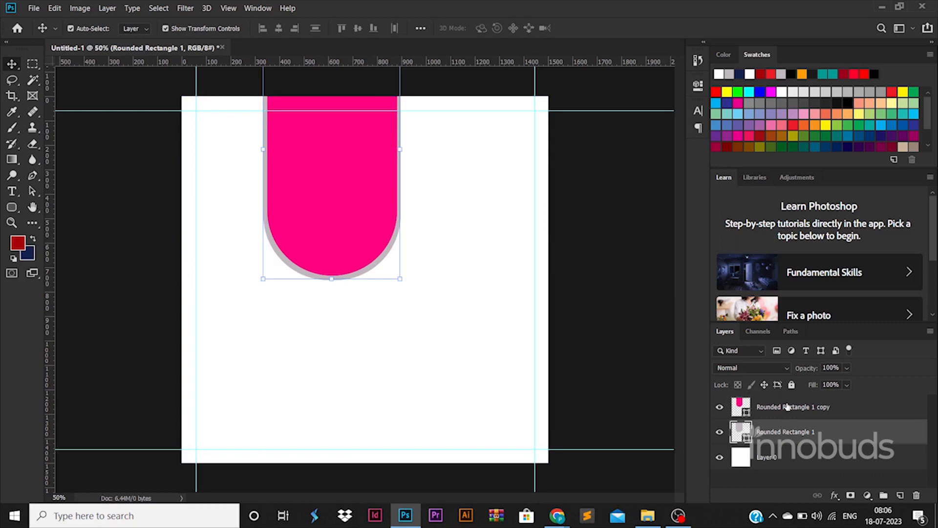
pyautogui.click(787, 407)
pyautogui.click(12, 207)
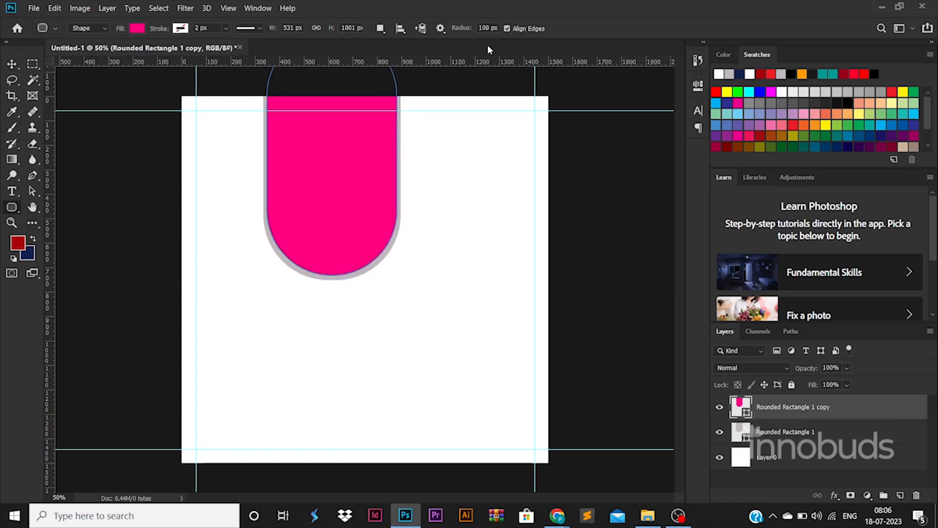
pyautogui.click(789, 433)
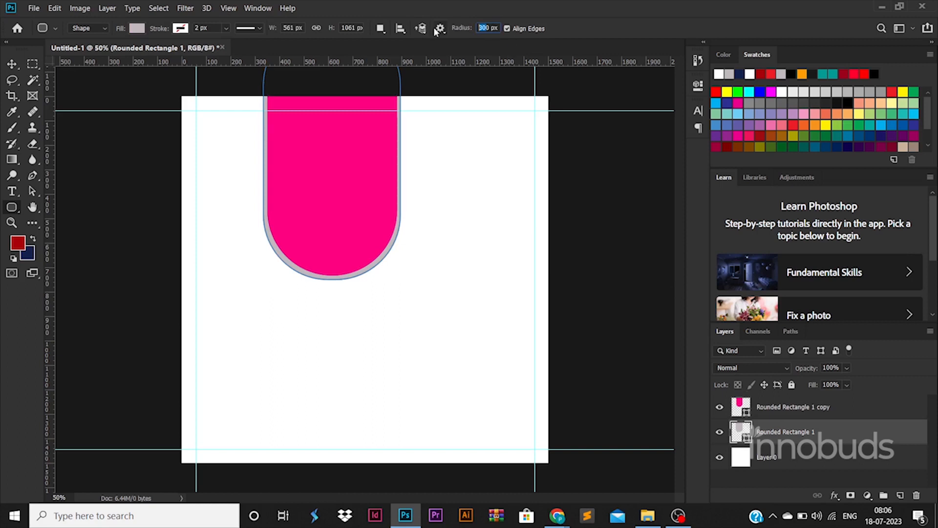
pyautogui.write('60')
pyautogui.write('v')
# Nudge the pink shape vertically to balance the grey border around its rounded end
pyautogui.click(352, 219)
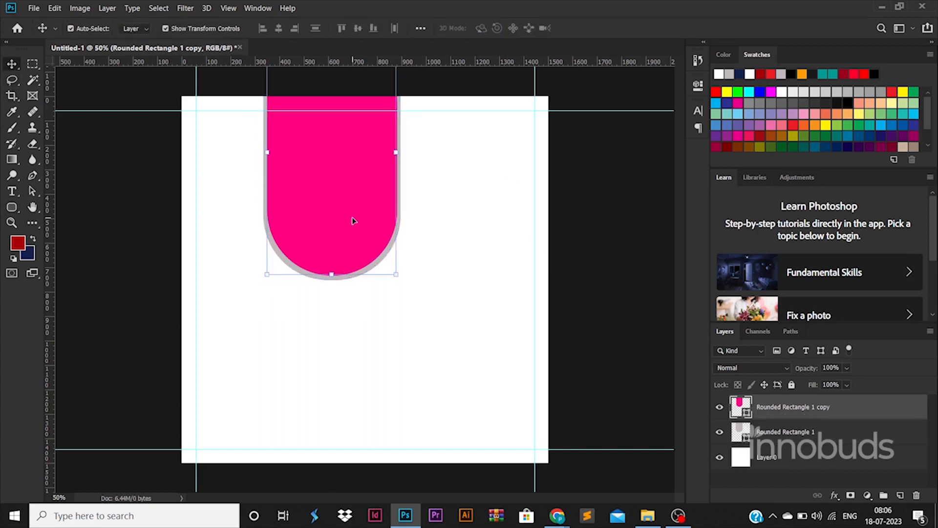
pyautogui.click(592, 279)
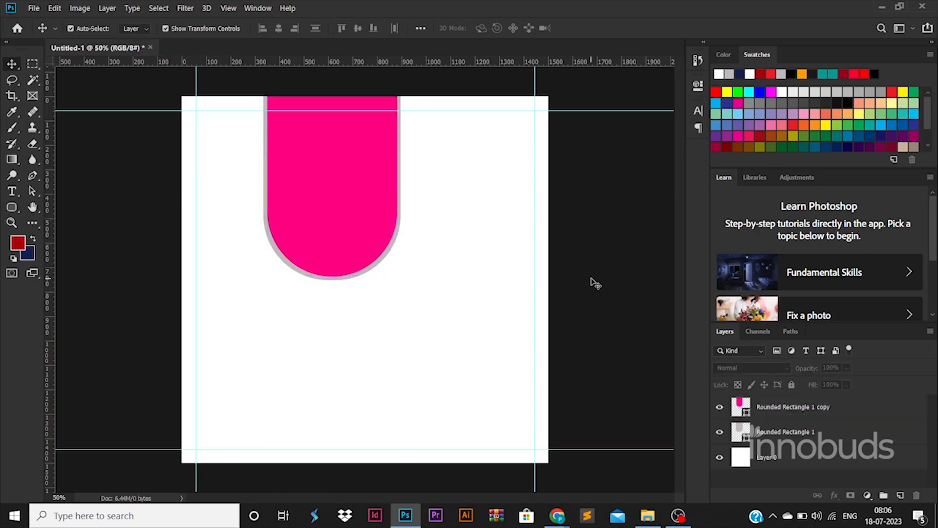
pyautogui.click(823, 433)
pyautogui.click(361, 213)
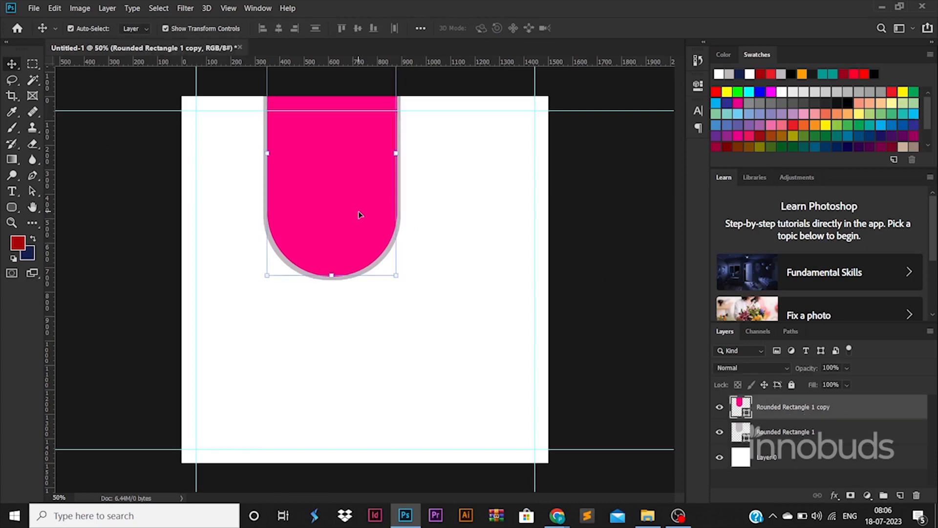
# Enlarge both rounded rectangles together to about 753 × 1205 px, tilted about 24° clockwise over the canvas's upper-right corner
pyautogui.keyDown('shift'); pyautogui.click(822, 430); pyautogui.keyUp('shift')
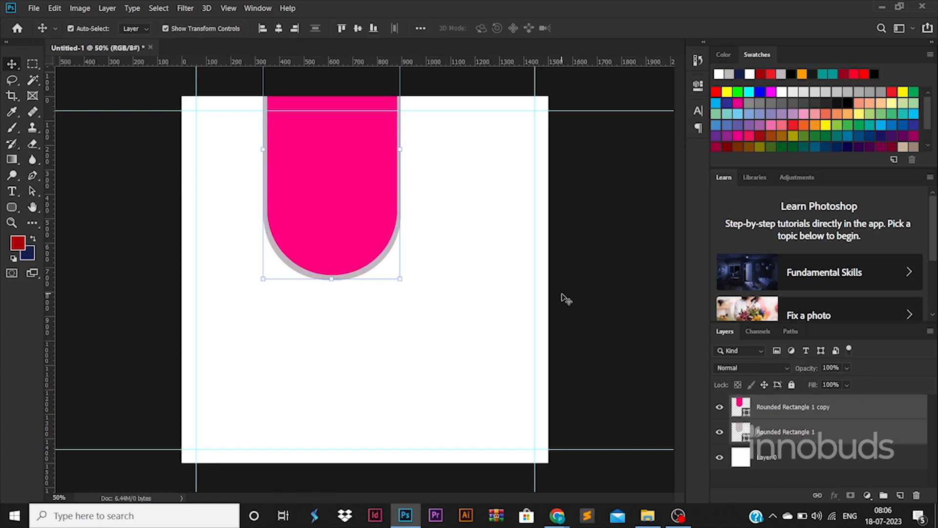
pyautogui.moveTo(406, 281); pyautogui.dragTo(433, 308)
pyautogui.moveTo(485, 267); pyautogui.dragTo(444, 345)
pyautogui.moveTo(393, 222); pyautogui.dragTo(503, 230)
pyautogui.moveTo(473, 335); pyautogui.dragTo(488, 354)
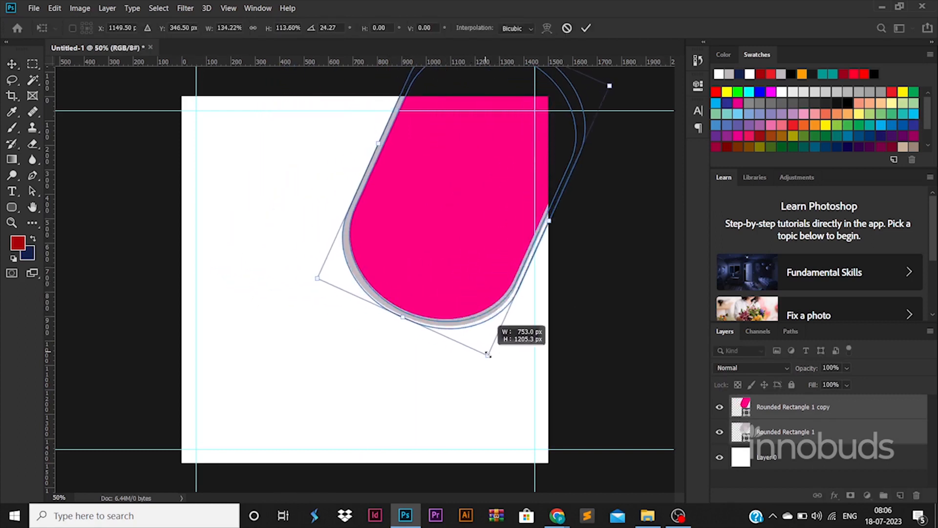
# Tilt the pink and grey pair further clockwise and lengthen it to about 128% height, reaching towards the canvas centre
pyautogui.moveTo(470, 274); pyautogui.dragTo(464, 266)
pyautogui.moveTo(568, 322); pyautogui.dragTo(557, 340)
pyautogui.moveTo(455, 228); pyautogui.dragTo(463, 235)
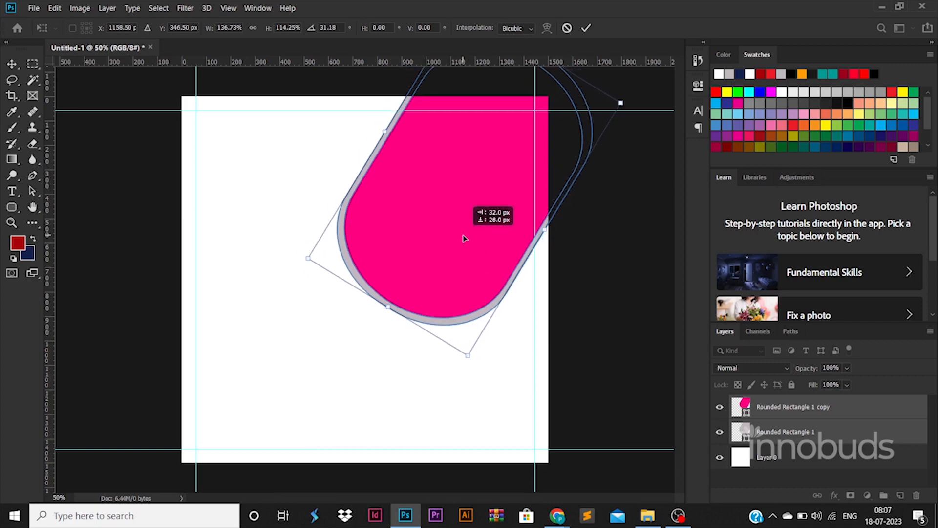
pyautogui.moveTo(386, 310); pyautogui.dragTo(349, 331)
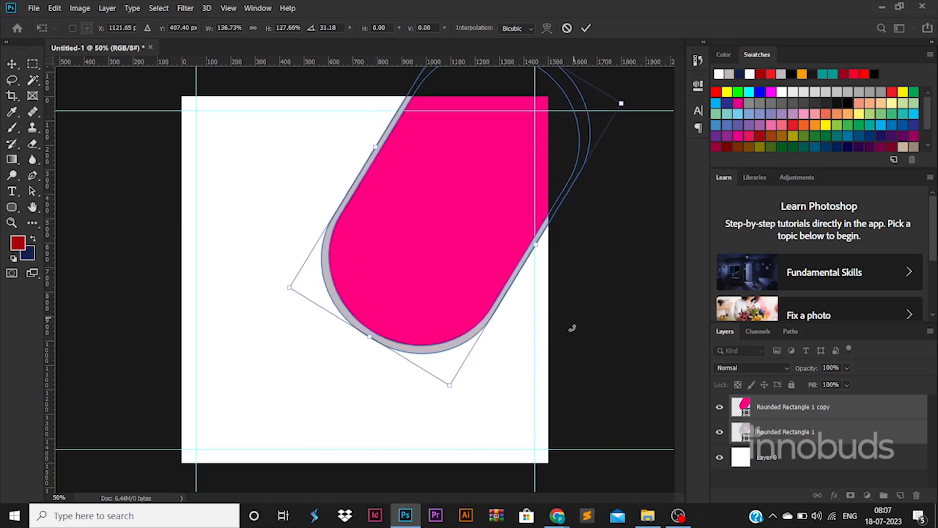
pyautogui.moveTo(577, 324); pyautogui.dragTo(570, 330)
pyautogui.press('Return')
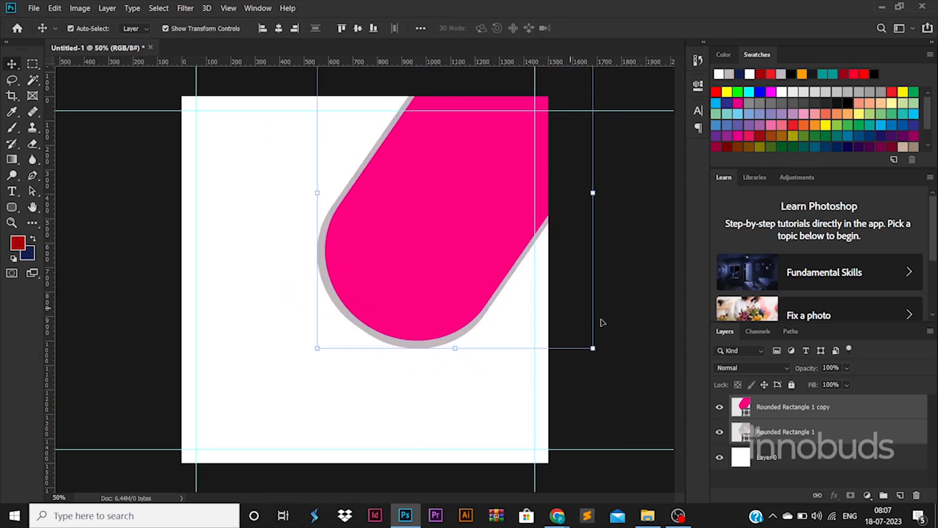
pyautogui.click(616, 283)
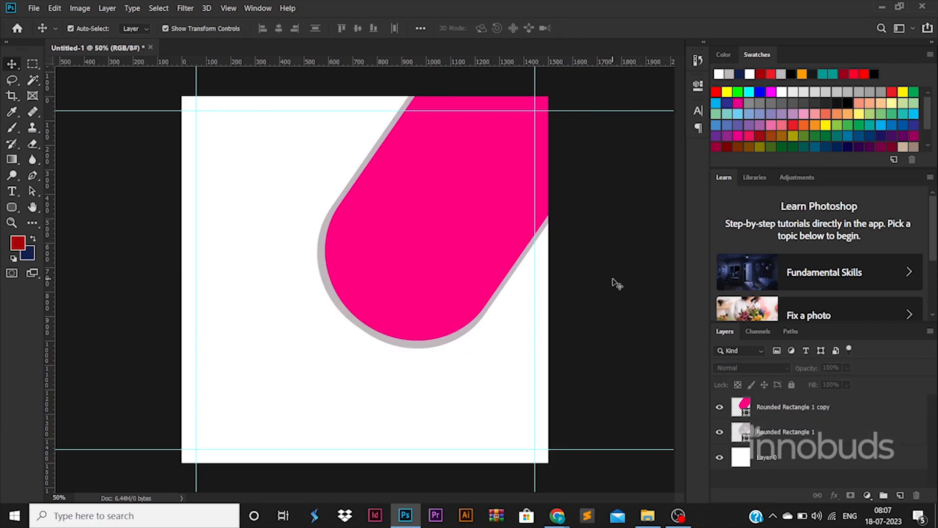
# Draw a grey rectangle, move it over the lower half of the canvas and stretch it to the full canvas width
pyautogui.rightClick(11, 210)
pyautogui.click(73, 203)
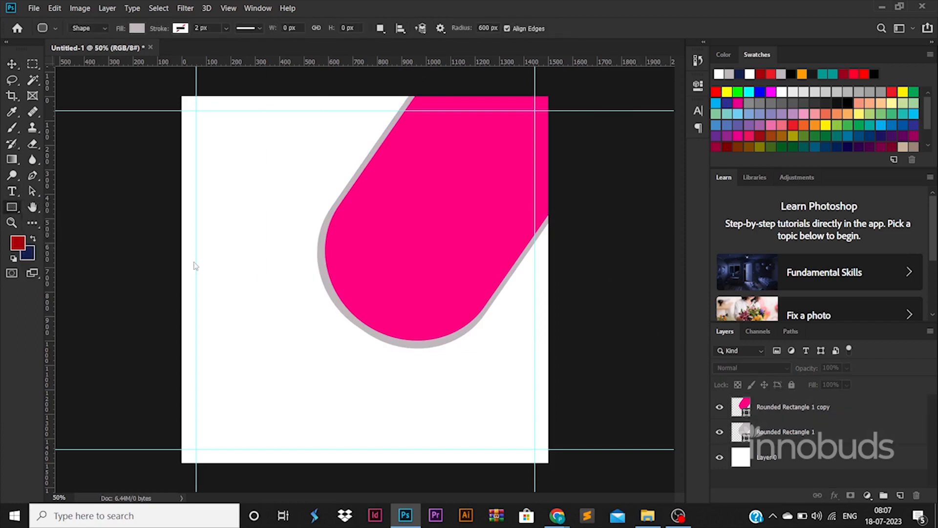
pyautogui.moveTo(182, 172); pyautogui.dragTo(360, 350)
pyautogui.press('v')
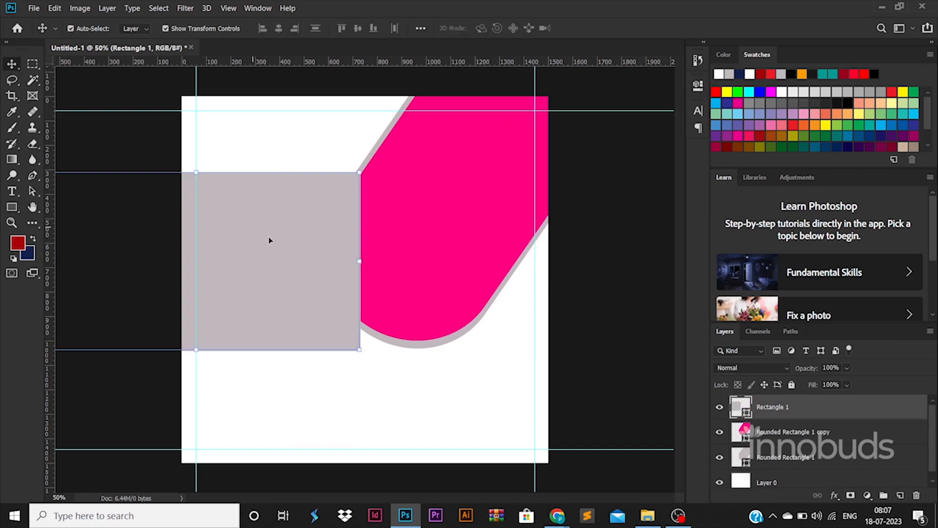
pyautogui.moveTo(269, 241); pyautogui.dragTo(416, 343)
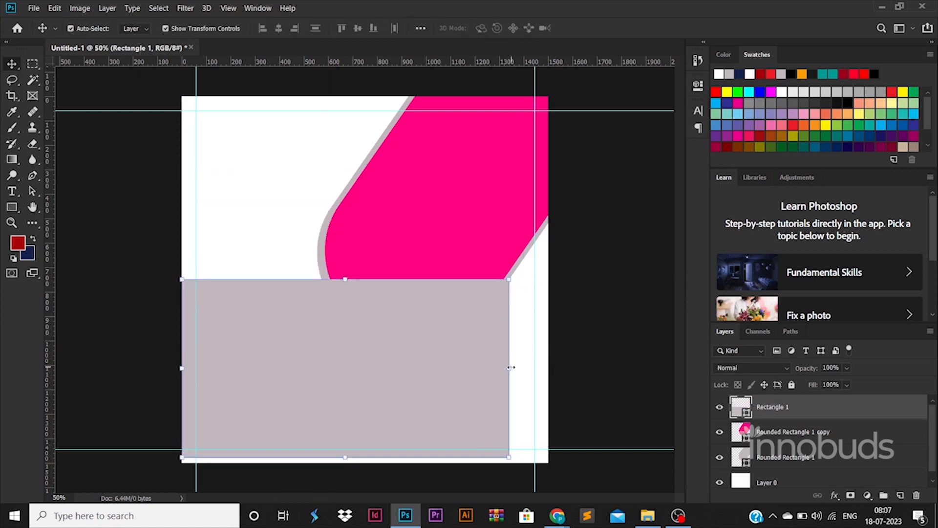
pyautogui.moveTo(509, 368); pyautogui.dragTo(548, 367)
# Rotate the grey rectangle about 40° counterclockwise
pyautogui.rightClick(438, 389)
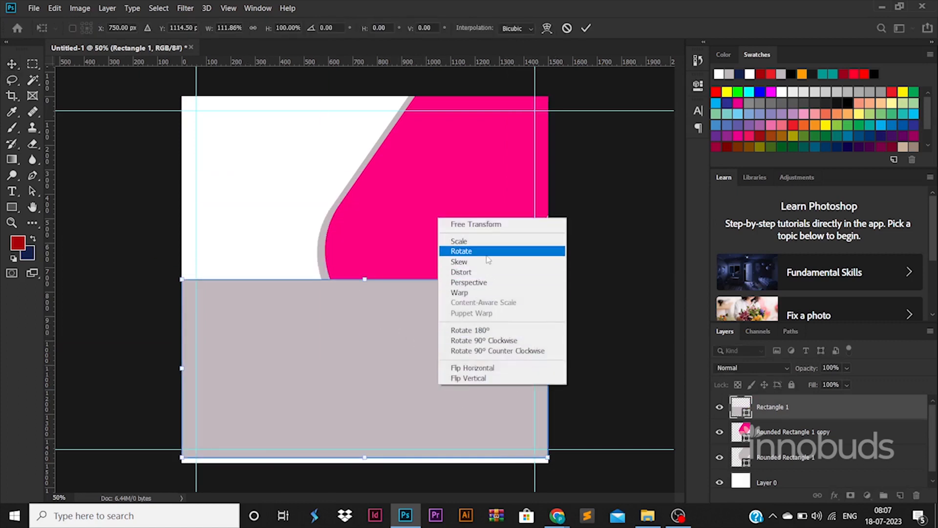
pyautogui.click(455, 250)
pyautogui.moveTo(572, 290); pyautogui.dragTo(477, 185)
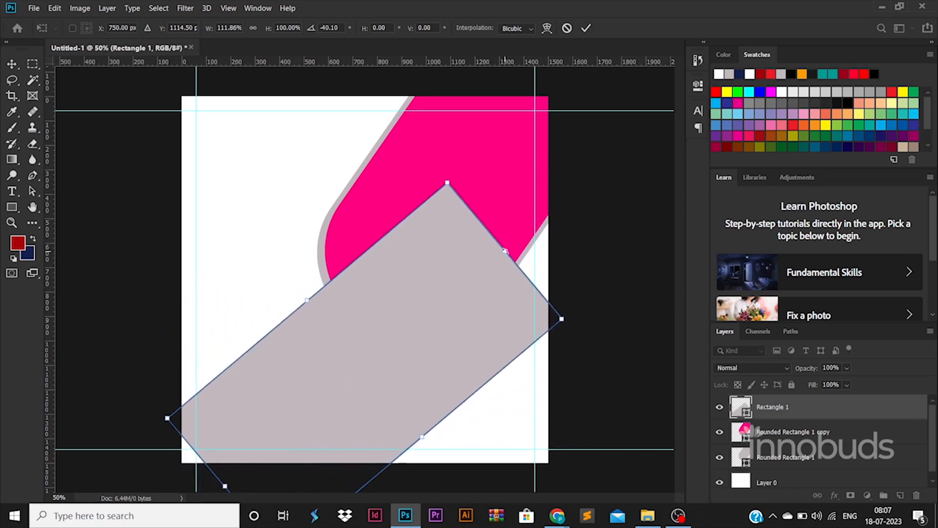
pyautogui.press('Return')
# Enlarge the rotated rectangle to about 167% width and 122% height, covering the canvas's lower-right diagonal area
pyautogui.moveTo(559, 185); pyautogui.dragTo(680, 104)
pyautogui.moveTo(485, 267); pyautogui.dragTo(448, 314)
pyautogui.moveTo(644, 377); pyautogui.dragTo(718, 402)
pyautogui.scroll(-2, 545, 346)
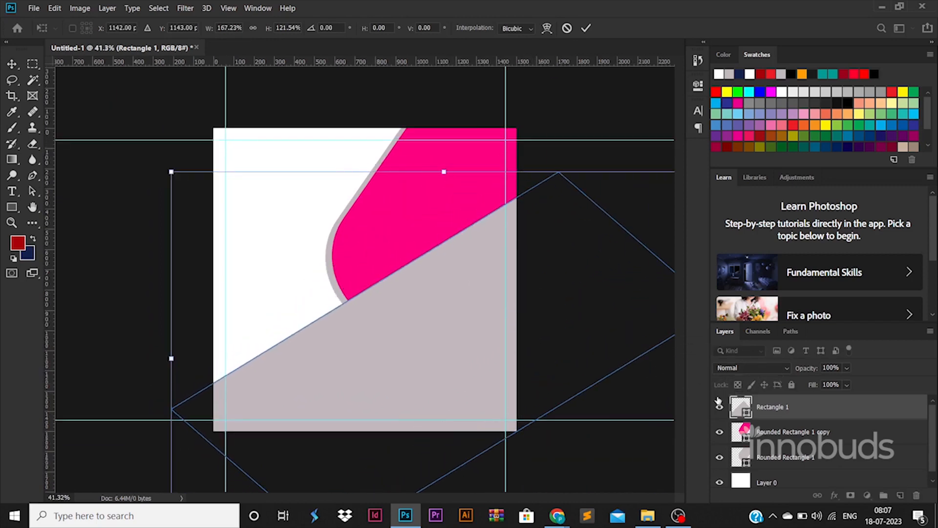
pyautogui.press('Return')
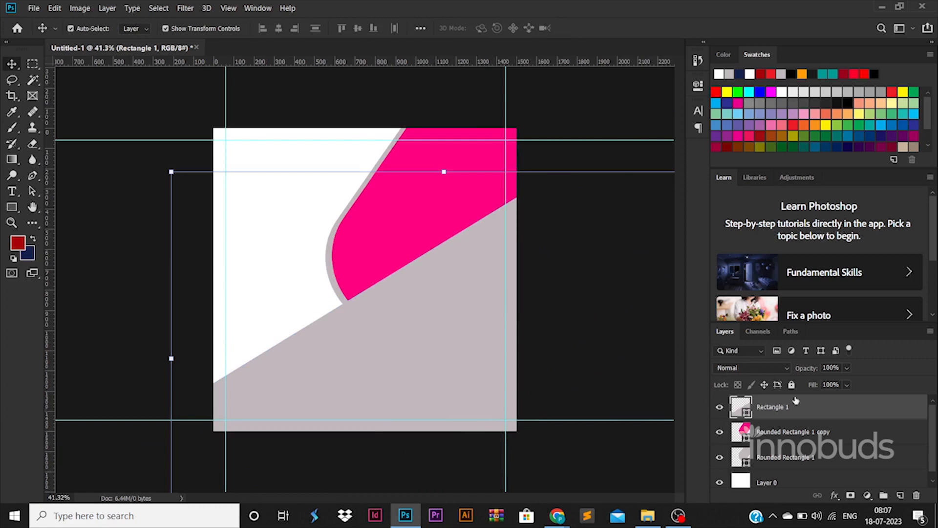
# Move the Rectangle 1 layer beneath both rounded rectangle layers, just above Layer 0
pyautogui.moveTo(795, 401); pyautogui.dragTo(787, 476)
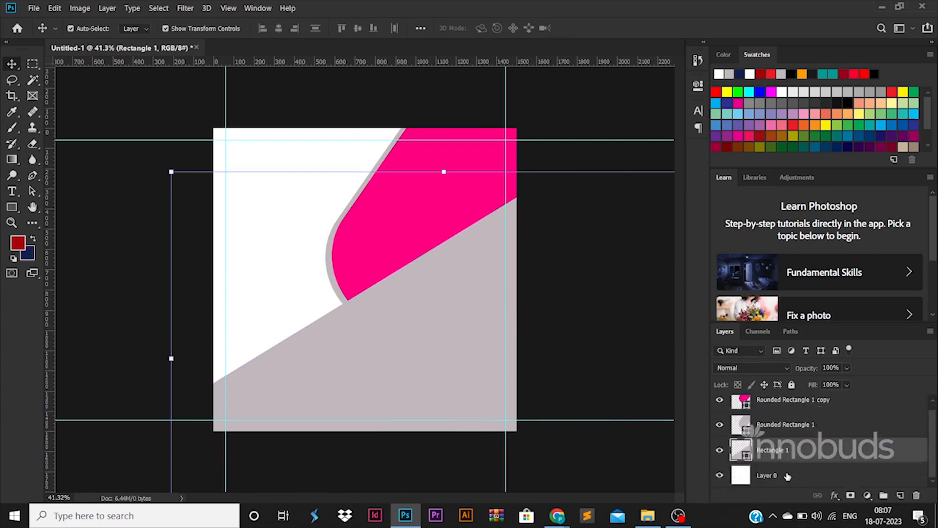
pyautogui.click(117, 251)
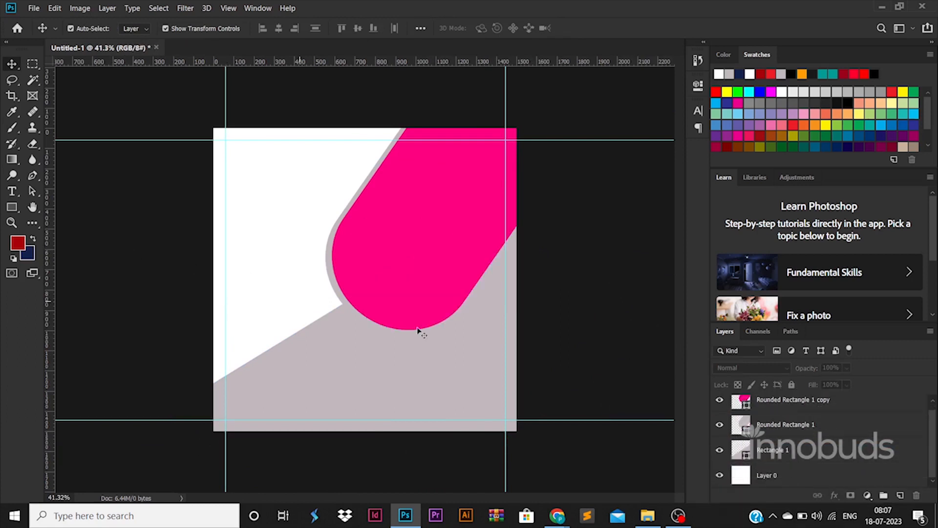
# Nudge the grey rounded rectangle behind the pink shape slightly to the right
pyautogui.click(801, 433)
pyautogui.press('Right')
pyautogui.press('Right')
pyautogui.press('Right')
pyautogui.press('Right')
pyautogui.press('Right')
pyautogui.press('Right')
pyautogui.press('Right')
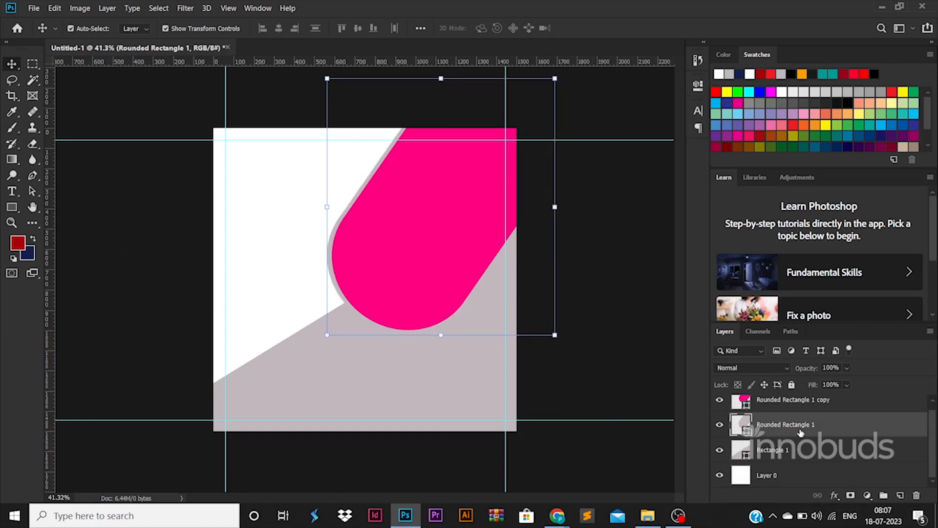
pyautogui.click(582, 305)
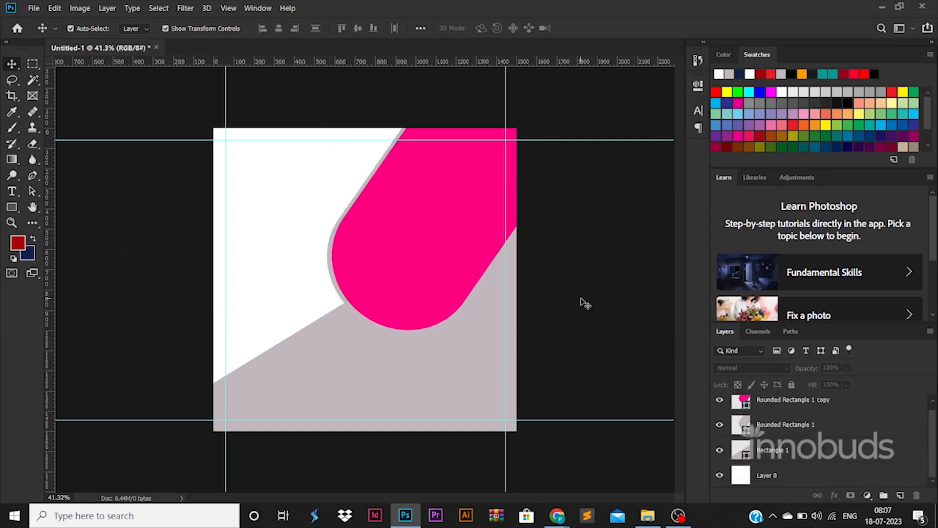
# Add a Gradient Overlay effect to the diagonal Rectangle 1 layer and open its gradient for editing
pyautogui.click(790, 432)
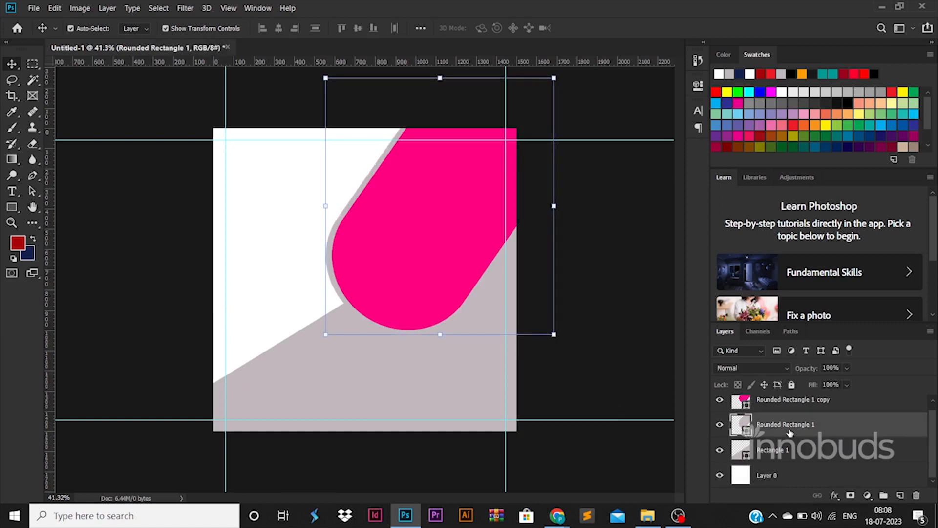
pyautogui.click(463, 360)
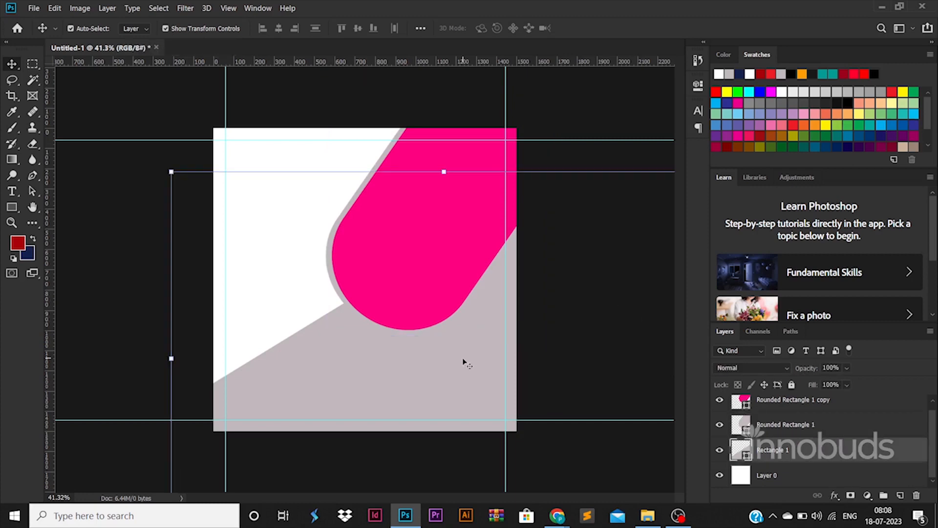
pyautogui.doubleClick(857, 456)
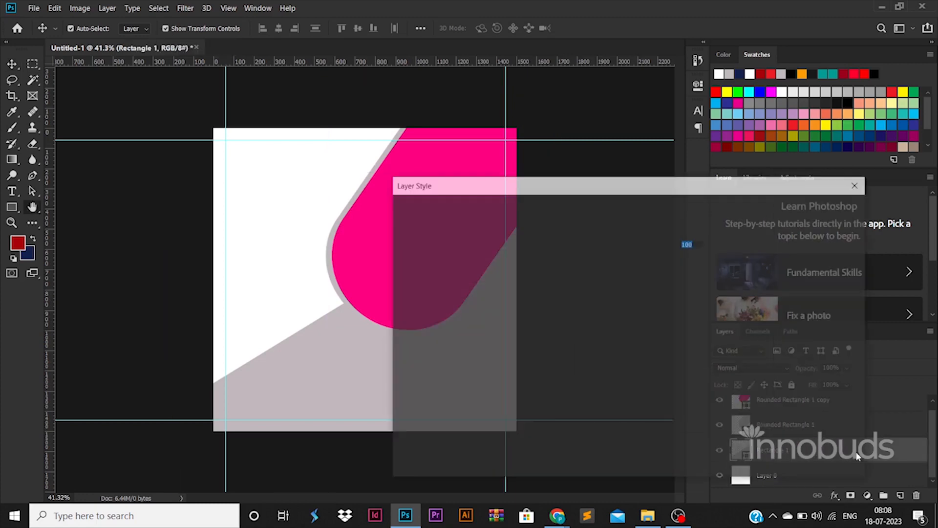
pyautogui.click(473, 366)
pyautogui.click(650, 267)
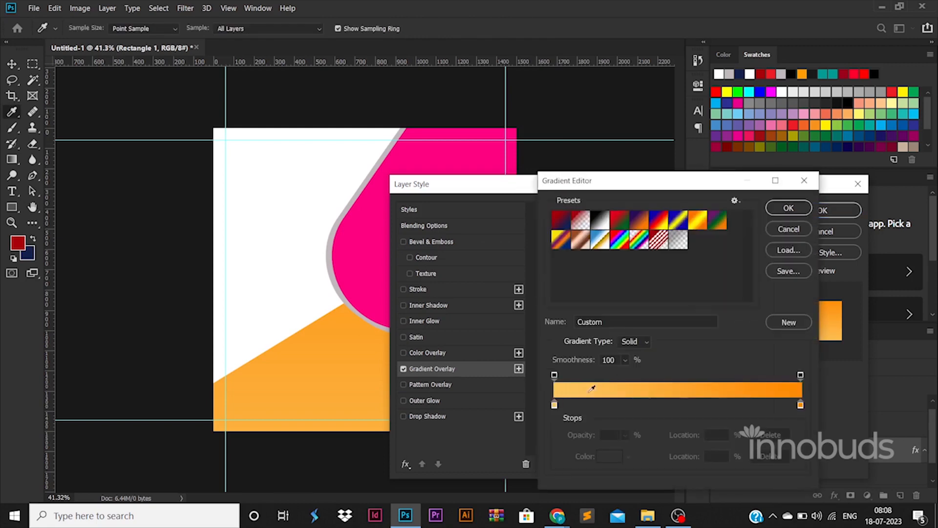
# Set the gradient's starting colour stop to a fully saturated bright green
pyautogui.doubleClick(554, 405)
pyautogui.click(773, 354)
pyautogui.moveTo(714, 321); pyautogui.dragTo(761, 240)
pyautogui.click(886, 240)
# Set the gradient's end colour stop to dark green 286400 and apply the overlay to the diagonal rectangle
pyautogui.doubleClick(800, 405)
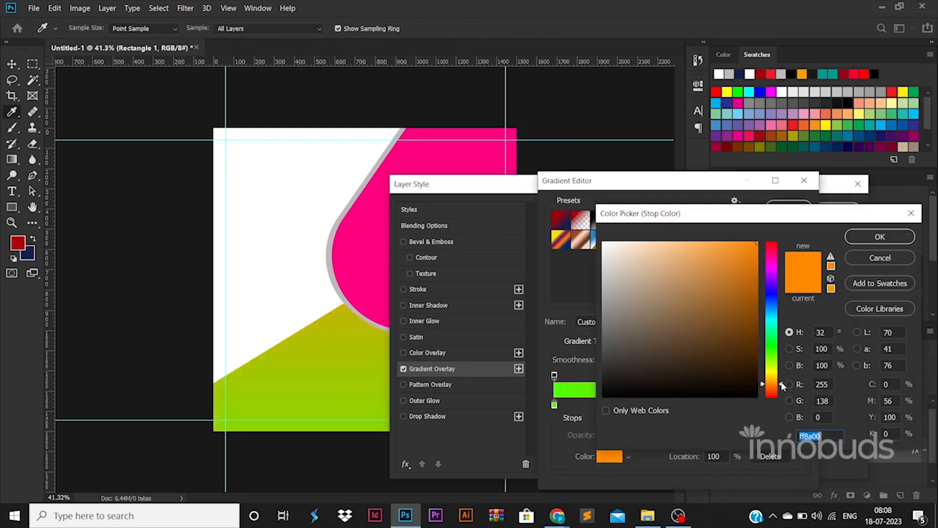
pyautogui.click(772, 356)
pyautogui.moveTo(730, 356); pyautogui.dragTo(770, 341)
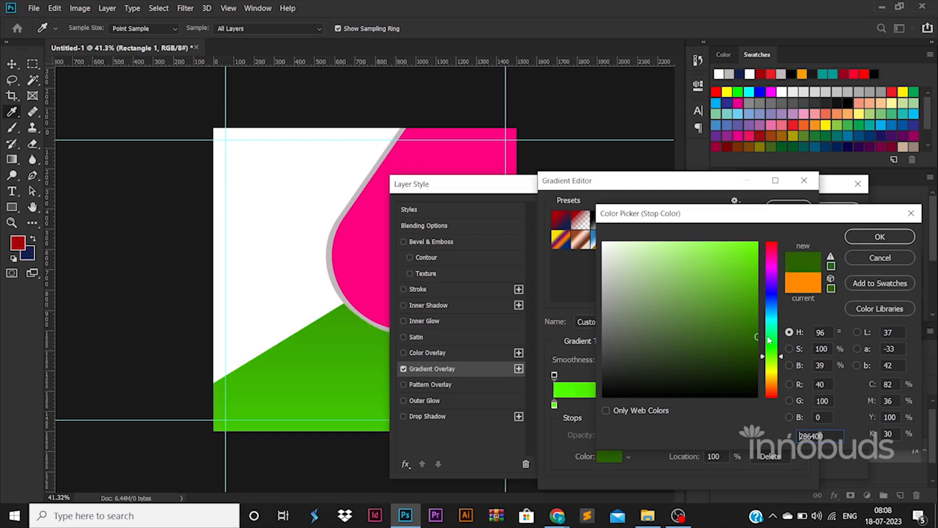
pyautogui.click(870, 238)
pyautogui.click(787, 208)
pyautogui.click(820, 210)
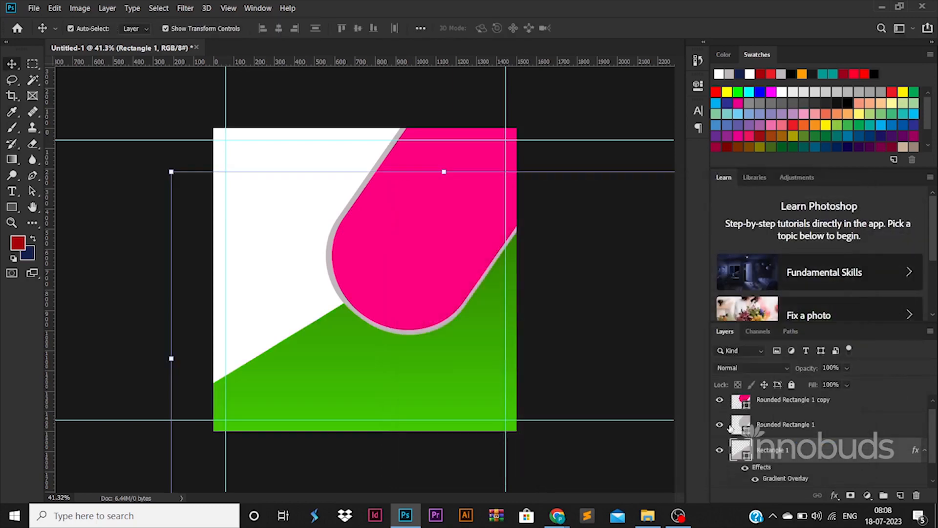
pyautogui.click(144, 221)
pyautogui.click(442, 264)
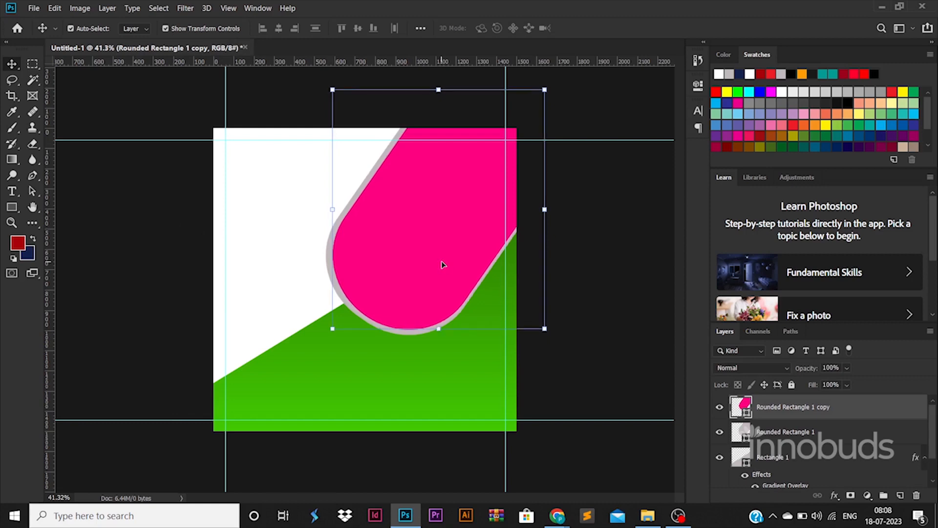
pyautogui.click(620, 260)
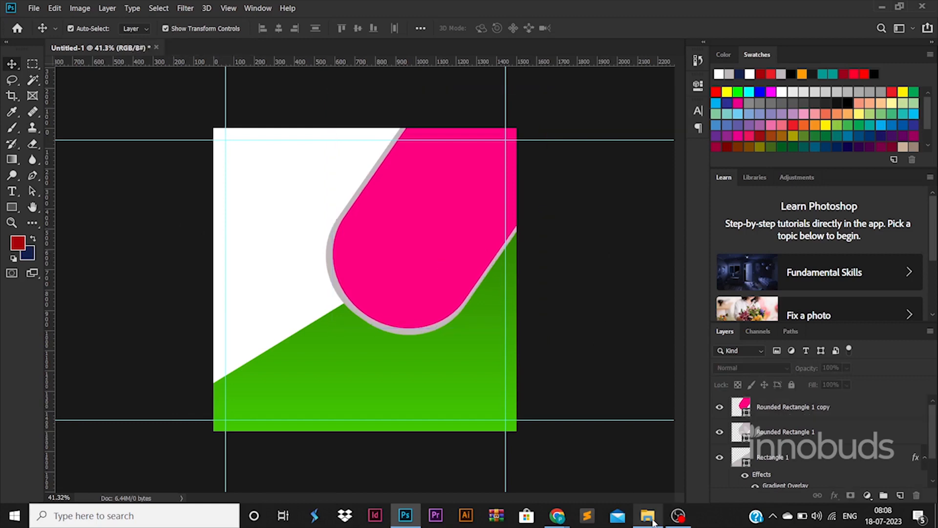
# Switch to File Explorer and place the image 5..jpg into the open Photoshop document
pyautogui.moveTo(653, 521)
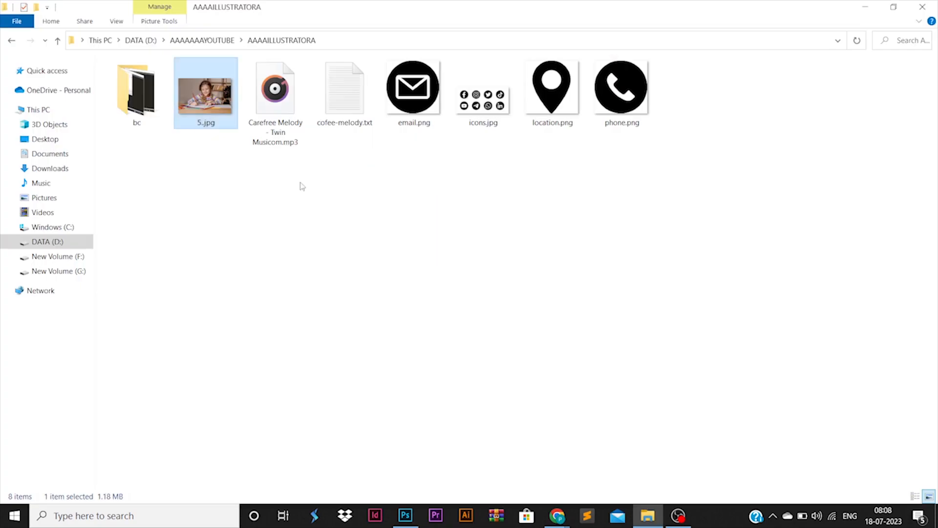
pyautogui.moveTo(300, 184); pyautogui.dragTo(433, 251)
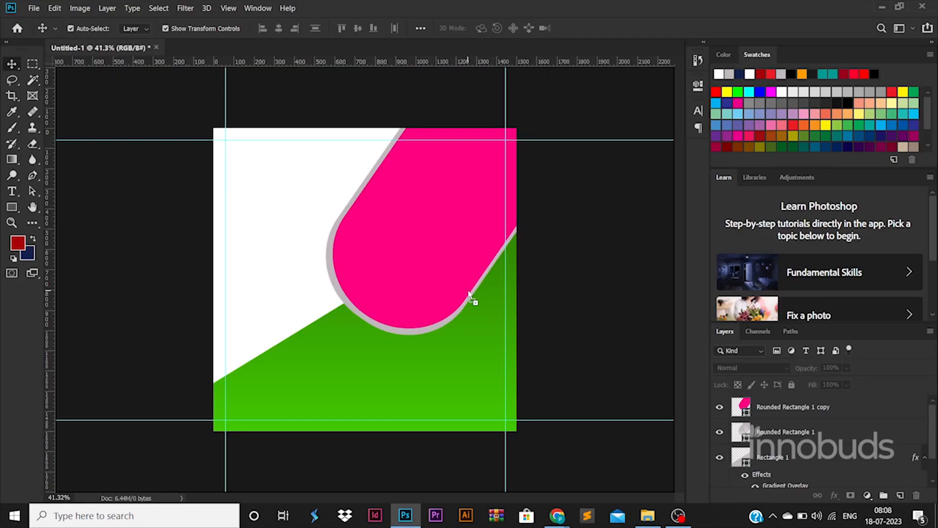
pyautogui.moveTo(471, 302); pyautogui.dragTo(470, 273)
# Scale the placed photo to about 31% and position it so the girl sits over the pink rounded rectangle
pyautogui.moveTo(516, 176); pyautogui.dragTo(555, 146)
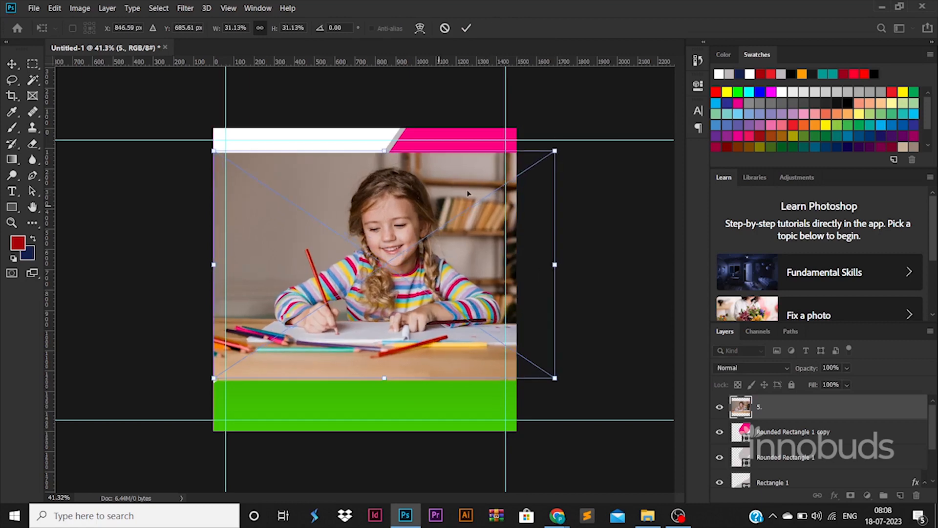
pyautogui.moveTo(437, 205); pyautogui.dragTo(491, 171)
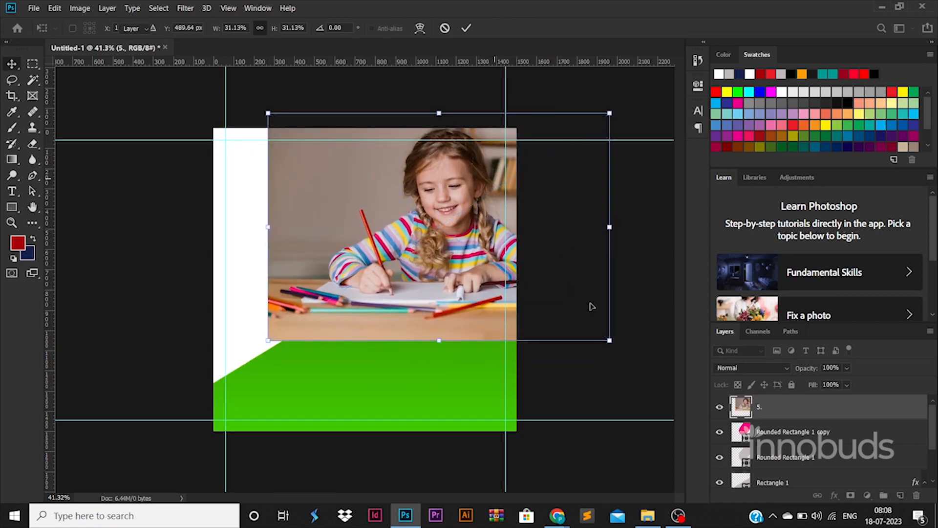
pyautogui.press('Return')
# Rasterize the photo layer and delete everything outside the outline of the pink rounded rectangle
pyautogui.keyDown('ctrl'); pyautogui.click(744, 432); pyautogui.keyUp('ctrl')
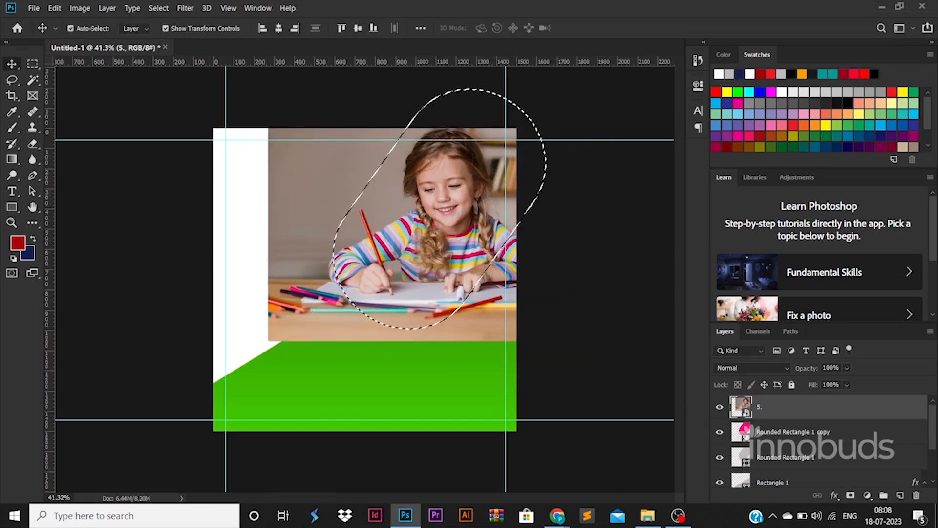
pyautogui.rightClick(808, 405)
pyautogui.click(685, 202)
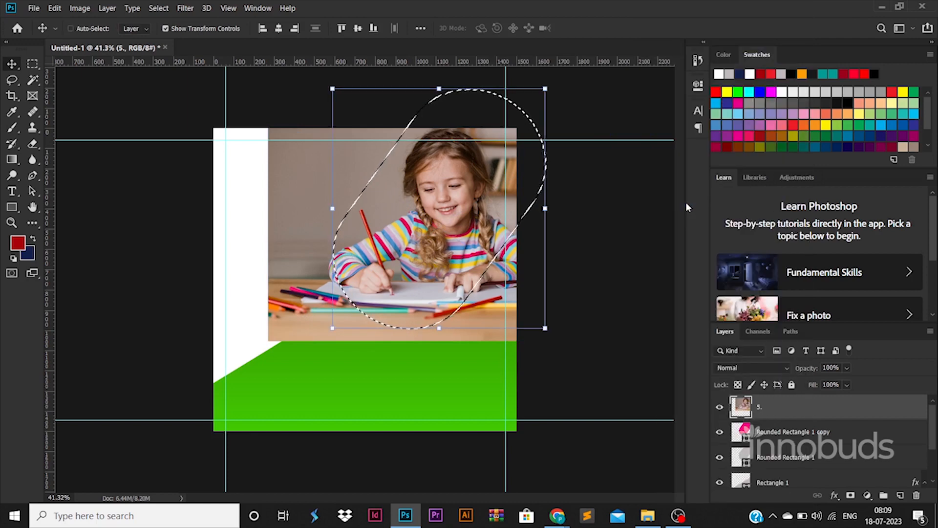
pyautogui.hotkey('ctrl', 'shift', 'i')
pyautogui.press('Delete')
pyautogui.hotkey('ctrl', 'd')
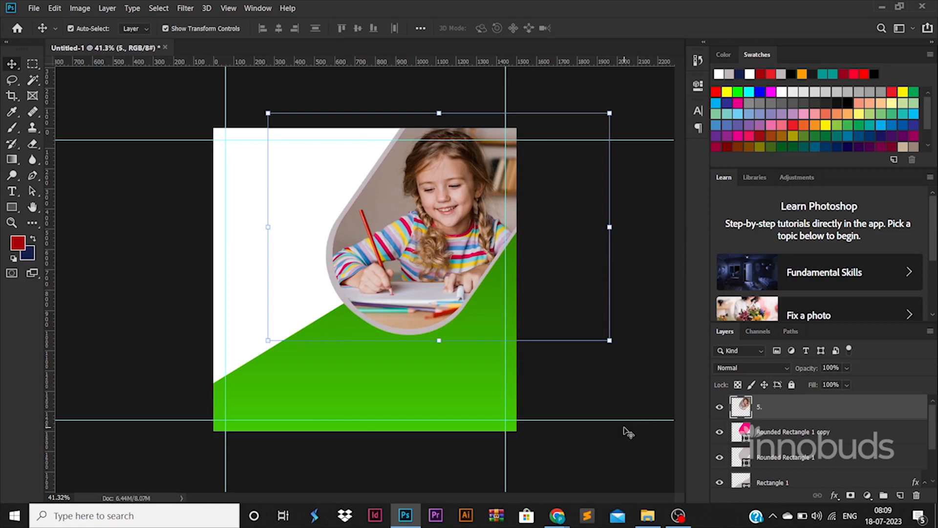
# Add an Exposure adjustment of +0.89 above the photo and merge it with the photo layer
pyautogui.click(867, 495)
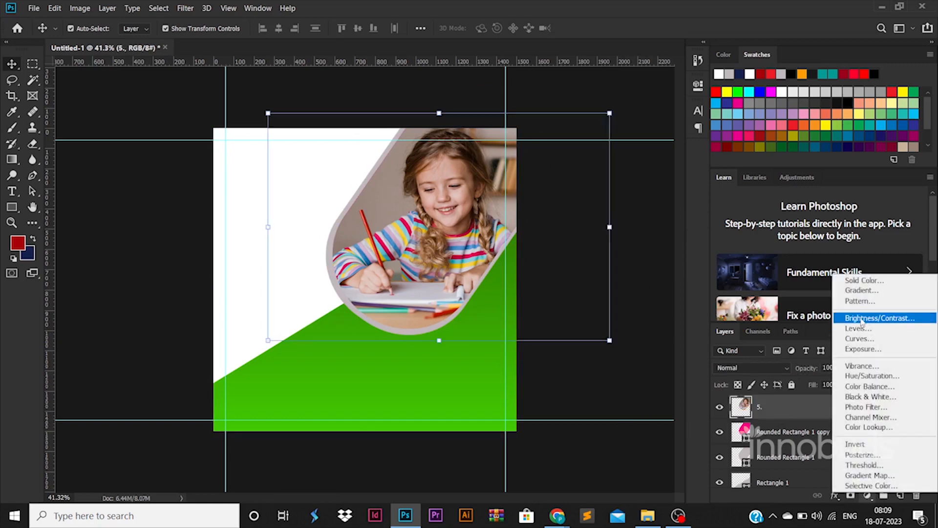
pyautogui.click(863, 348)
pyautogui.moveTo(593, 151); pyautogui.dragTo(603, 151)
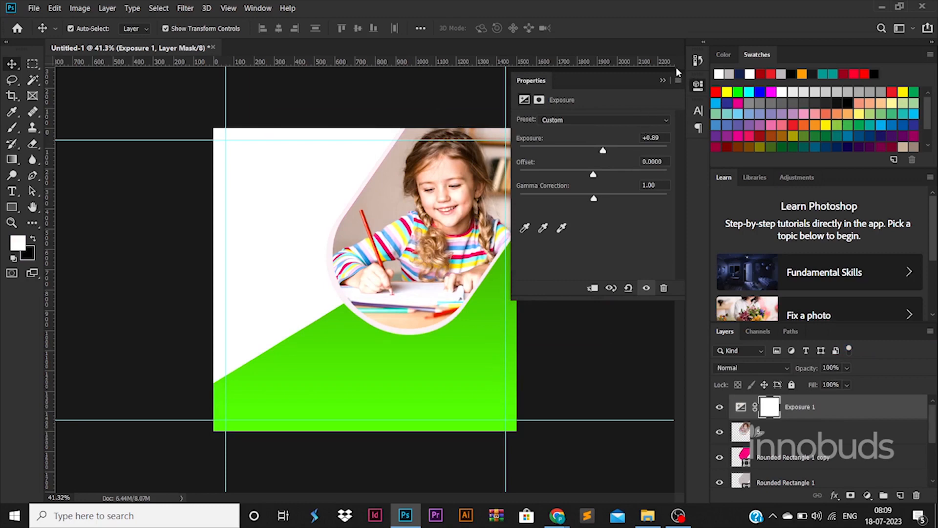
pyautogui.click(663, 80)
pyautogui.rightClick(803, 438)
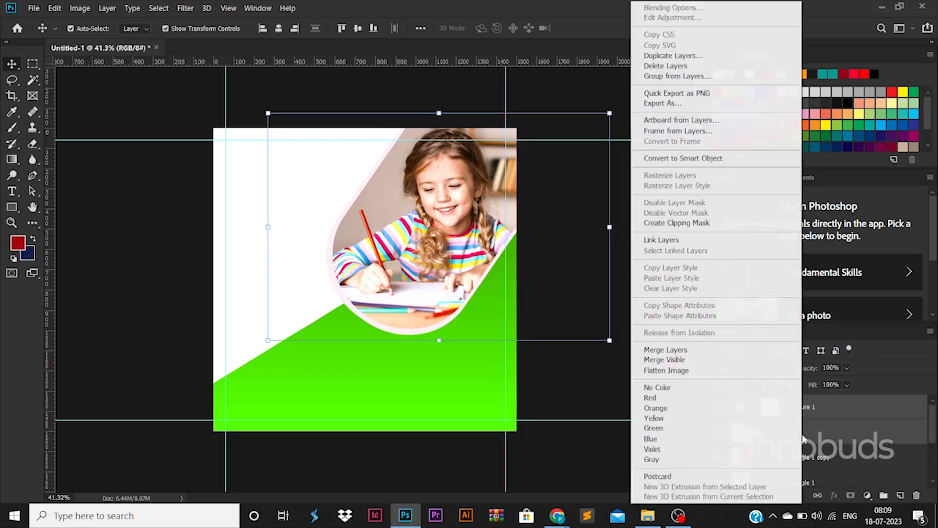
pyautogui.click(653, 352)
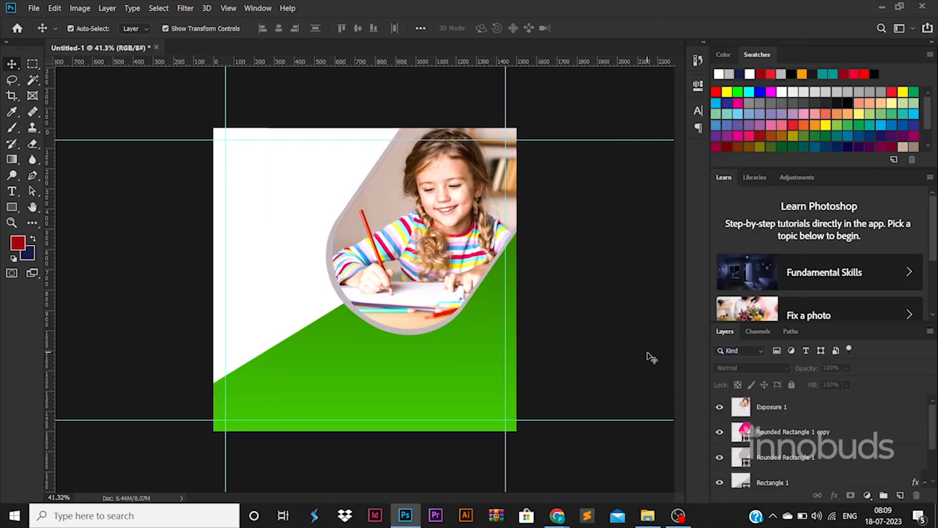
# Add the text LOGO in the white area to the left of the photo
pyautogui.press('t')
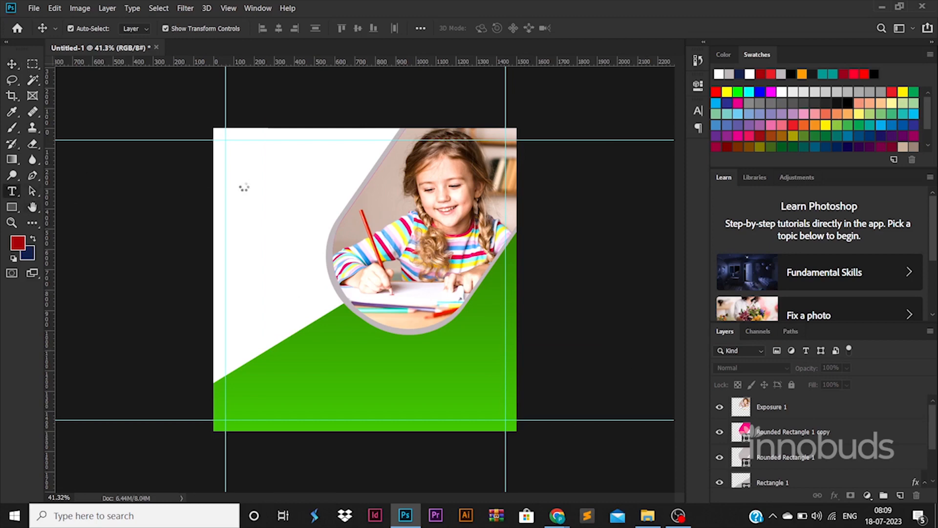
pyautogui.click(246, 201)
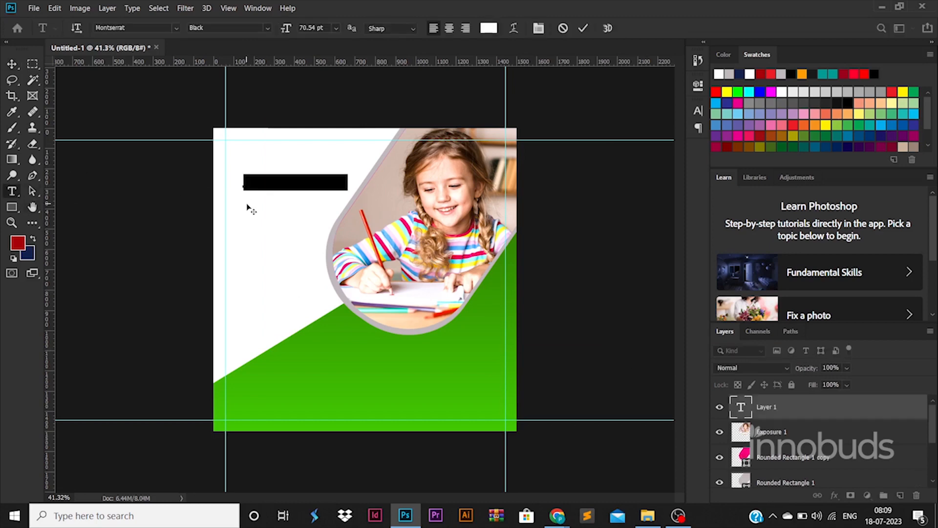
pyautogui.press('BackSpace')
pyautogui.write('SCHO')
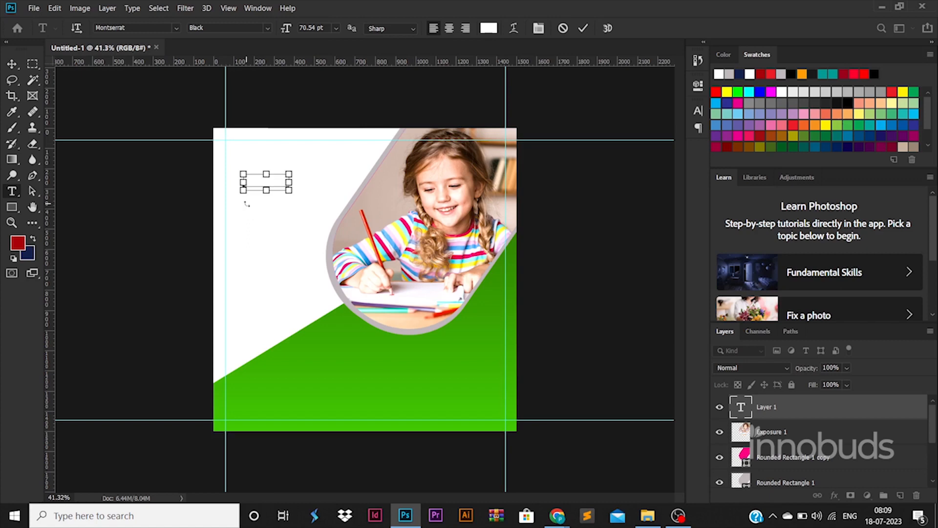
# Set the colour of the LOGO text to red ff0000
pyautogui.hotkey('ctrl', 'a')
pyautogui.click(488, 28)
pyautogui.write('000000')
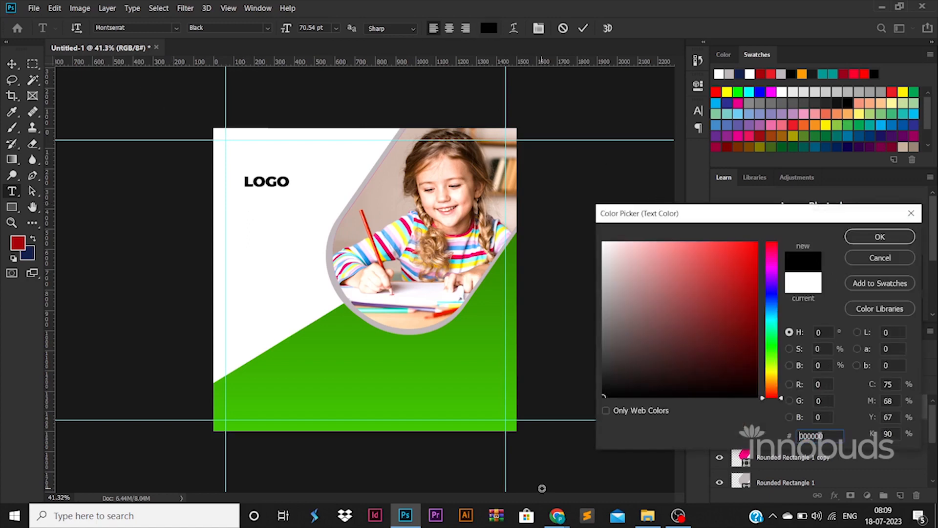
pyautogui.write('ff0000')
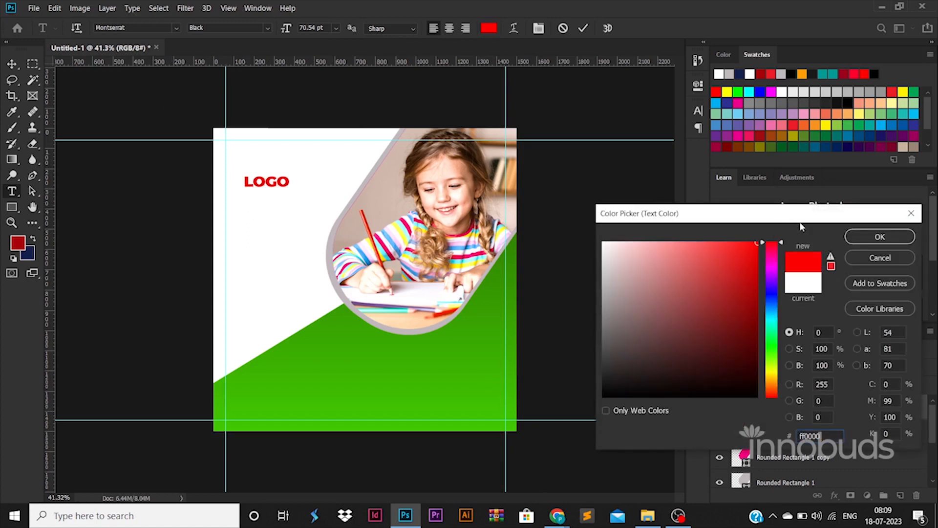
pyautogui.click(880, 236)
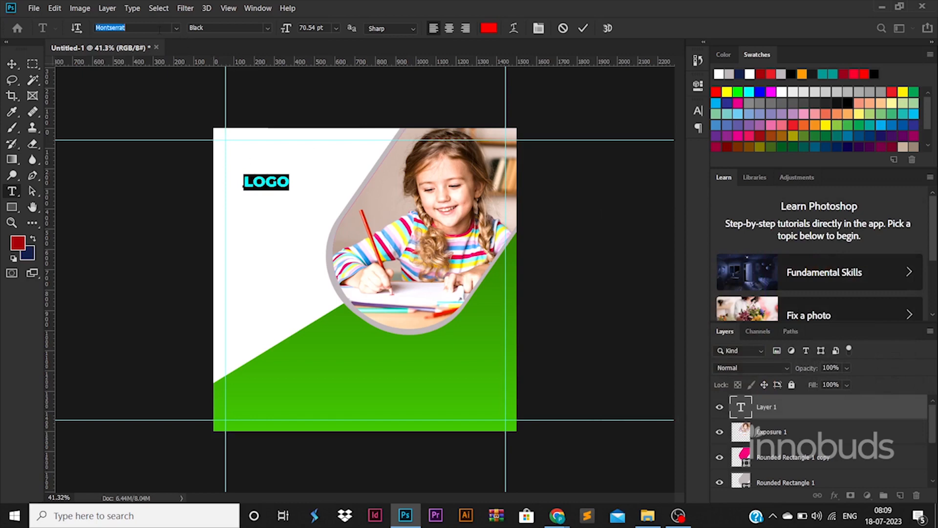
# Change the logo text's font to Arista Pro Alternate Bold and rewrite the text as "Logo"
pyautogui.click(176, 28)
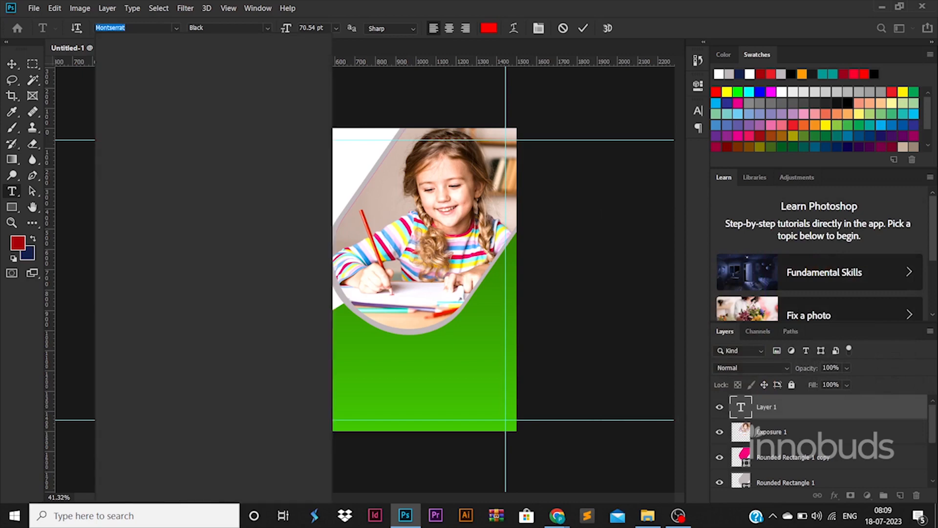
pyautogui.click(261, 137)
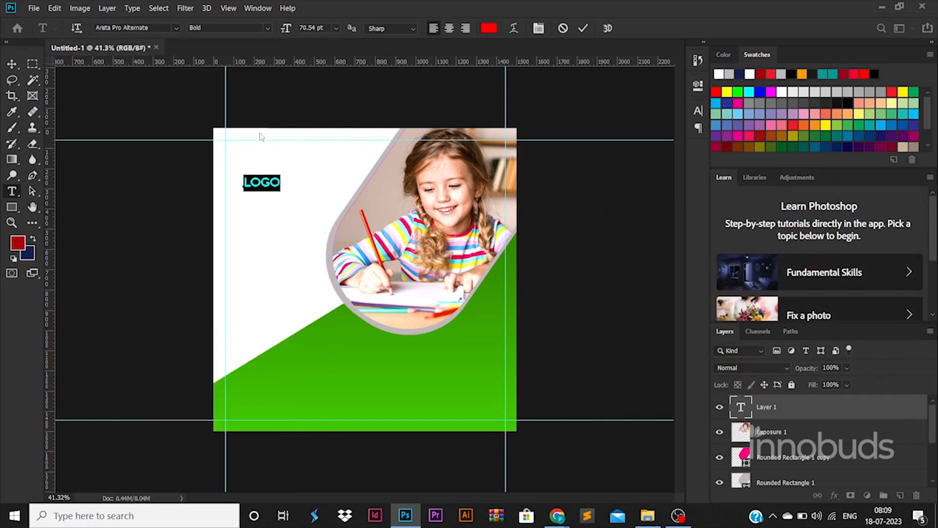
pyautogui.write('Logo')
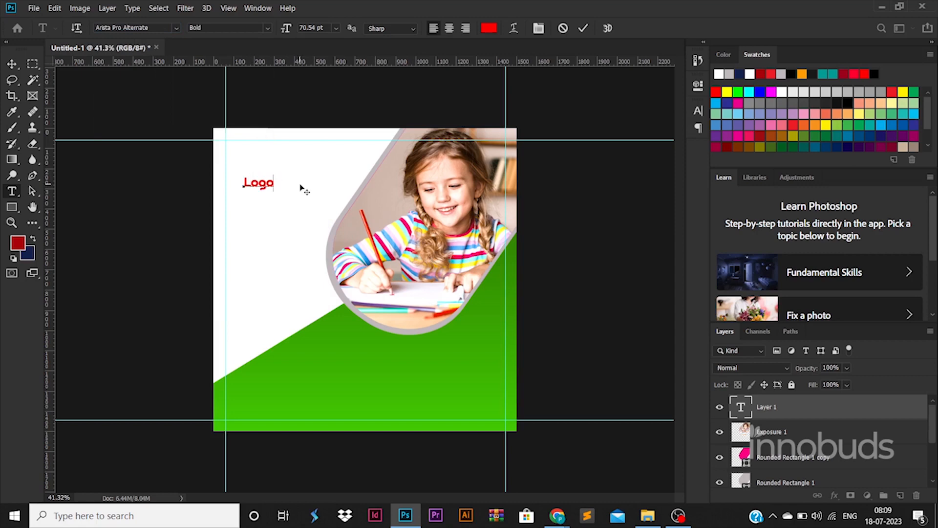
# Place the Logo text at the upper-left guide intersection and enlarge it to about 188%, roughly 278 × 155 px
pyautogui.click(12, 64)
pyautogui.moveTo(273, 175)
pyautogui.mouseDown()
pyautogui.moveTo(290, 166)
pyautogui.moveTo(257, 168)
pyautogui.moveTo(245, 152)
pyautogui.moveTo(283, 173)
pyautogui.mouseUp()
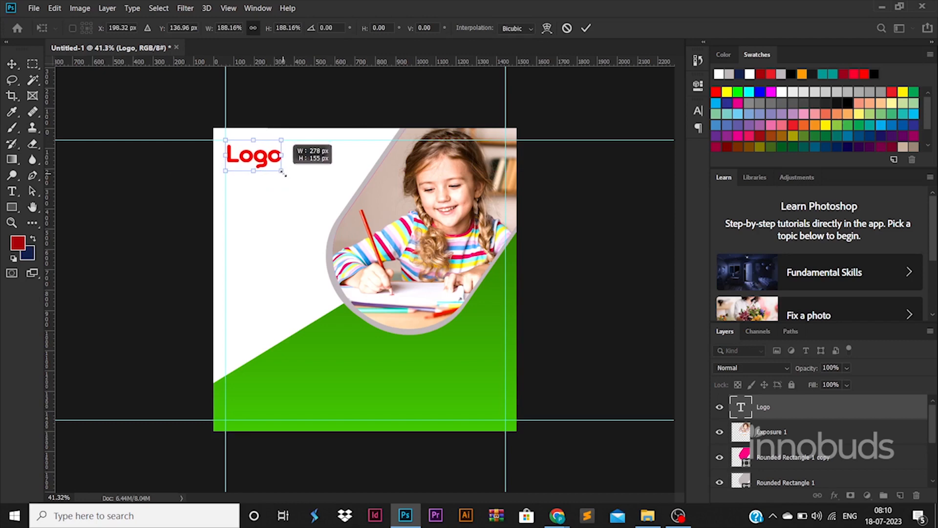
pyautogui.press('Return')
# Move the photo and both rounded rectangle layers together slightly to the right
pyautogui.click(821, 433)
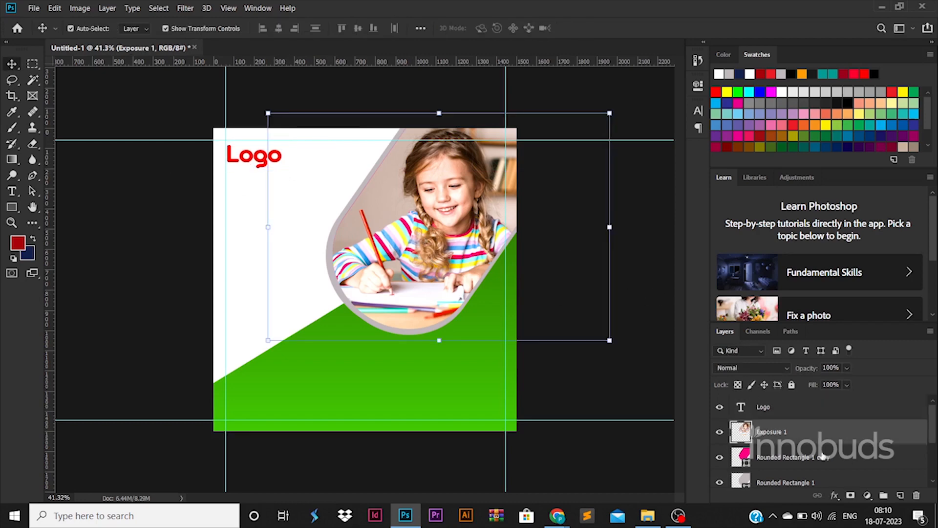
pyautogui.keyDown('shift'); pyautogui.click(822, 456); pyautogui.keyUp('shift')
pyautogui.keyDown('shift'); pyautogui.click(766, 482); pyautogui.keyUp('shift')
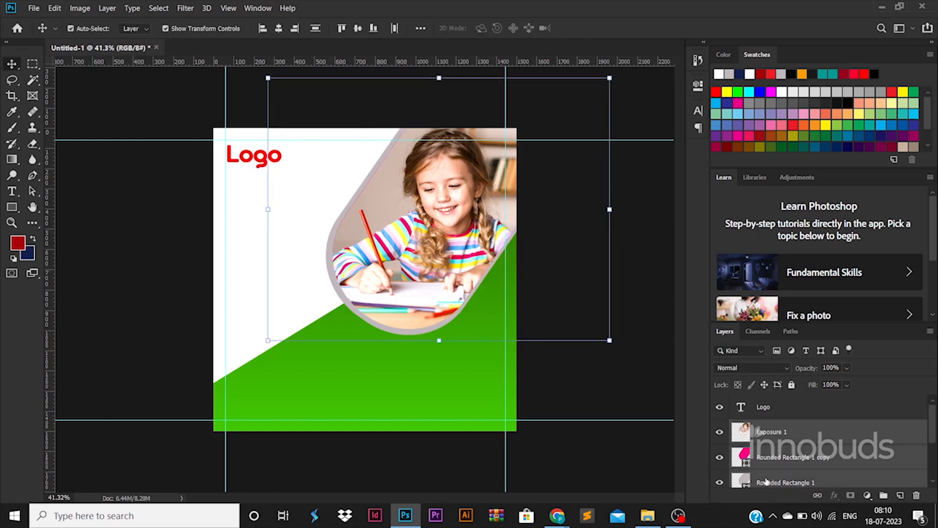
pyautogui.moveTo(412, 266); pyautogui.dragTo(426, 264)
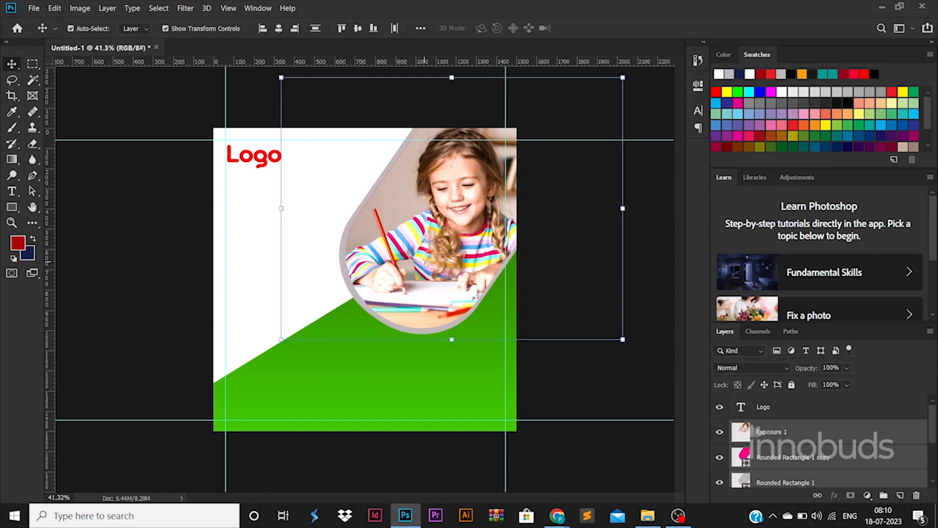
pyautogui.click(579, 410)
# Add the two-line heading "Learning Easy" in the white area beside the photo and set its font to Arista Pro Trial Bold
pyautogui.press('t')
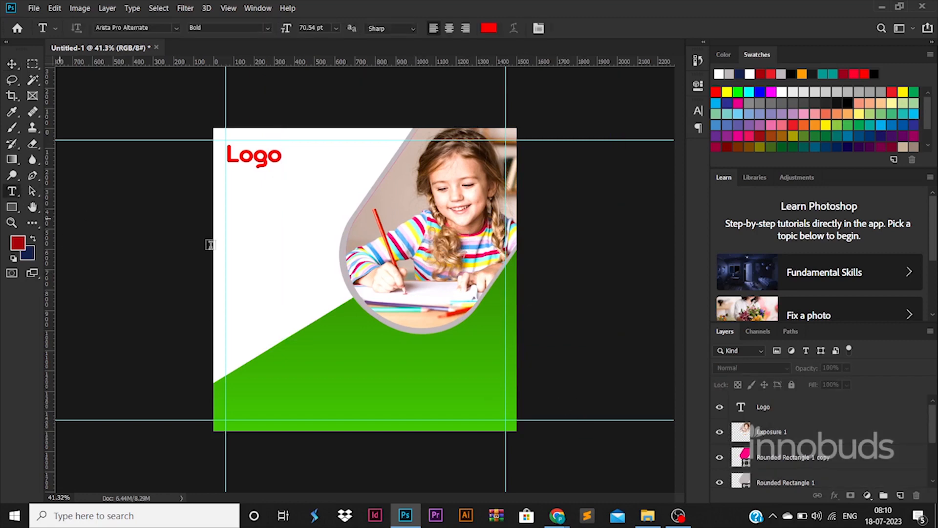
pyautogui.click(233, 249)
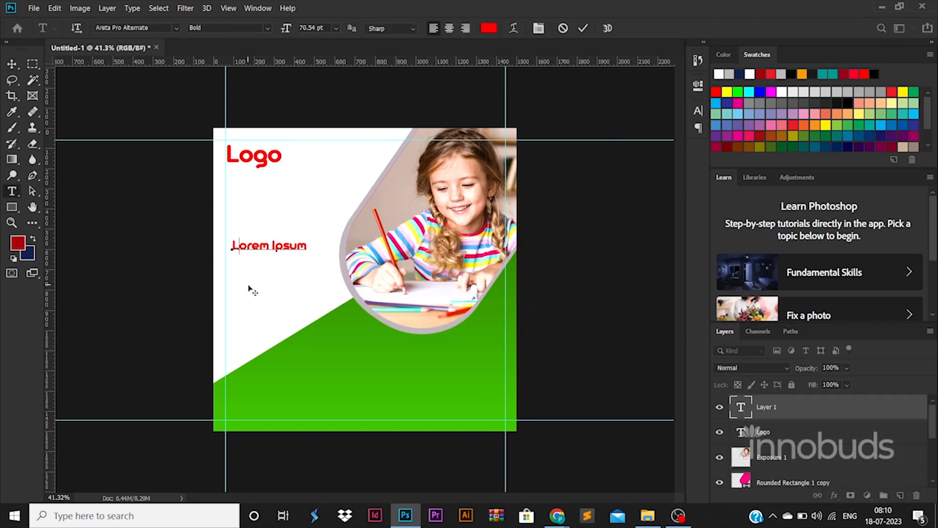
pyautogui.write('Learning')
pyautogui.hotkey('ctrl', 'a')
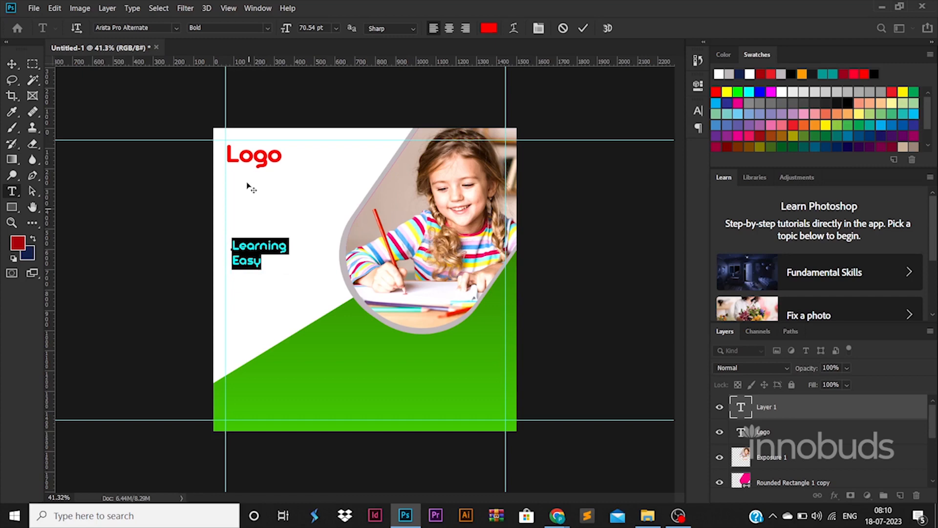
pyautogui.click(177, 29)
pyautogui.write('aris')
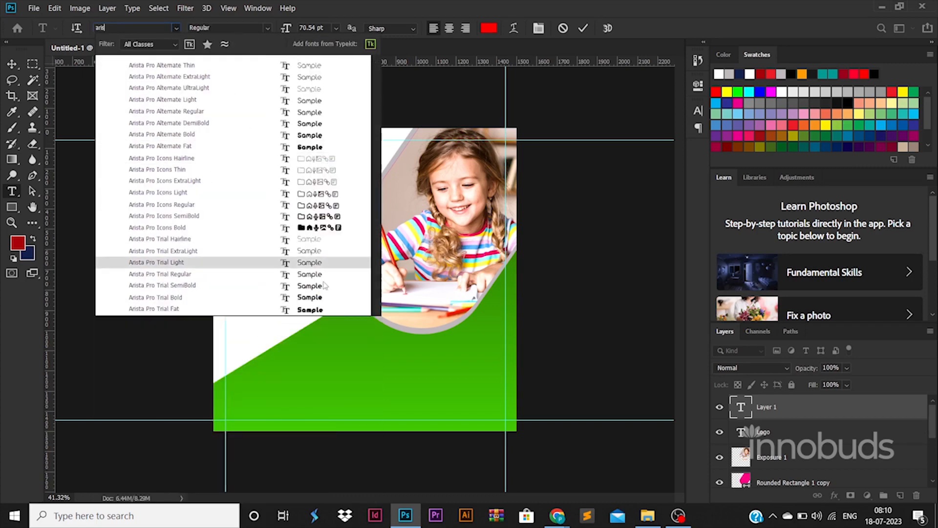
pyautogui.click(321, 297)
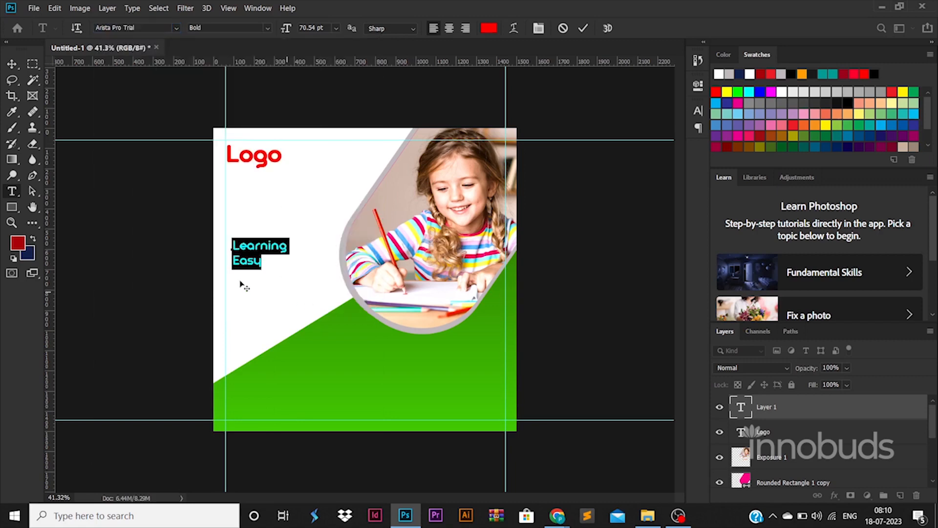
# Align the Learning Easy heading to the left guide and enlarge it to about 113.73 pt
pyautogui.click(11, 64)
pyautogui.moveTo(320, 225); pyautogui.dragTo(276, 235)
pyautogui.press('Return')
# Tighten the Learning Easy heading's leading to 110.96 pt and set its font style to Fat
pyautogui.doubleClick(276, 235)
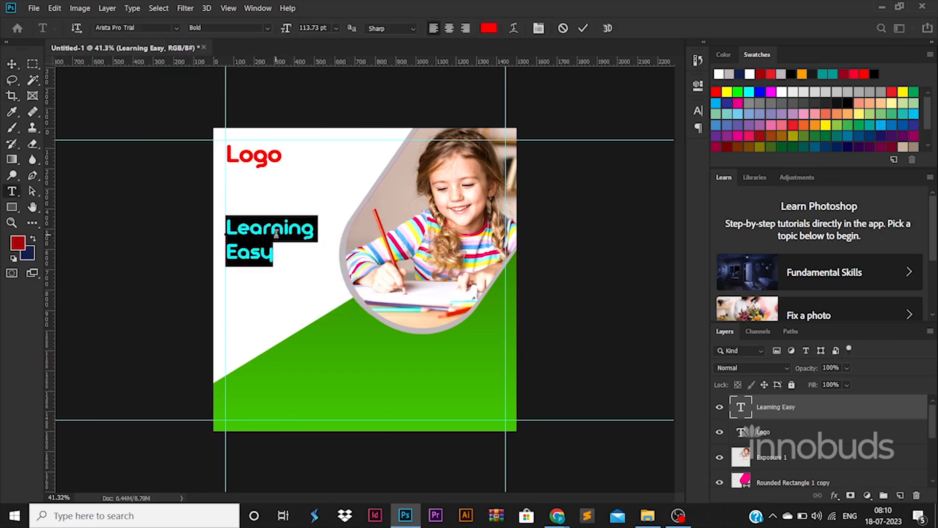
pyautogui.hotkey('ctrl', 't')
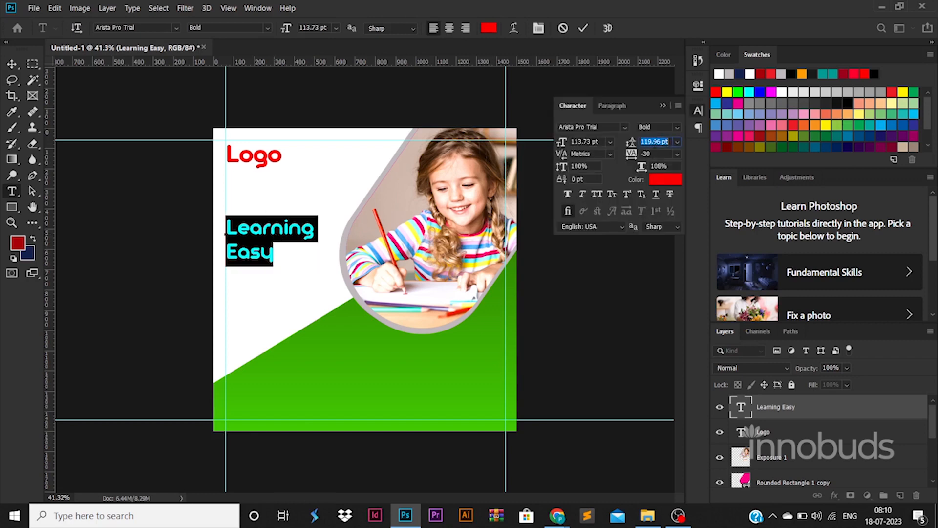
pyautogui.press('Down')
pyautogui.press('Down')
pyautogui.press('Down')
pyautogui.press('Down')
pyautogui.press('Down')
pyautogui.press('Down')
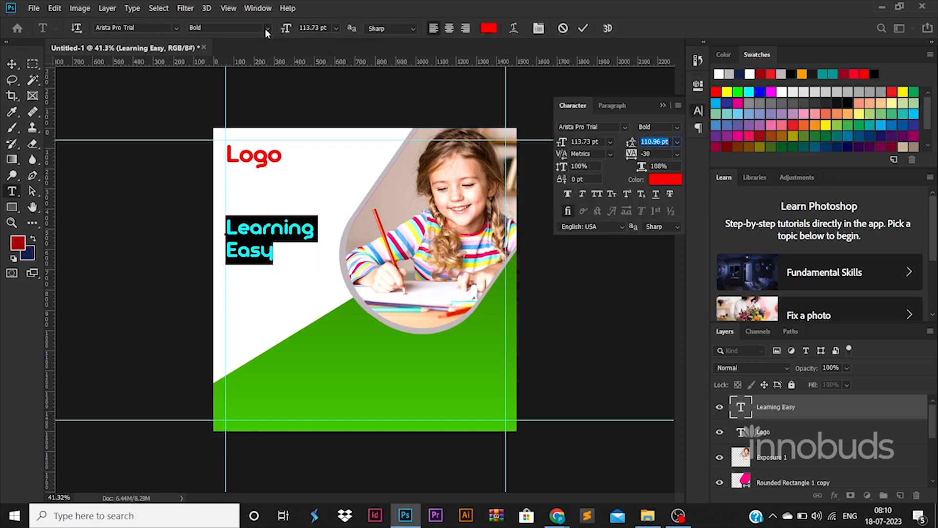
pyautogui.click(267, 29)
pyautogui.click(249, 99)
# Recolour the Learning Easy heading with green 39a900 sampled from the diagonal block and tighten its leading to 100.96 pt
pyautogui.click(489, 28)
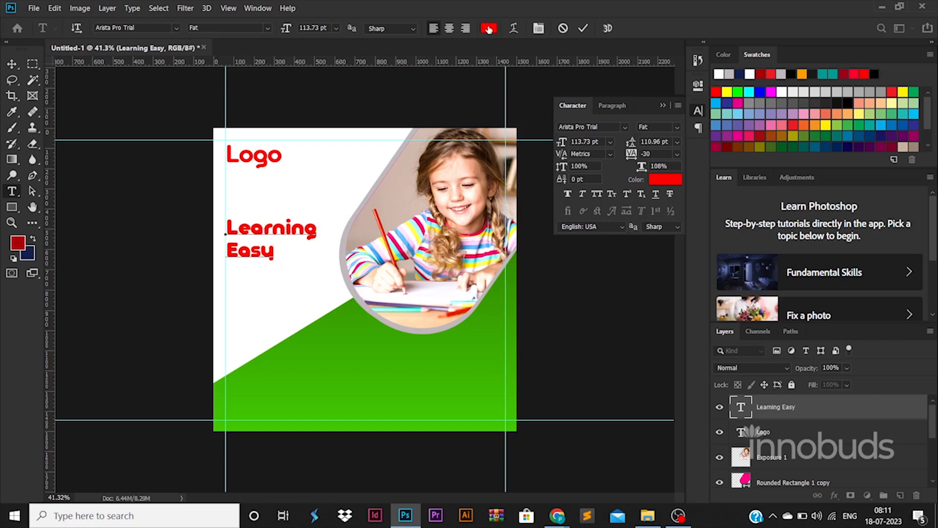
pyautogui.click(335, 343)
pyautogui.click(880, 236)
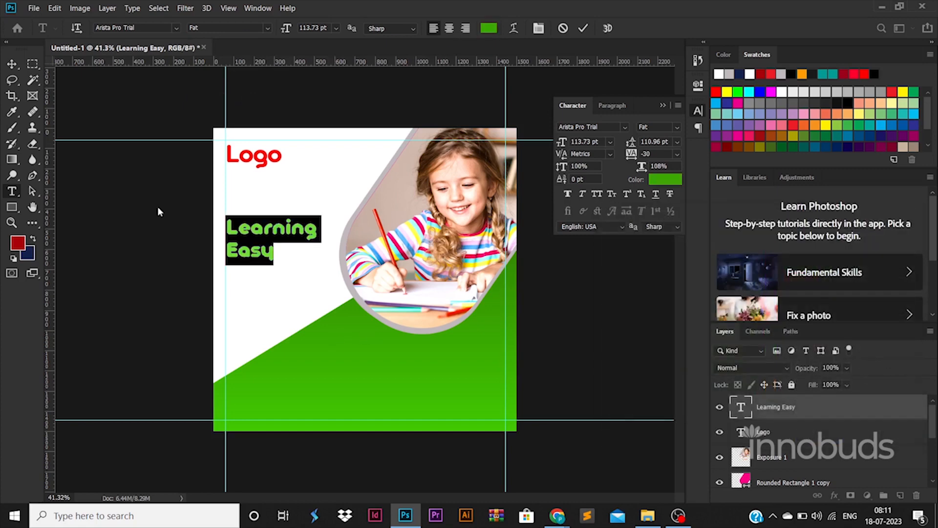
pyautogui.scroll(-10, 654, 142)
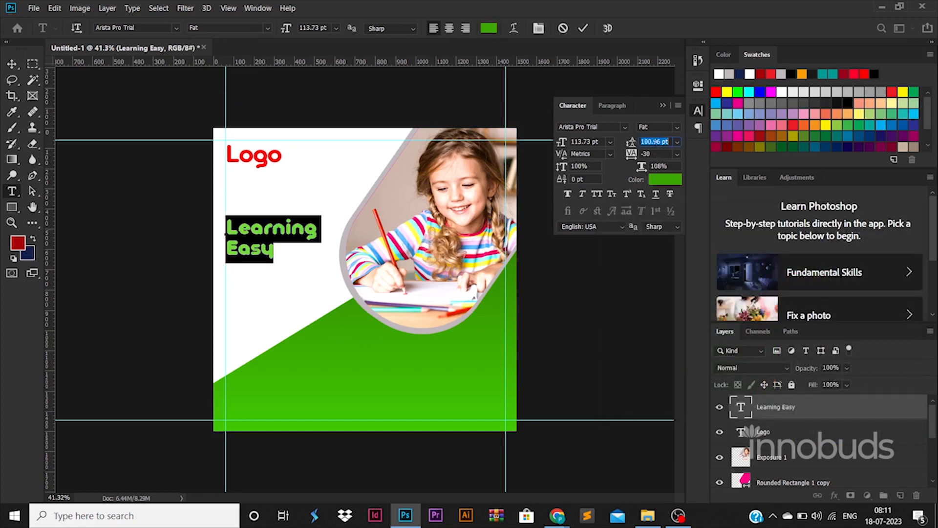
pyautogui.click(13, 65)
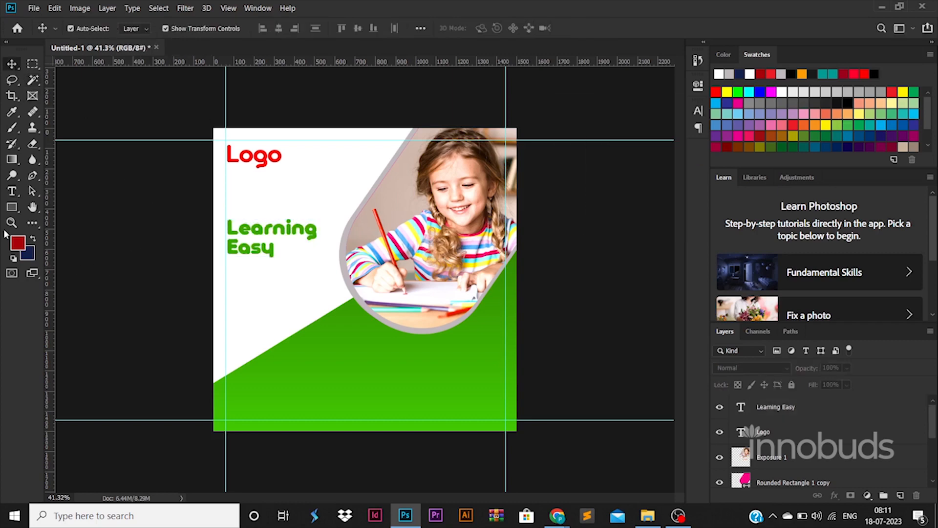
# Draw a horizontal rounded rectangle below the Learning Easy heading, extending past the canvas's left edge
pyautogui.rightClick(7, 213)
pyautogui.click(54, 220)
pyautogui.moveTo(82, 253); pyautogui.dragTo(325, 302)
pyautogui.press('v')
pyautogui.press('Return')
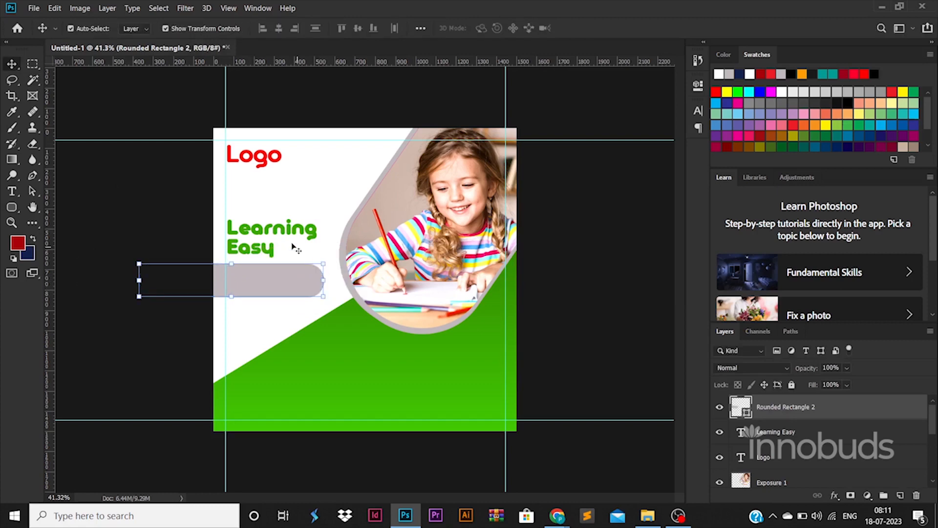
# Enlarge the Learning Easy heading slightly and keep it at the left guide above the rounded rectangle
pyautogui.click(283, 236)
pyautogui.moveTo(317, 216); pyautogui.dragTo(301, 232)
pyautogui.press('Return')
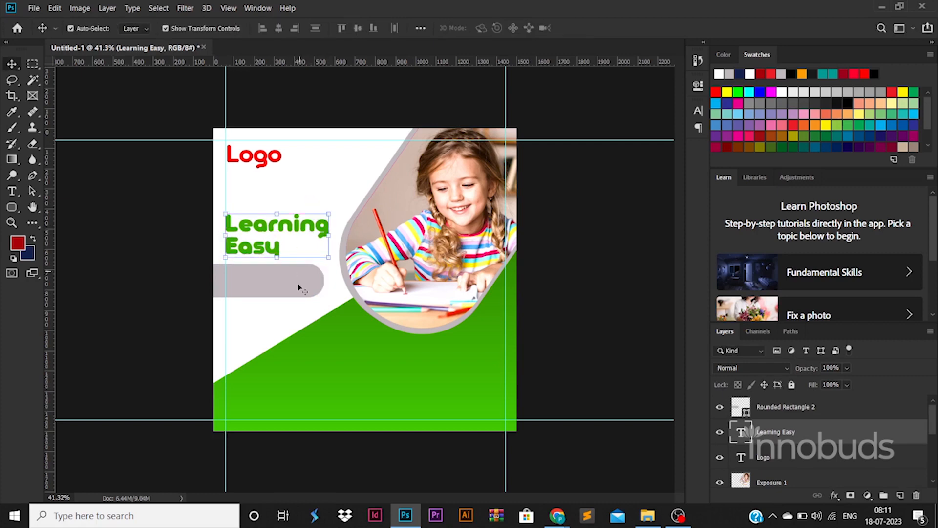
# Add a gradient overlay to the rounded rectangle below the heading and set its first colour stop to red ff0000
pyautogui.click(300, 282)
pyautogui.doubleClick(876, 408)
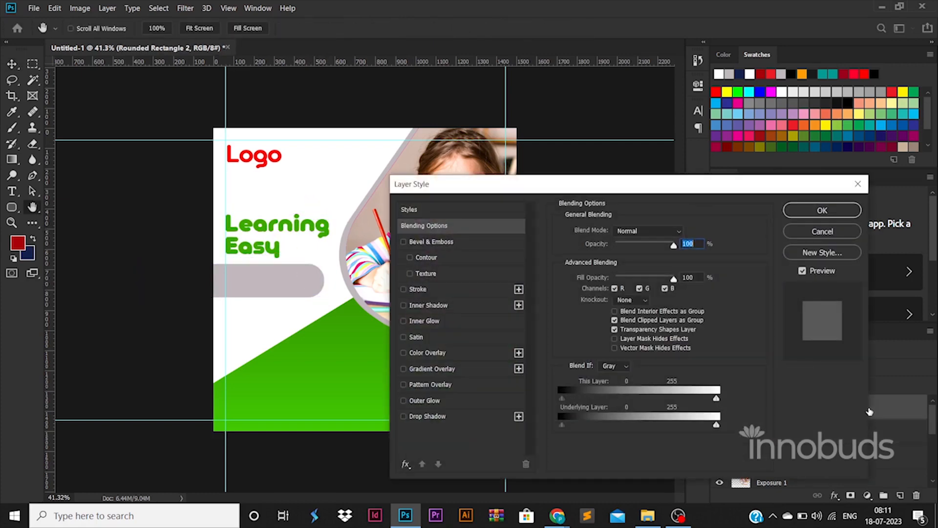
pyautogui.click(450, 369)
pyautogui.click(636, 260)
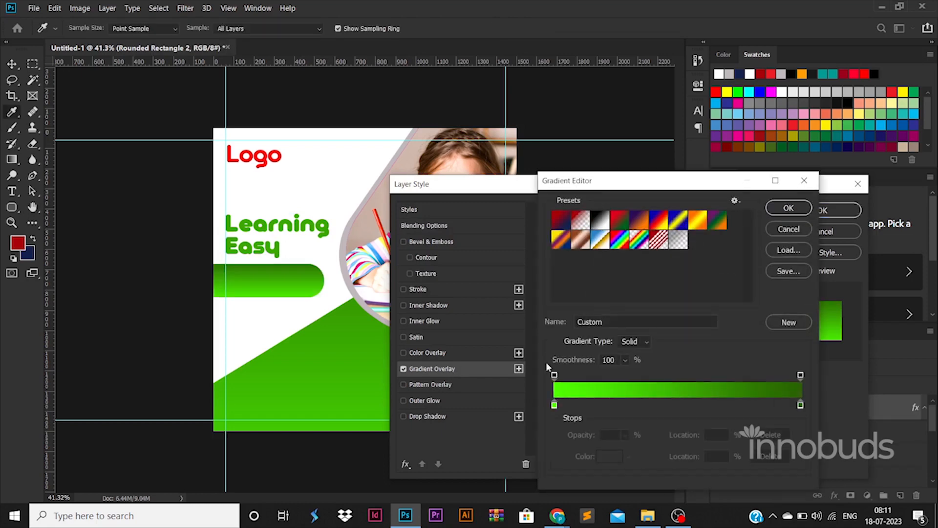
pyautogui.doubleClick(555, 405)
pyautogui.click(270, 155)
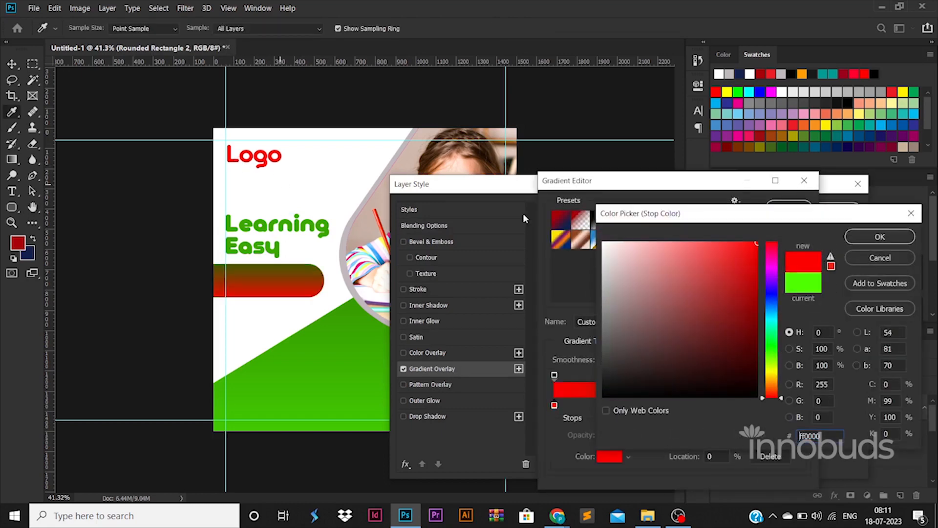
pyautogui.click(878, 239)
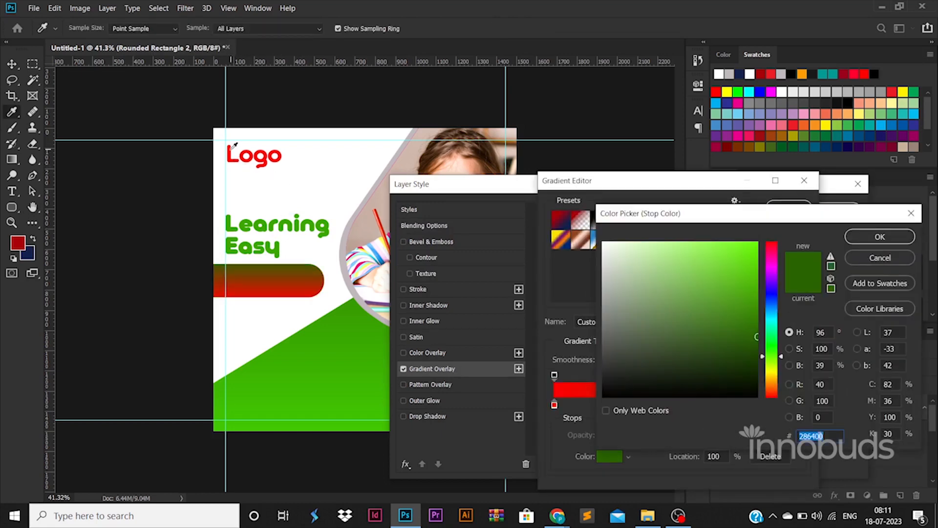
# Set the overlay gradient's end stop to a darker shade of the Logo's red and apply the layer style
pyautogui.click(230, 152)
pyautogui.click(229, 153)
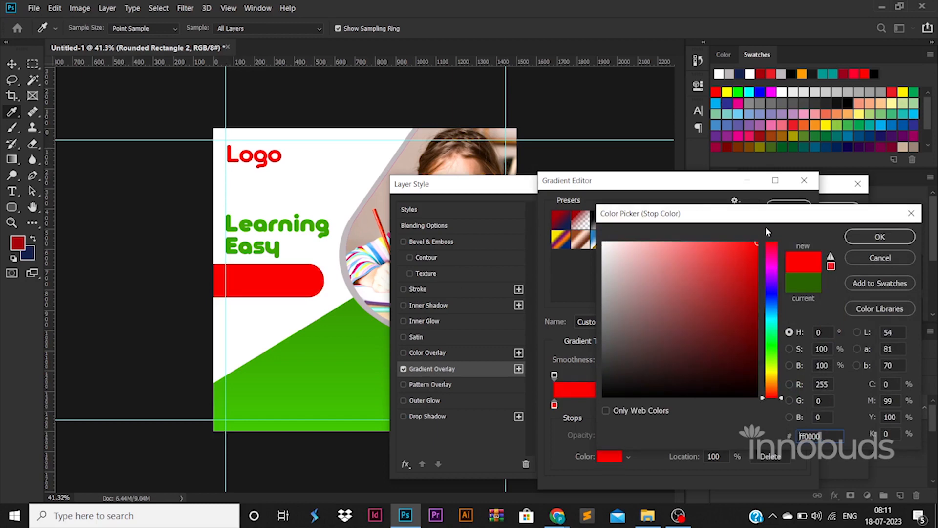
pyautogui.click(755, 286)
pyautogui.click(863, 239)
pyautogui.click(795, 207)
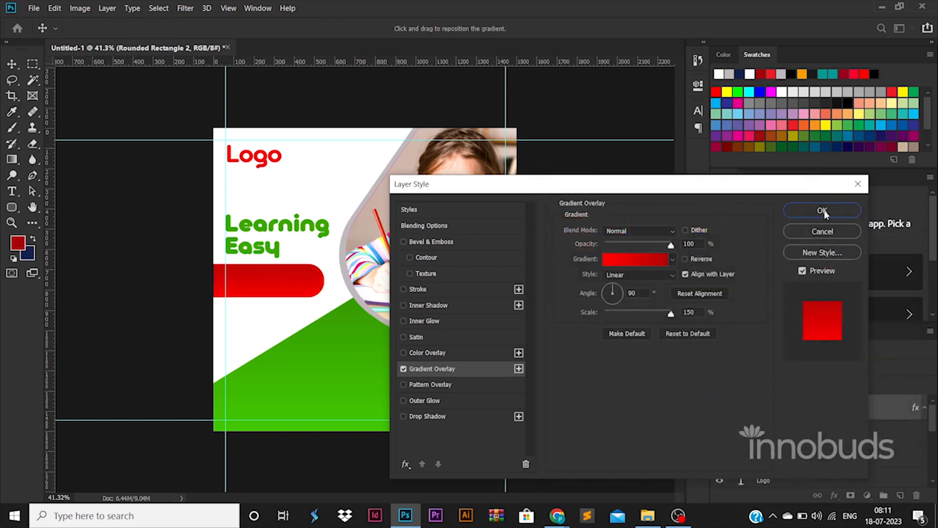
pyautogui.click(823, 211)
pyautogui.click(195, 248)
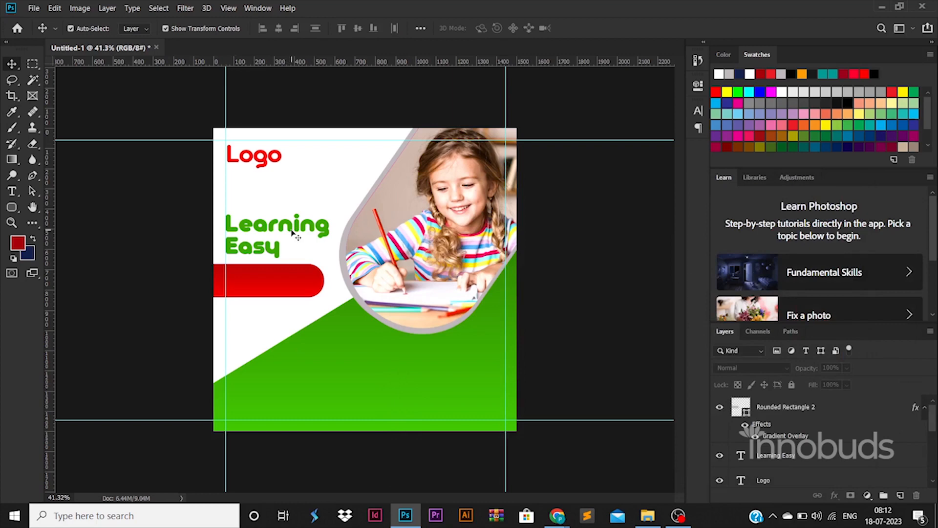
# Add the text "With Games" and place it on the red bar at the left guide, enlarged to about 112%
pyautogui.click(13, 191)
pyautogui.click(309, 183)
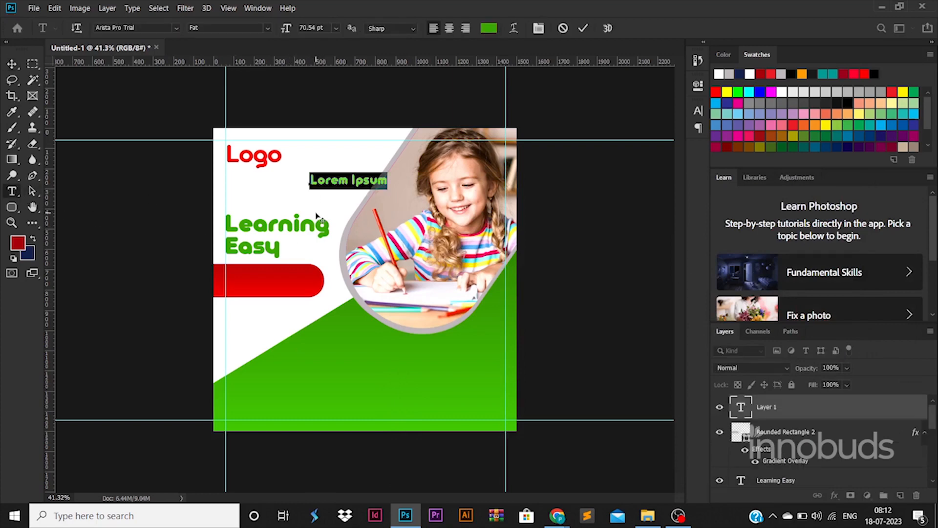
pyautogui.write('with')
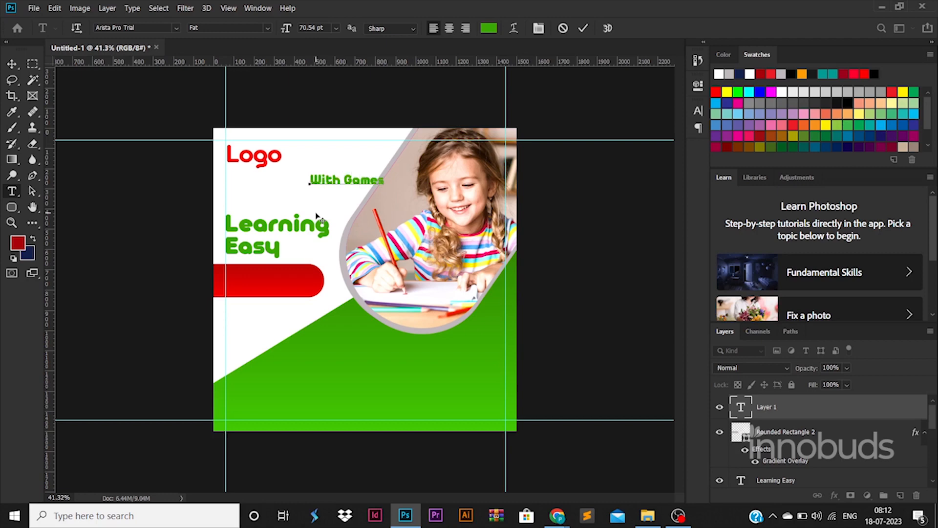
pyautogui.click(12, 64)
pyautogui.moveTo(365, 182); pyautogui.dragTo(281, 284)
pyautogui.moveTo(301, 276)
pyautogui.mouseDown()
pyautogui.moveTo(312, 273)
pyautogui.moveTo(293, 282)
pyautogui.mouseUp()
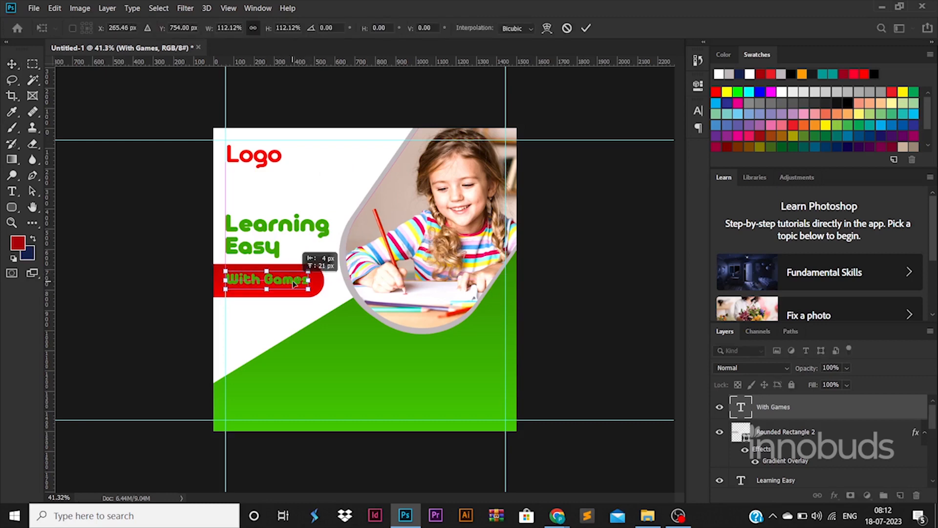
pyautogui.press('Return')
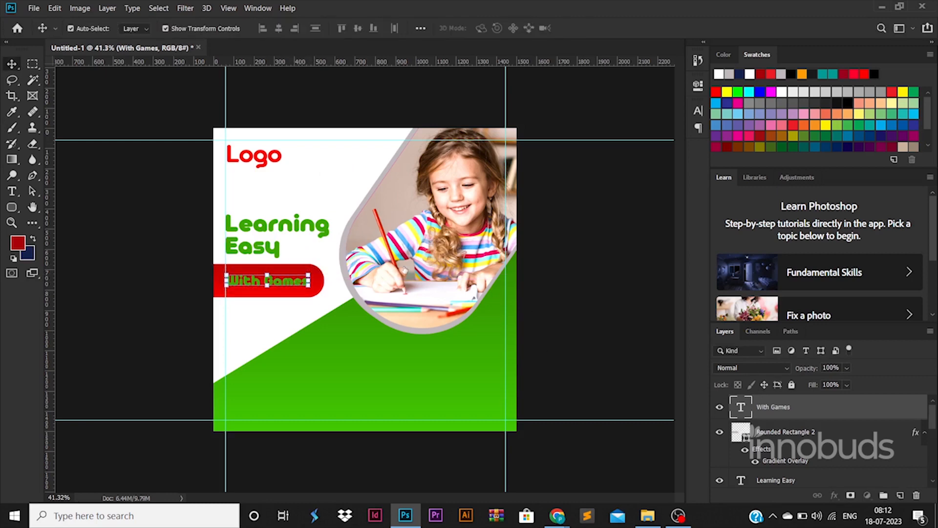
# Set the With Games text's font style to Light and its colour to white ffffff
pyautogui.doubleClick(741, 406)
pyautogui.click(270, 28)
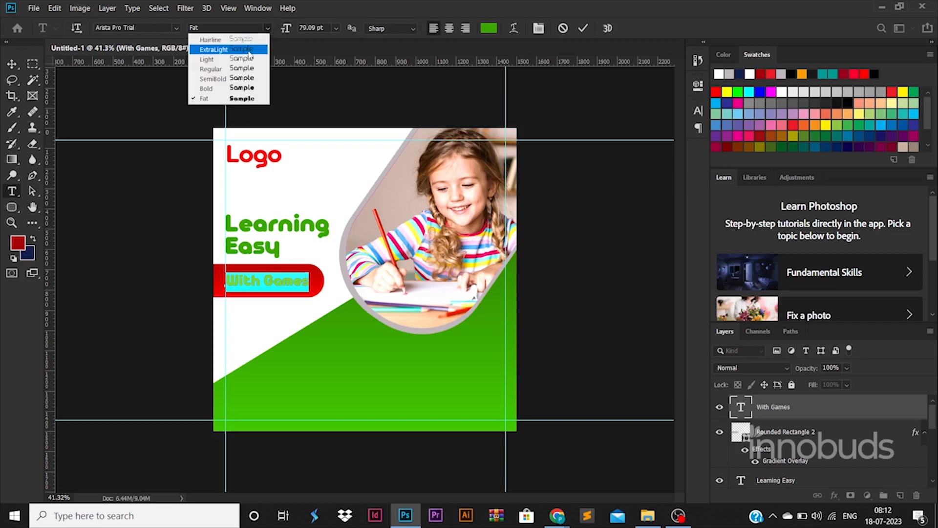
pyautogui.click(203, 46)
pyautogui.click(489, 28)
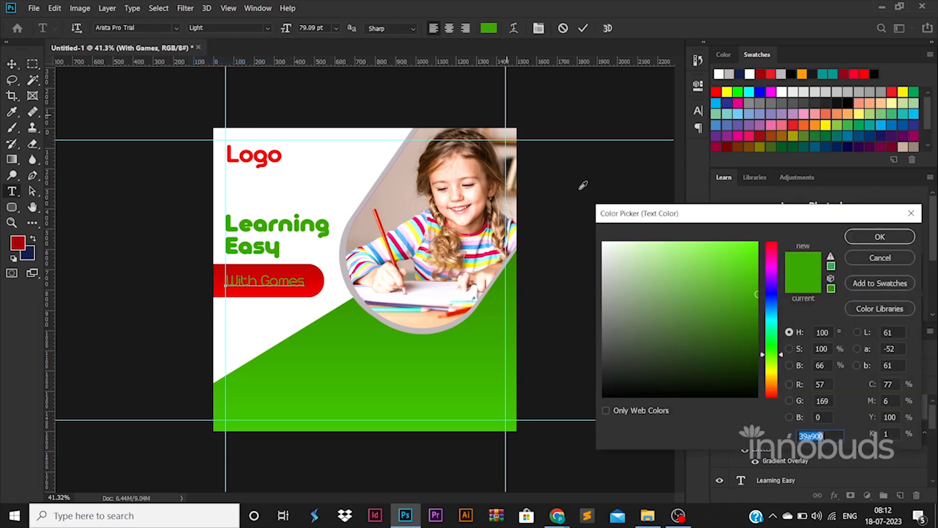
pyautogui.write('ffffff')
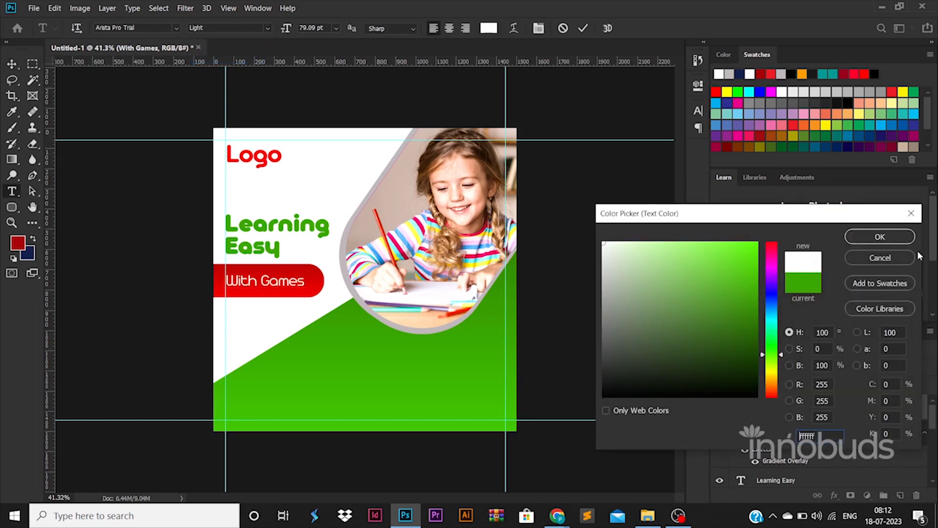
pyautogui.click(904, 238)
pyautogui.click(12, 64)
pyautogui.click(175, 232)
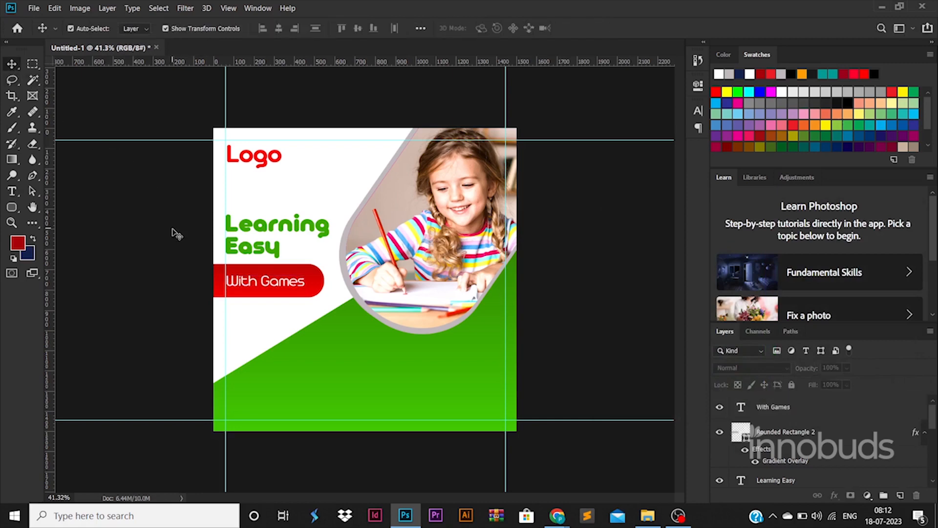
# Nudge the With Games text slightly to the left and the Logo text slightly upward
pyautogui.click(293, 287)
pyautogui.click(131, 257)
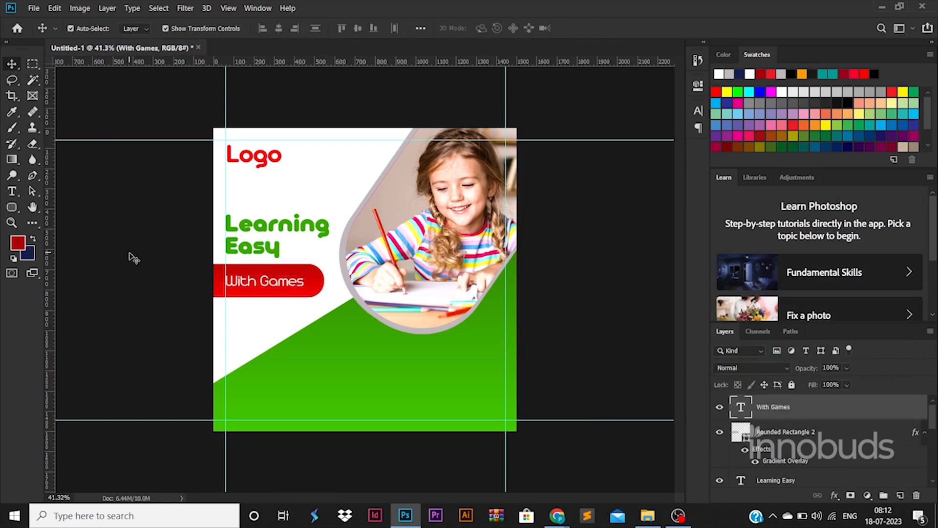
pyautogui.moveTo(261, 168); pyautogui.dragTo(261, 167)
# Draw a rounded rectangle over the Logo text, extending past the canvas's left edge, and move its layer below the Logo layer
pyautogui.click(12, 207)
pyautogui.moveTo(163, 152)
pyautogui.mouseDown()
pyautogui.moveTo(262, 184)
pyautogui.moveTo(280, 171)
pyautogui.moveTo(256, 157)
pyautogui.moveTo(270, 162)
pyautogui.mouseUp()
pyautogui.press('v')
pyautogui.scroll(-3, 777, 425)
pyautogui.moveTo(800, 406); pyautogui.dragTo(799, 432)
# Align the vertical centres of the Logo text and the rounded rectangle behind it
pyautogui.keyDown('shift'); pyautogui.click(789, 409); pyautogui.keyUp('shift')
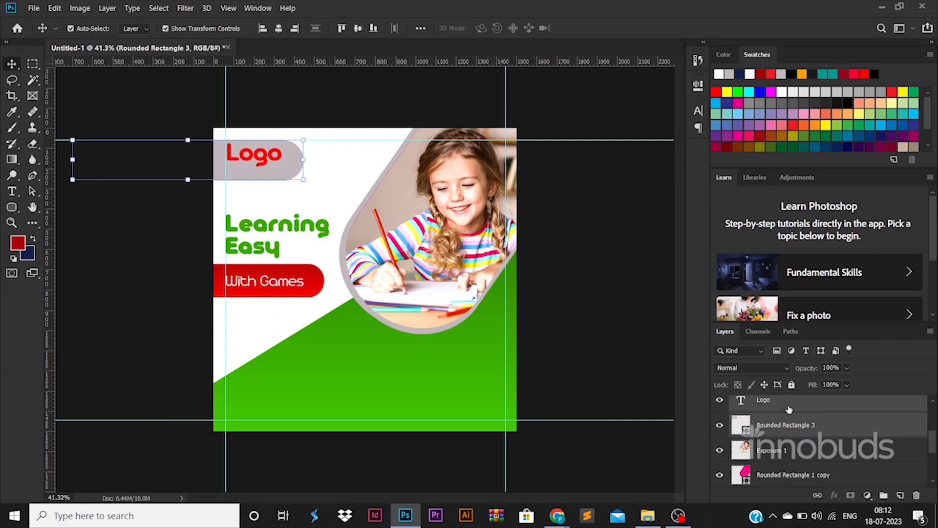
pyautogui.click(355, 30)
pyautogui.click(168, 125)
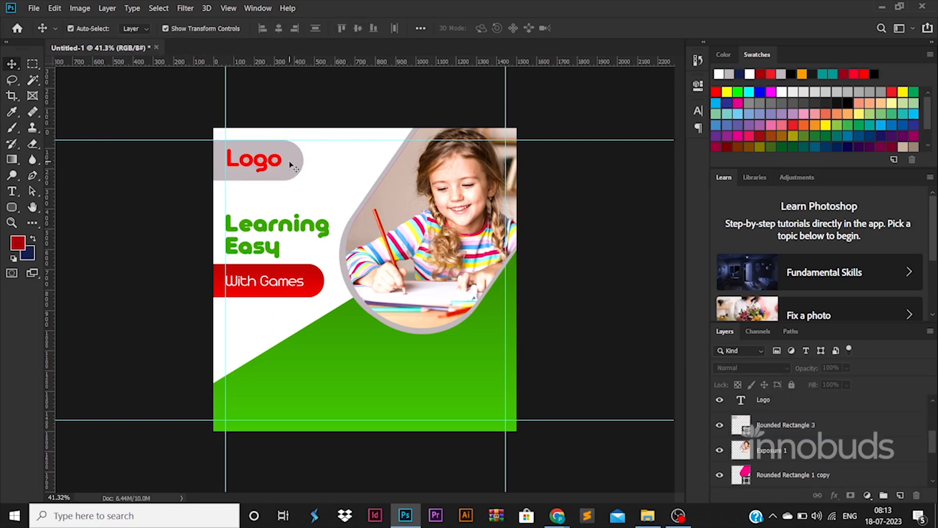
# Fill the rounded rectangle behind the Logo text with white ffffff
pyautogui.click(727, 424)
pyautogui.doubleClick(744, 428)
pyautogui.click(608, 245)
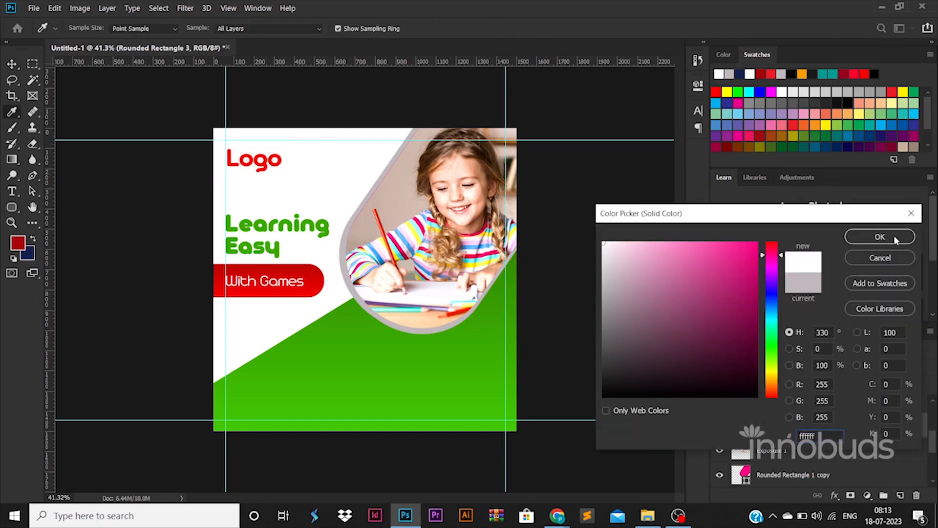
pyautogui.click(880, 235)
# Add a drop shadow to the white logo tab with 11% opacity, 18 px distance, 13% spread and 16 px size
pyautogui.doubleClick(891, 429)
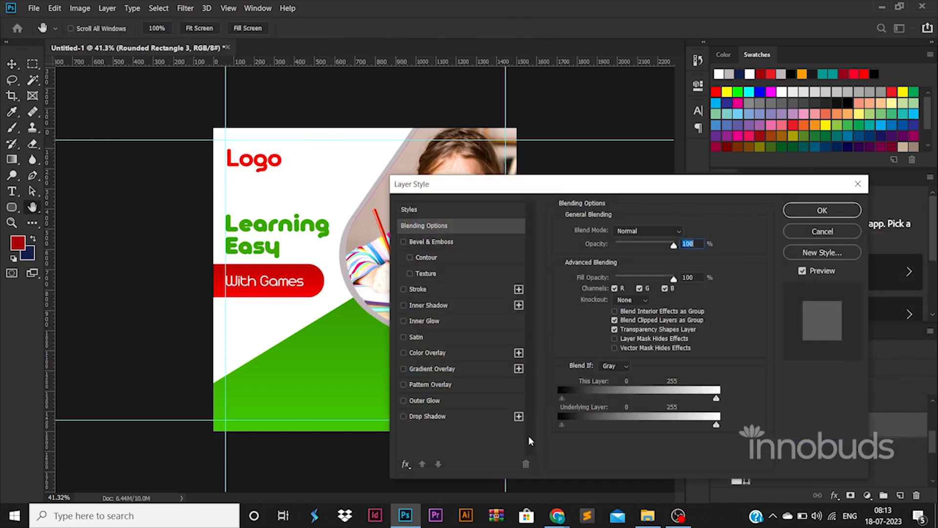
pyautogui.click(425, 416)
pyautogui.moveTo(655, 314); pyautogui.dragTo(612, 315)
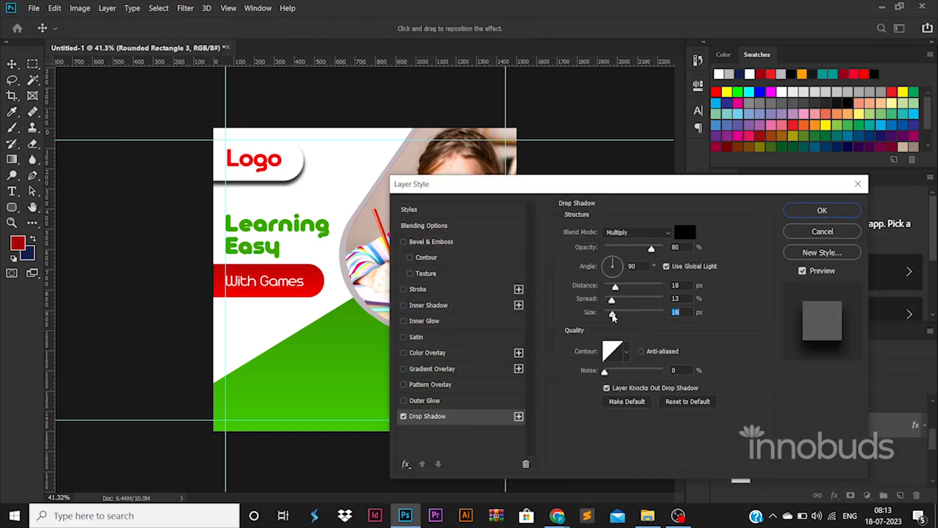
pyautogui.moveTo(651, 249); pyautogui.dragTo(614, 255)
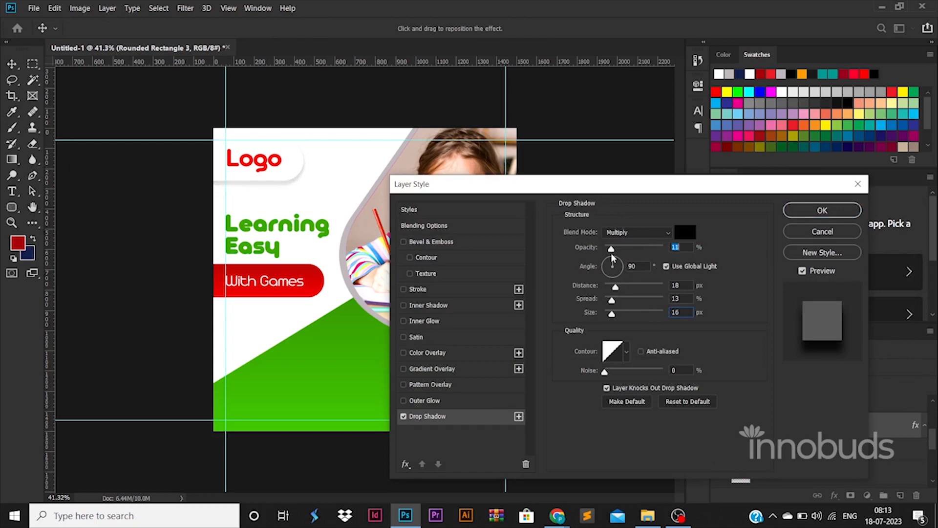
pyautogui.click(812, 210)
pyautogui.click(170, 275)
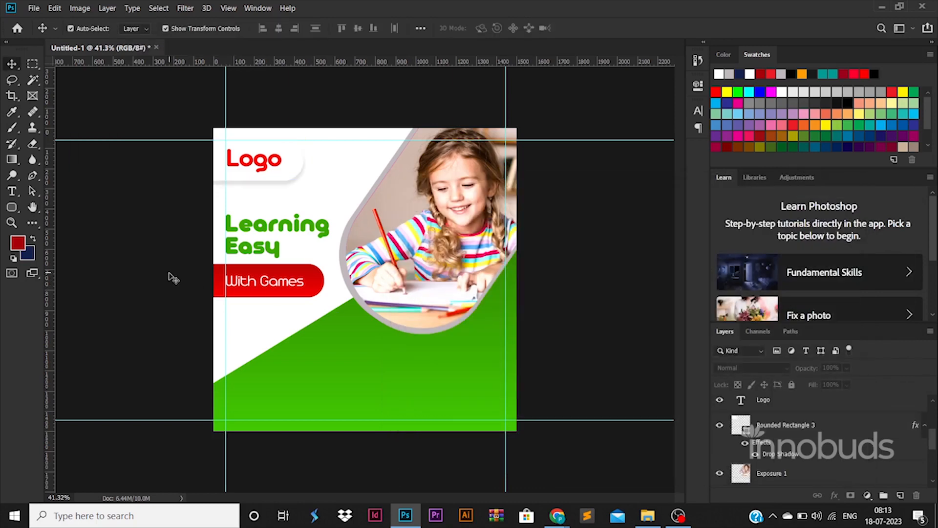
# Draw a wide rounded rectangle on the green block along the bottom guide and place a copy beside it, ending near the right guide
pyautogui.click(12, 207)
pyautogui.moveTo(233, 391); pyautogui.dragTo(490, 411)
pyautogui.press('v')
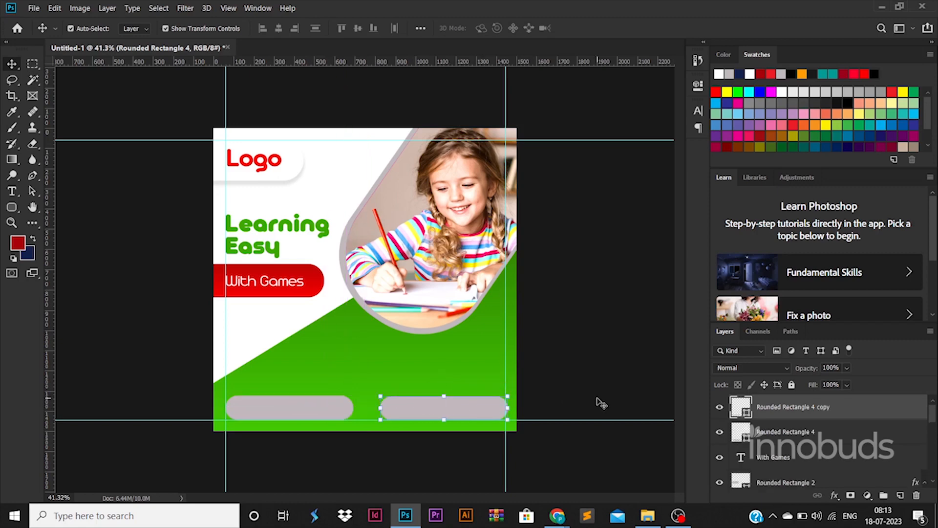
# Fill both rounded rectangles at the bottom of the green block with white
pyautogui.click(337, 405)
pyautogui.doubleClick(745, 439)
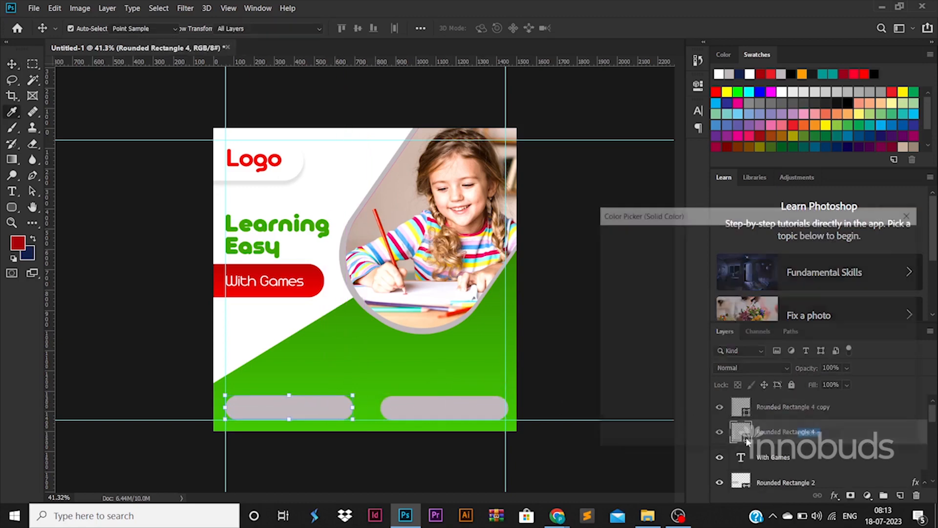
pyautogui.moveTo(685, 349); pyautogui.dragTo(526, 481)
pyautogui.moveTo(650, 279); pyautogui.dragTo(421, 108)
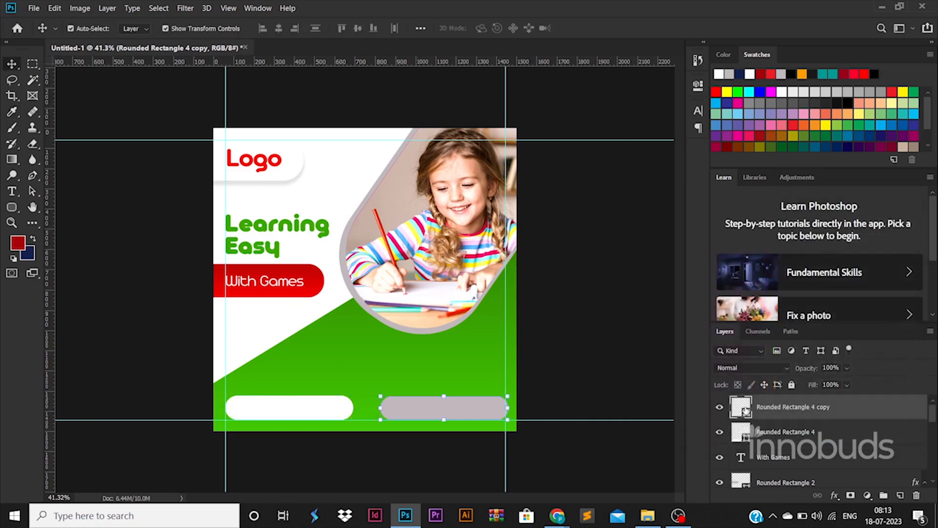
pyautogui.doubleClick(743, 410)
pyautogui.click(880, 238)
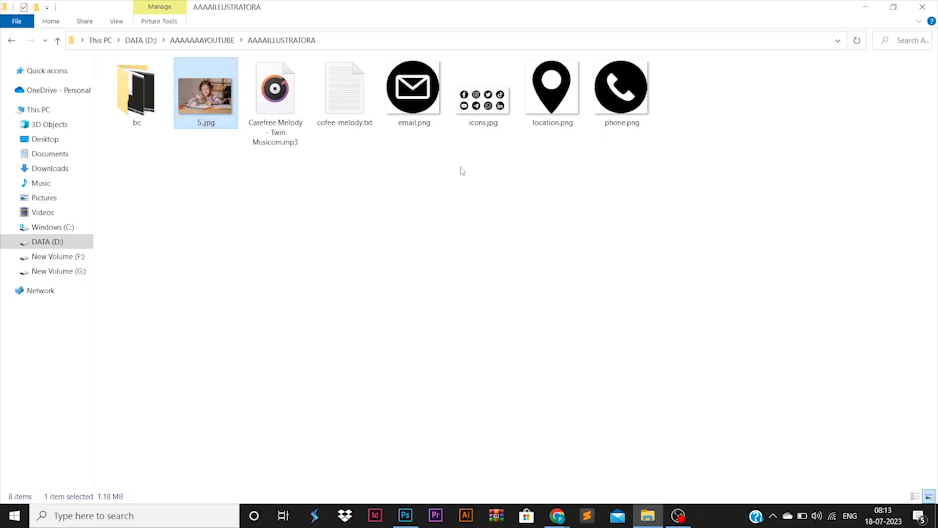
# Place the phone, email and location icons, scaled down together to about 22%, at the left end of the first white bar
pyautogui.moveTo(620, 87); pyautogui.dragTo(708, 285)
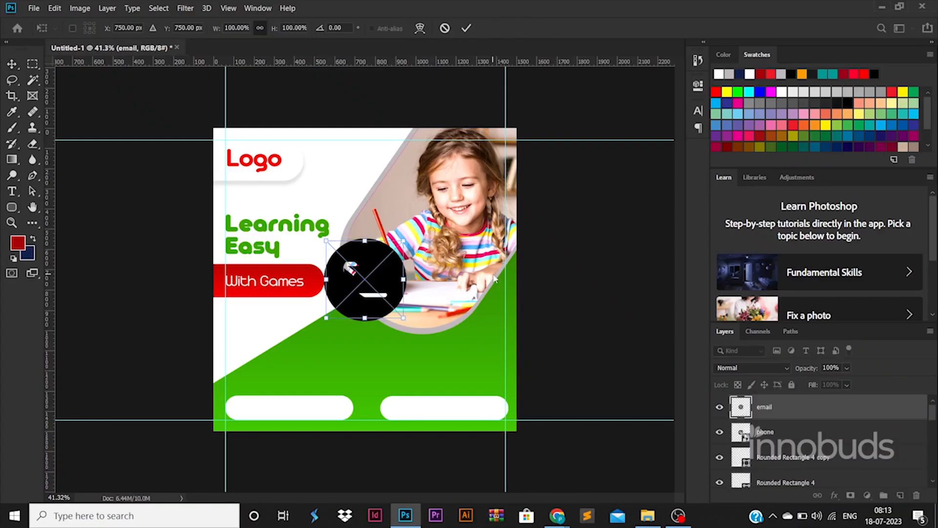
pyautogui.moveTo(552, 88); pyautogui.dragTo(487, 288)
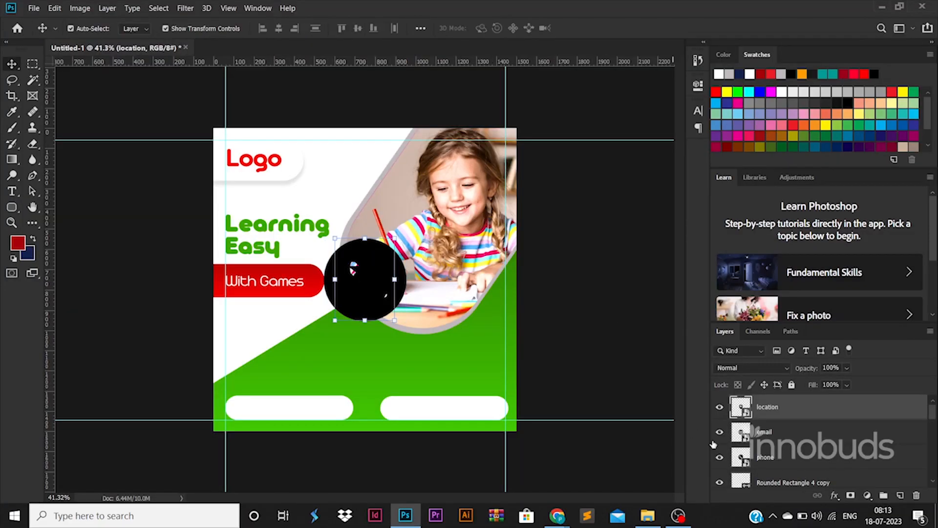
pyautogui.moveTo(406, 239); pyautogui.dragTo(342, 302)
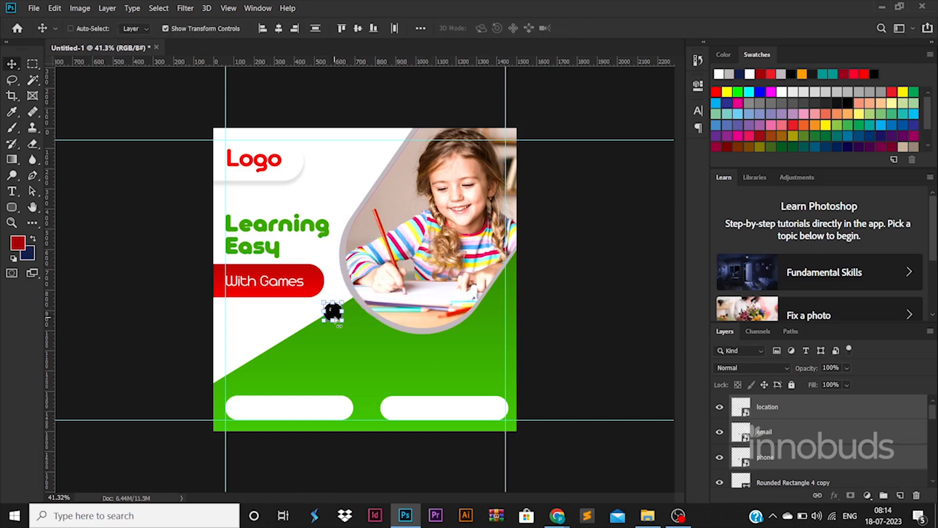
pyautogui.moveTo(333, 312); pyautogui.dragTo(242, 407)
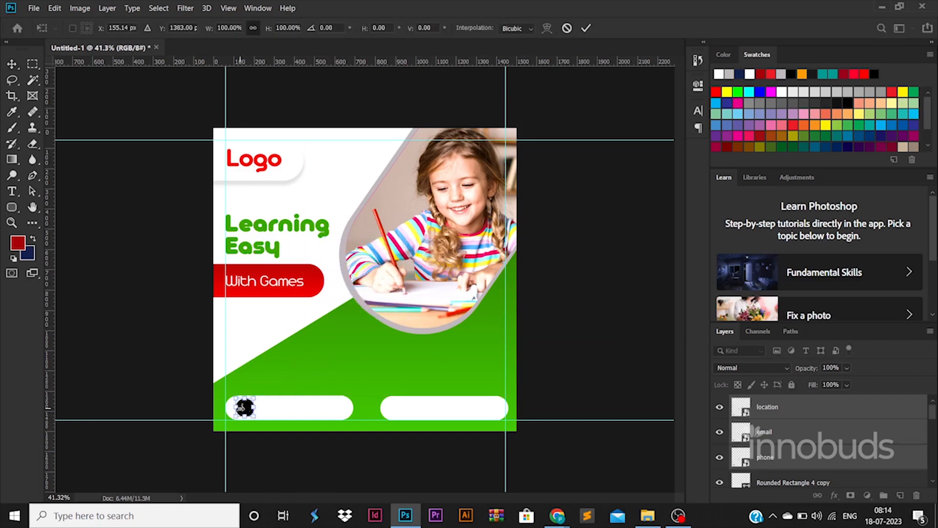
pyautogui.press('Return')
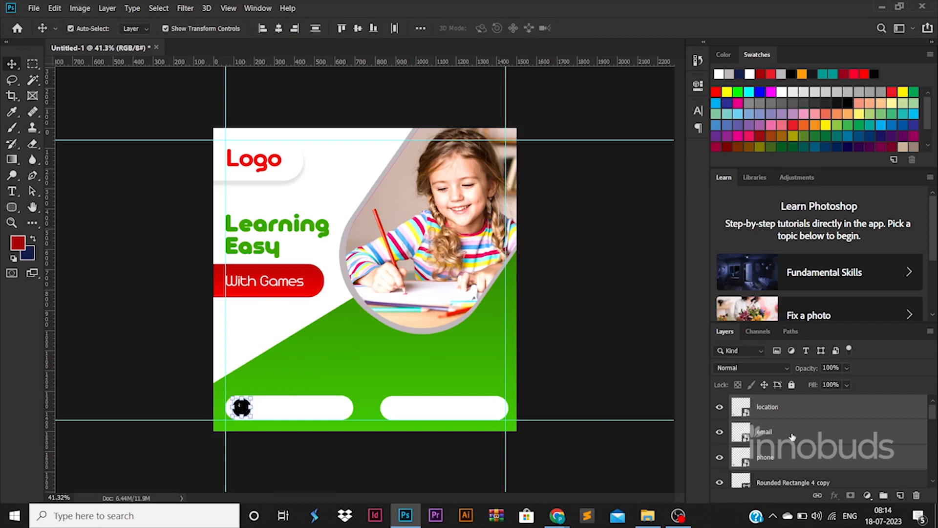
# Move the email icon to the left end of the second white bar and align its vertical centre with the phone icon
pyautogui.click(792, 436)
pyautogui.moveTo(238, 407); pyautogui.dragTo(397, 408)
pyautogui.press('Return')
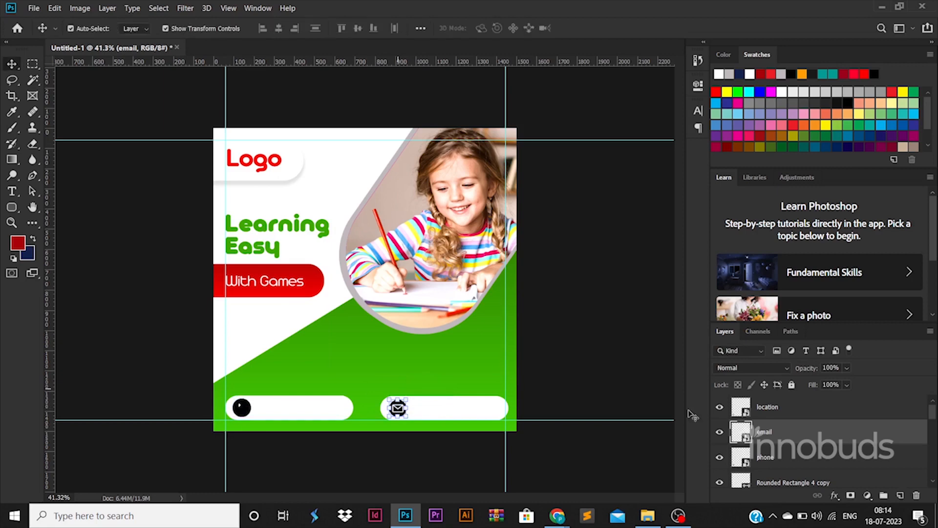
pyautogui.keyDown('ctrl'); pyautogui.click(774, 458); pyautogui.keyUp('ctrl')
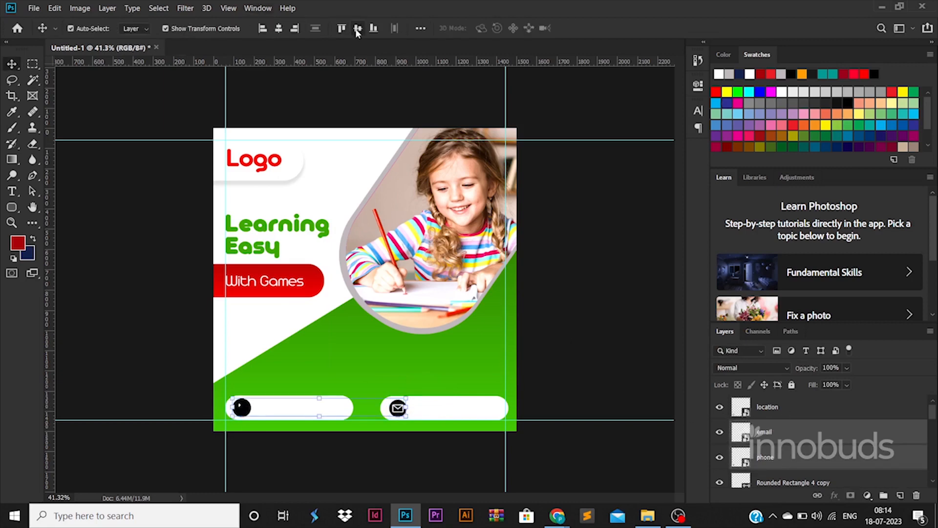
# Move the location icon off the phone icon to the green area just above the email icon
pyautogui.click(241, 407)
pyautogui.hotkey('ctrl', 't')
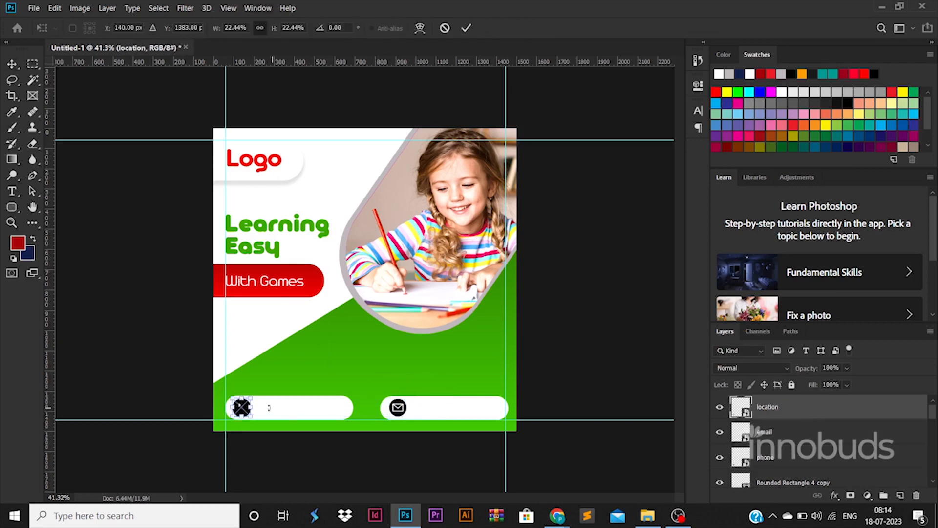
pyautogui.moveTo(242, 407); pyautogui.dragTo(407, 379)
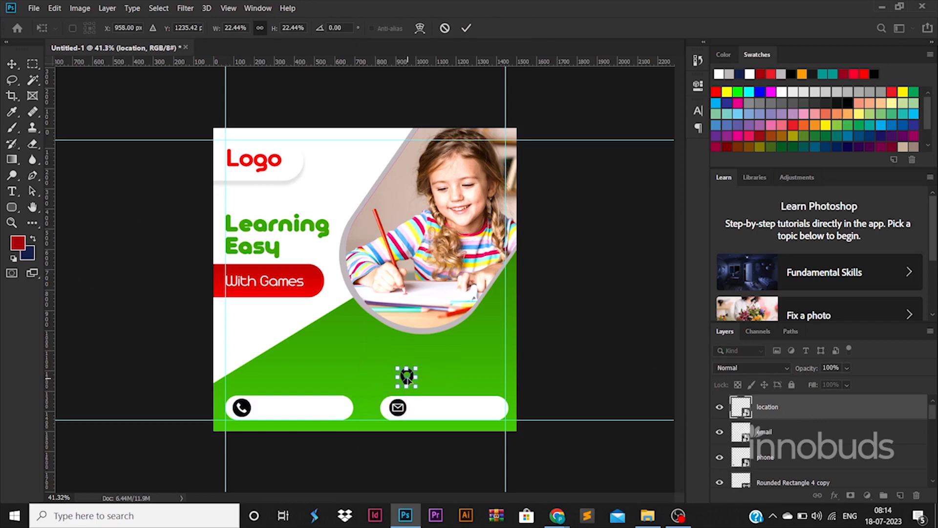
pyautogui.press('Return')
pyautogui.click(595, 345)
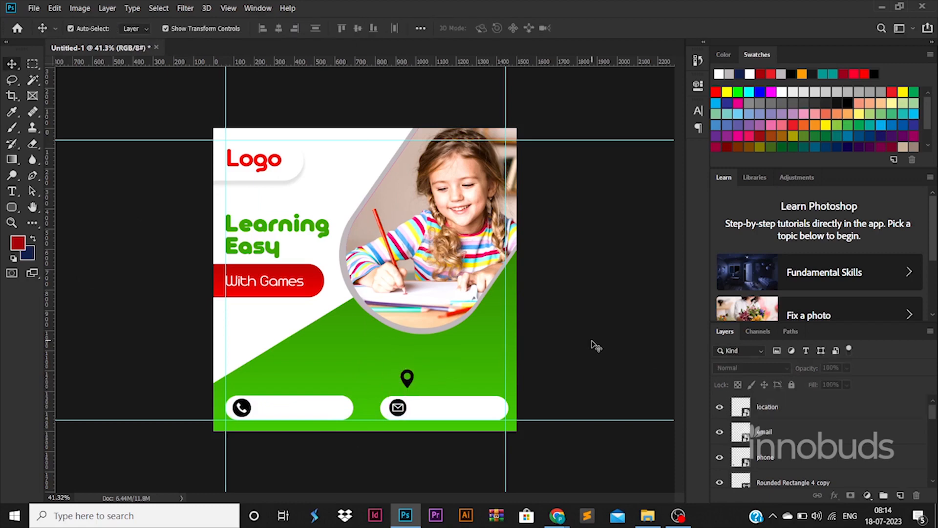
# Scale the phone, email and location icons down together to about 18%
pyautogui.click(806, 452)
pyautogui.keyDown('shift'); pyautogui.click(793, 408); pyautogui.keyUp('shift')
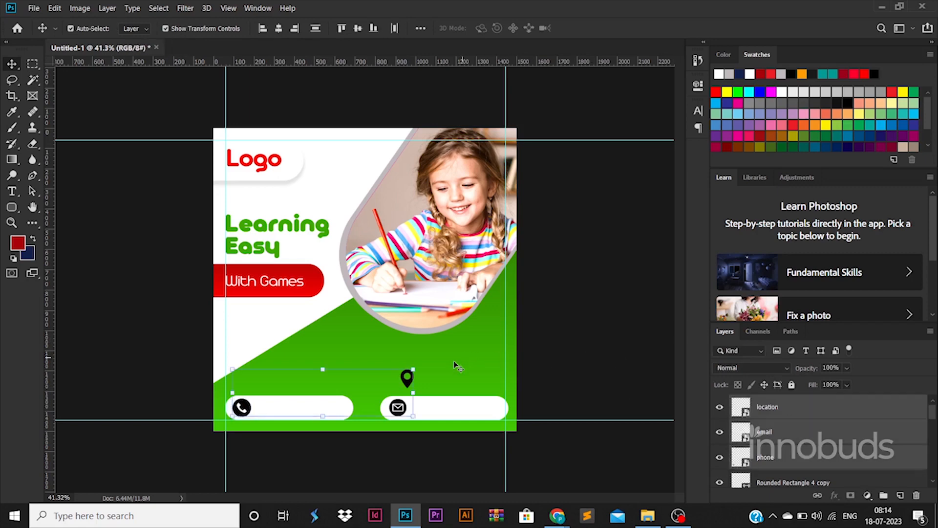
pyautogui.hotkey('ctrl', 't')
pyautogui.moveTo(412, 374); pyautogui.dragTo(381, 390)
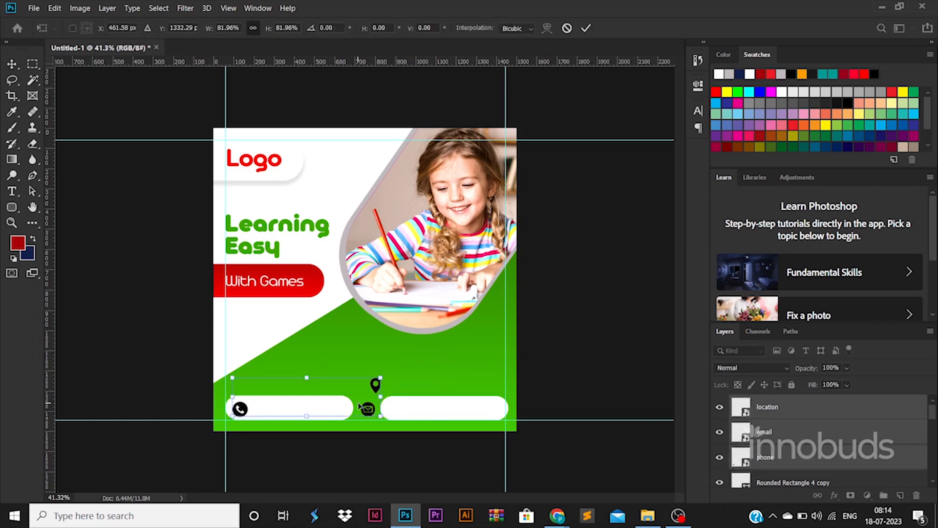
pyautogui.press('Return')
# Move the email icon back to the left end of the second white bar and the location icon just above that bar
pyautogui.click(365, 407)
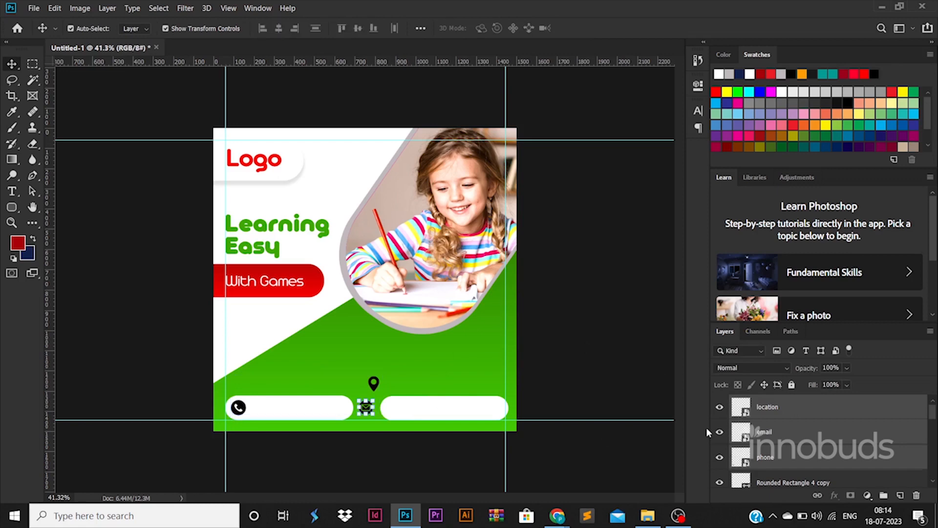
pyautogui.hotkey('ctrl', 't')
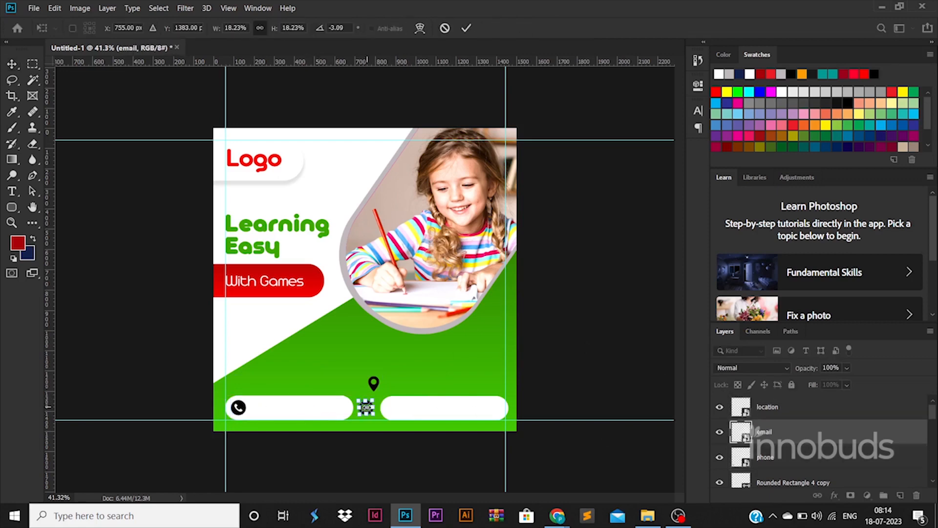
pyautogui.scroll(3, 365, 407)
pyautogui.moveTo(363, 463); pyautogui.dragTo(431, 464)
pyautogui.press('Return')
pyautogui.moveTo(383, 422); pyautogui.dragTo(422, 422)
pyautogui.scroll(-2, 421, 423)
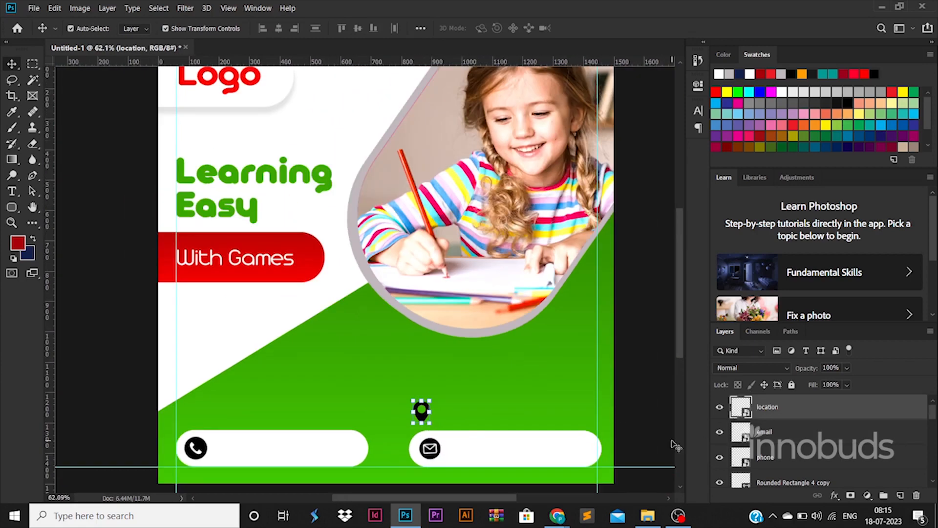
pyautogui.scroll(4, 428, 418)
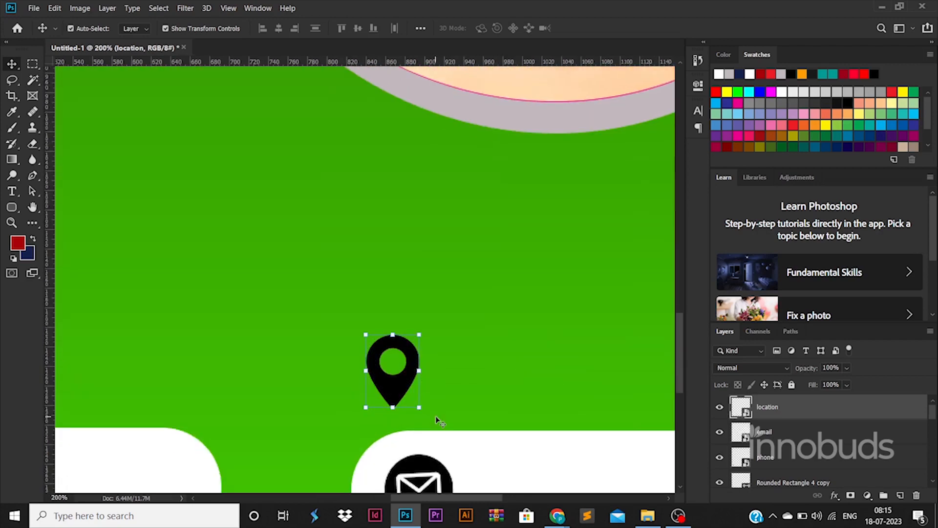
pyautogui.scroll(-3, 430, 418)
pyautogui.scroll(-1, 439, 419)
pyautogui.click(640, 403)
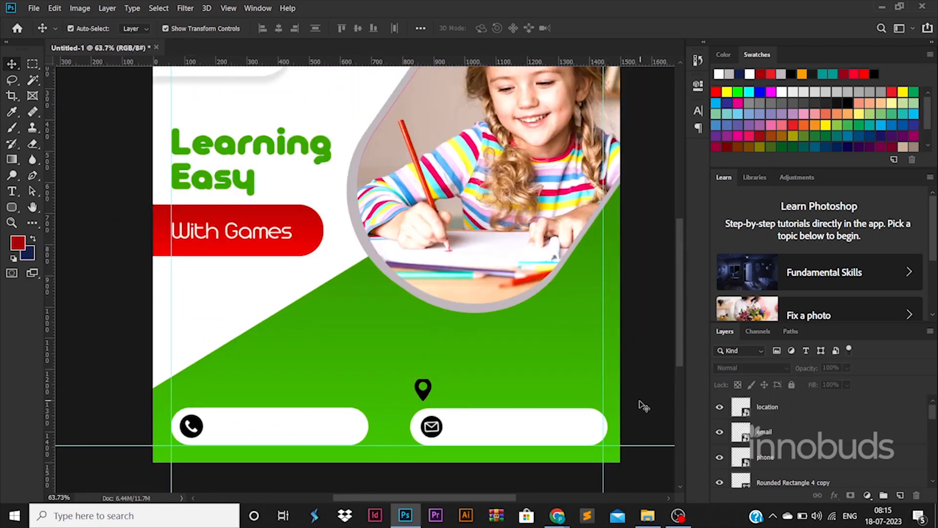
pyautogui.scroll(-1, 295, 379)
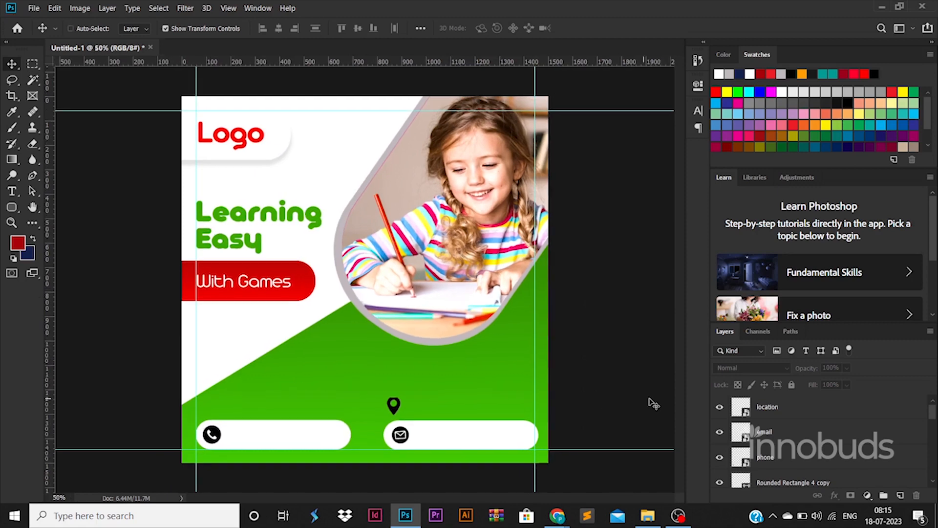
# Add a phone number text on the green block below the photo frame and set its font to Roboto Black
pyautogui.press('t')
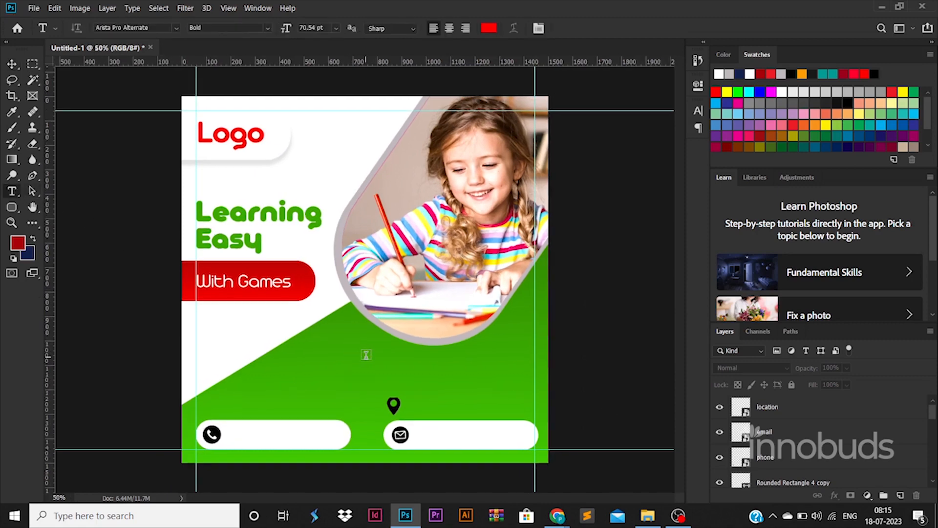
pyautogui.click(366, 356)
pyautogui.write('12345')
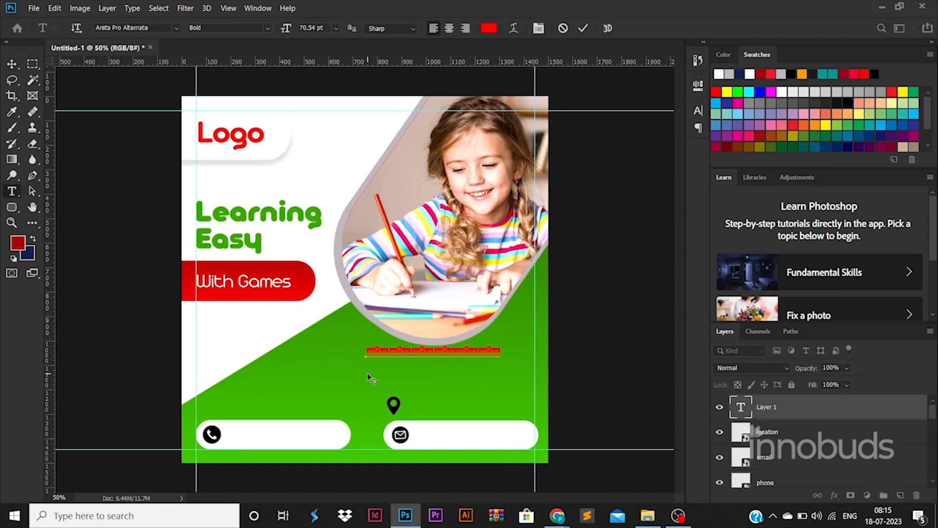
pyautogui.hotkey('ctrl', 'a')
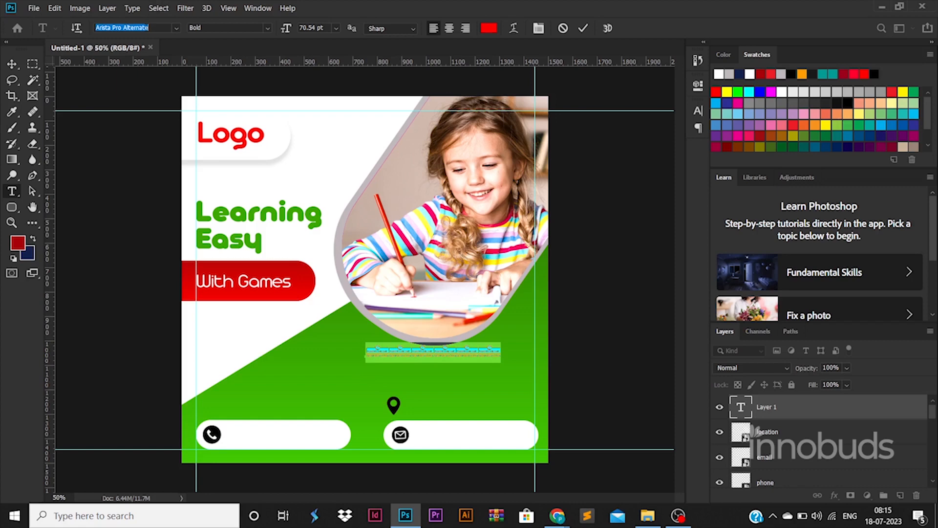
pyautogui.write('mont')
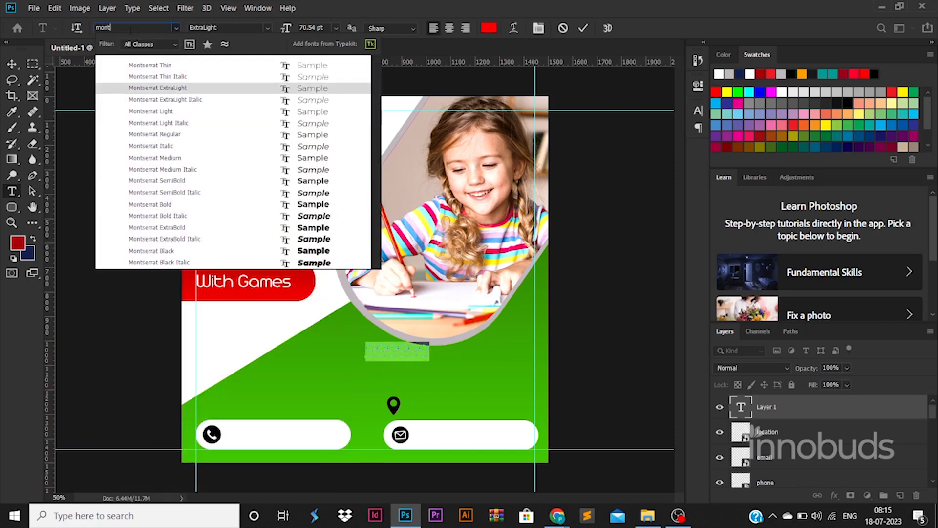
pyautogui.write('robo')
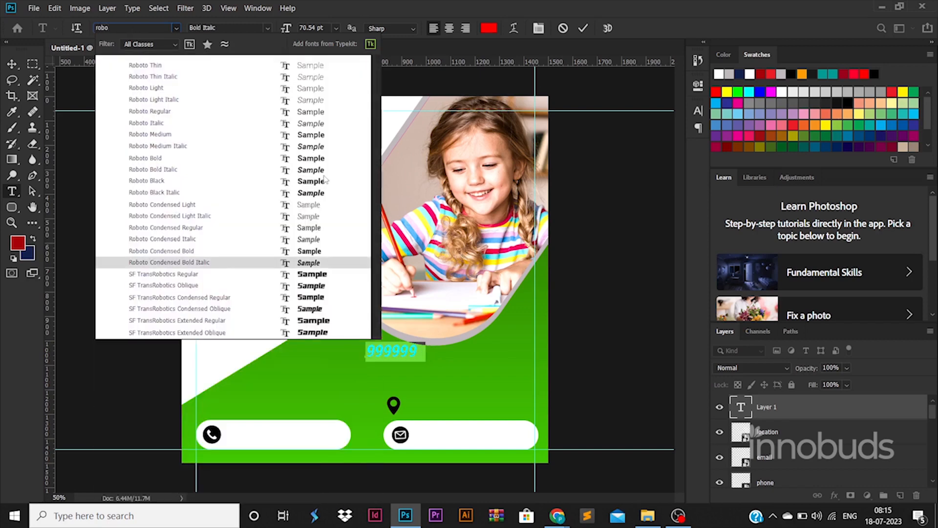
pyautogui.click(146, 181)
pyautogui.click(416, 350)
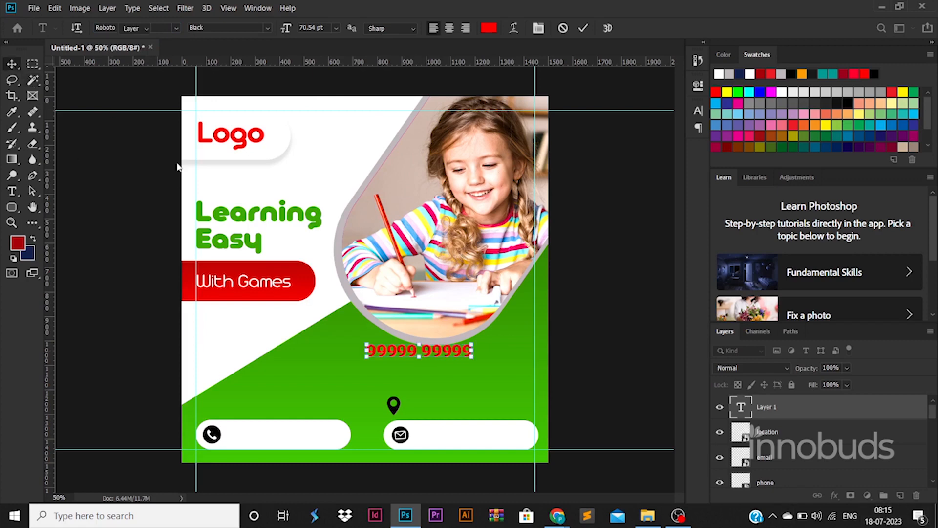
# Move the phone number text beside the phone icon in the first white bar and colour it black 000000
pyautogui.click(12, 64)
pyautogui.moveTo(454, 355); pyautogui.dragTo(319, 439)
pyautogui.doubleClick(741, 408)
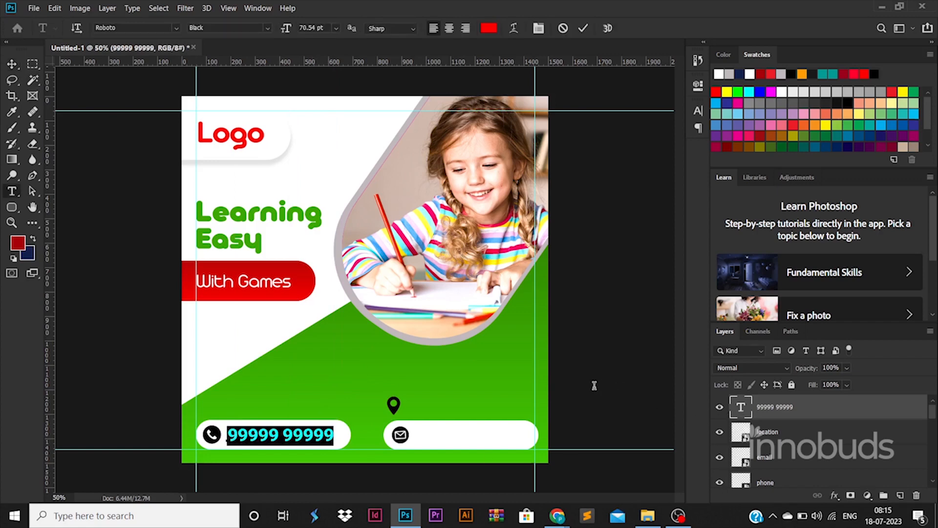
pyautogui.click(488, 28)
pyautogui.click(890, 240)
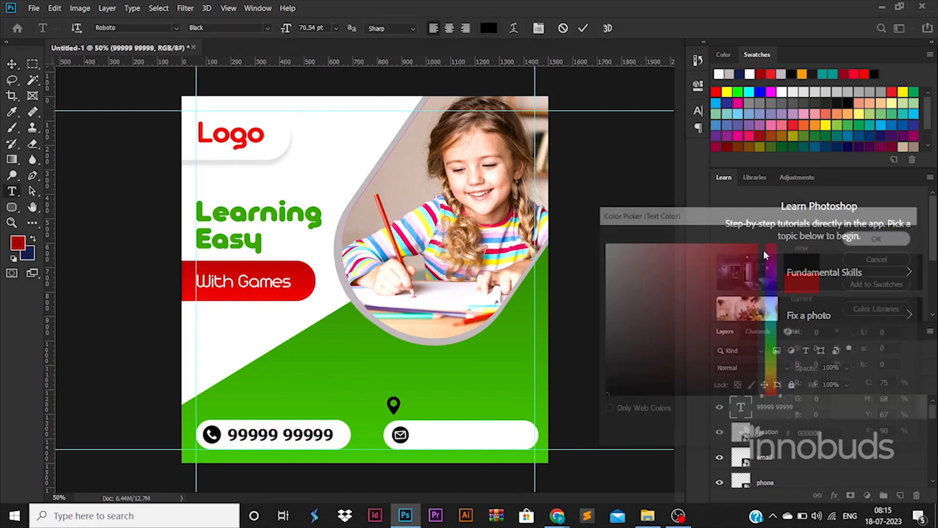
pyautogui.click(12, 64)
pyautogui.moveTo(330, 444); pyautogui.dragTo(444, 437)
pyautogui.press('Escape')
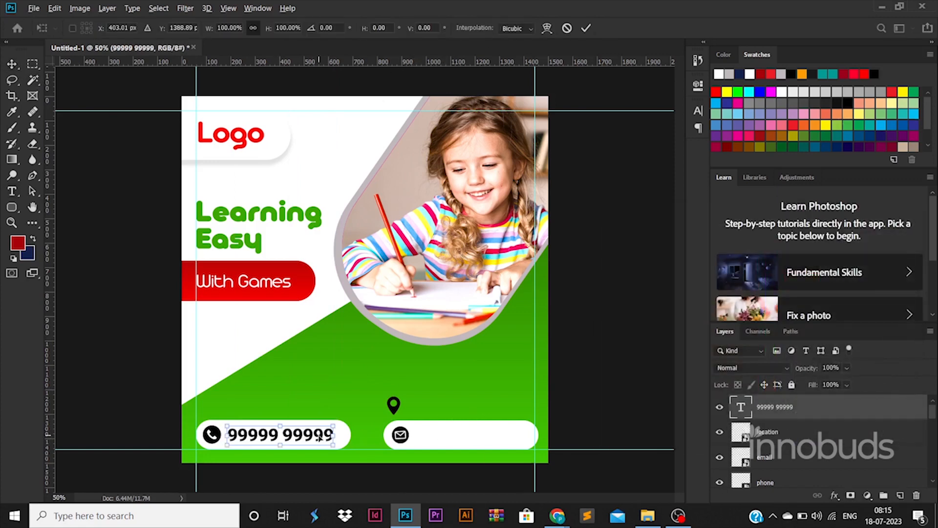
# Duplicate the phone number text into the second white bar beside the email icon and replace it with the school's email address
pyautogui.moveTo(328, 436); pyautogui.dragTo(505, 440)
pyautogui.press('t')
pyautogui.click(506, 440)
pyautogui.hotkey('ctrl', 'a')
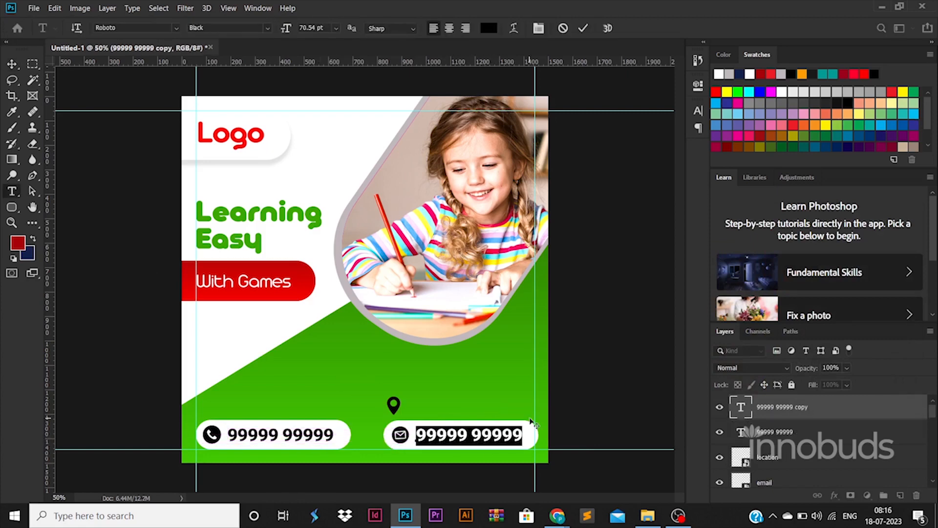
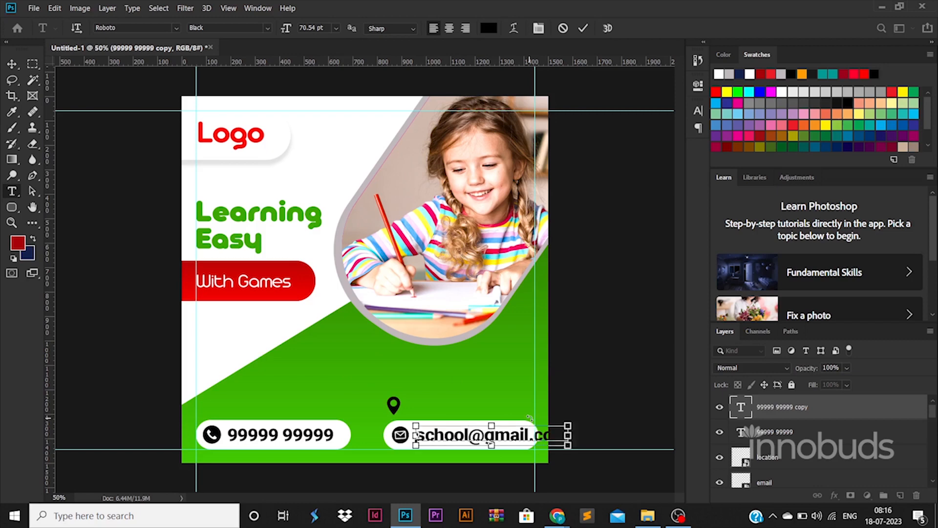
# Set the email address text to Roboto Light at 50 pt
pyautogui.hotkey('ctrl', 'a')
pyautogui.write('50')
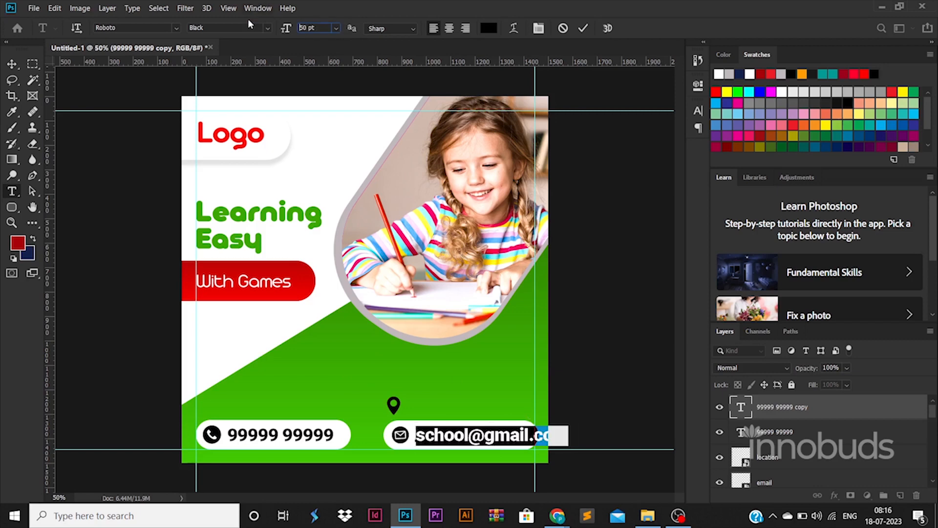
pyautogui.press('Return')
pyautogui.click(266, 29)
pyautogui.click(249, 62)
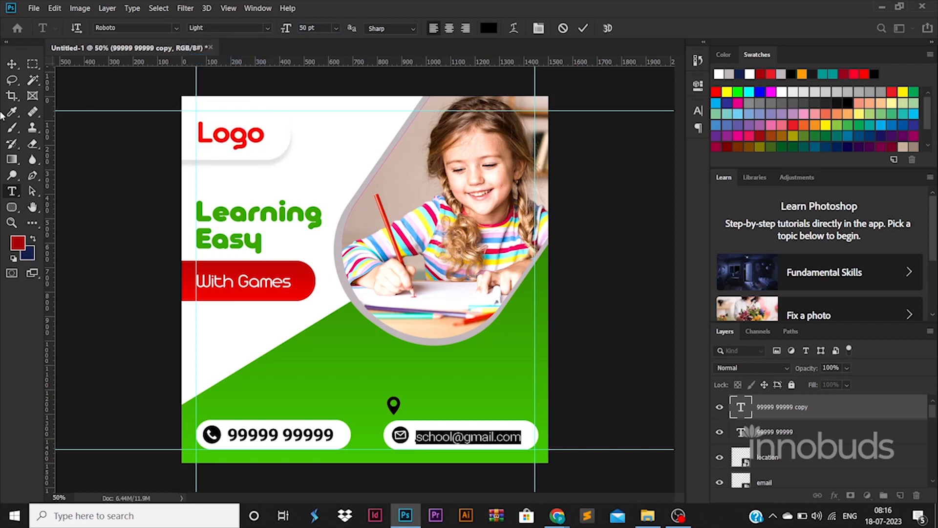
pyautogui.click(12, 64)
# Duplicate the email address text beside the location icon above the second bar and change its wording to "United States"
pyautogui.moveTo(518, 435); pyautogui.dragTo(464, 409)
pyautogui.click(394, 391)
pyautogui.doubleClick(461, 405)
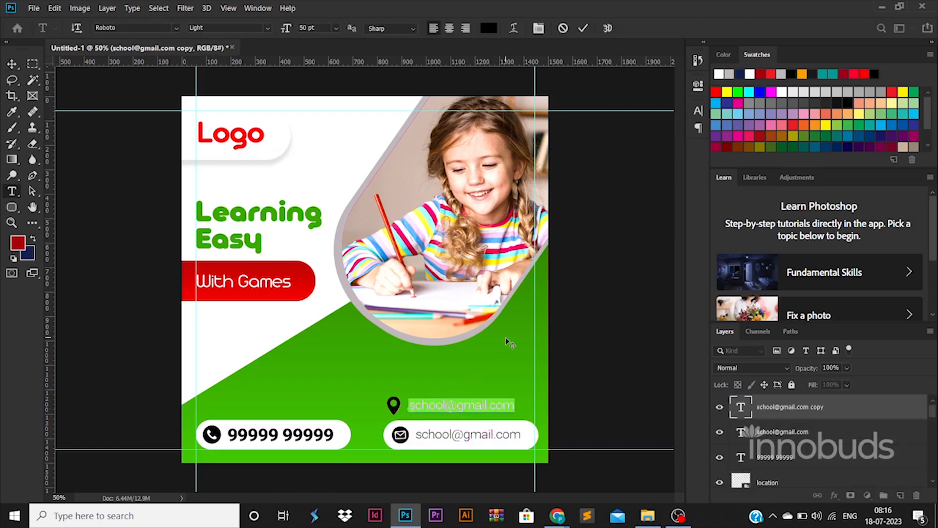
pyautogui.write('United S')
pyautogui.write('tates')
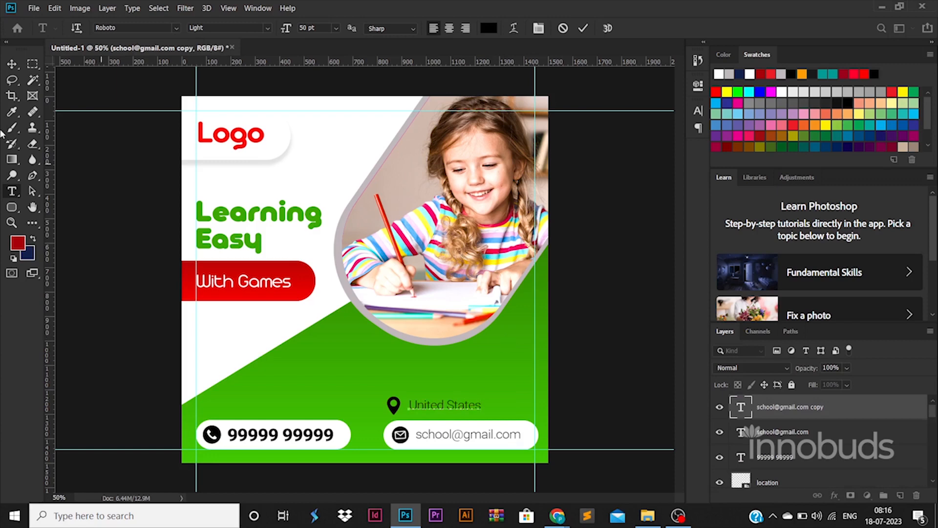
pyautogui.click(11, 64)
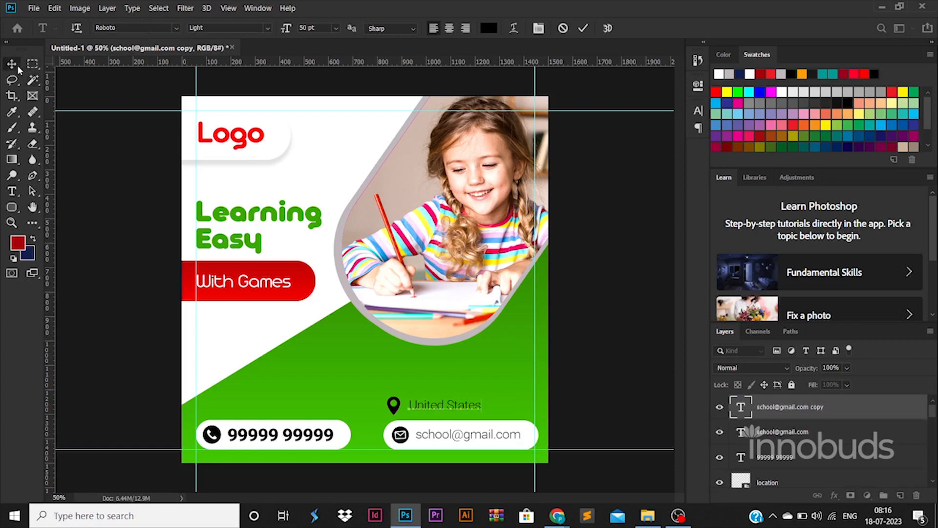
# Shift the "United States" text toward the right margin guide and place the location icon directly in front of it
pyautogui.doubleClick(473, 405)
pyautogui.moveTo(462, 406); pyautogui.dragTo(504, 408)
pyautogui.click(598, 403)
pyautogui.click(394, 407)
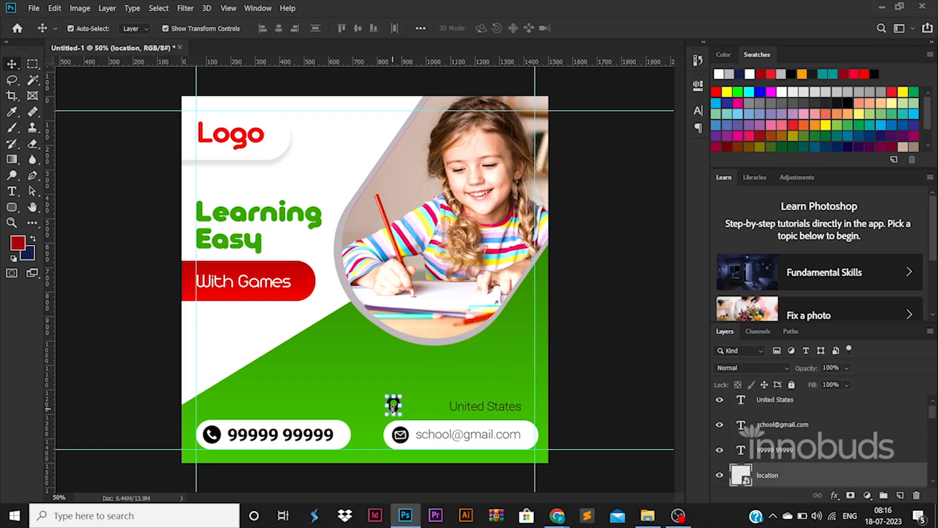
pyautogui.moveTo(394, 406); pyautogui.dragTo(442, 403)
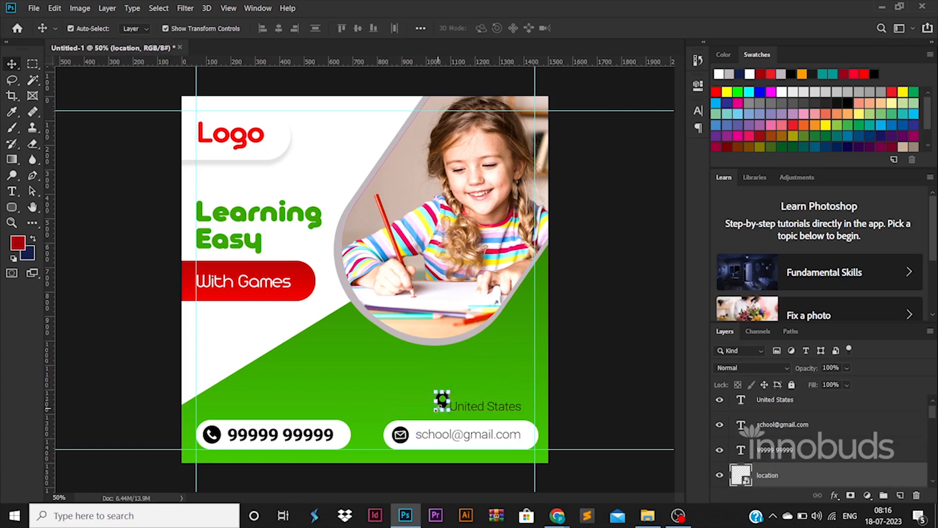
pyautogui.hotkey('ctrl', 'z')
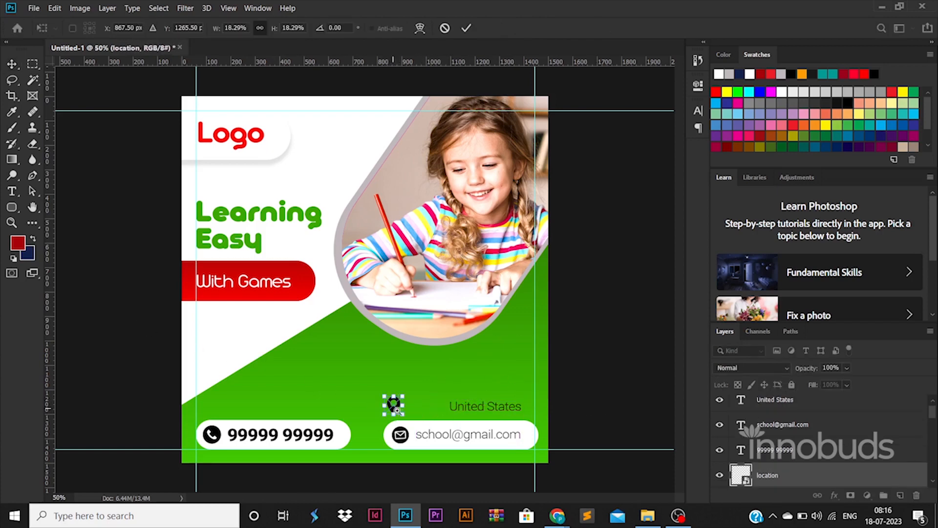
pyautogui.hotkey('ctrl', '+')
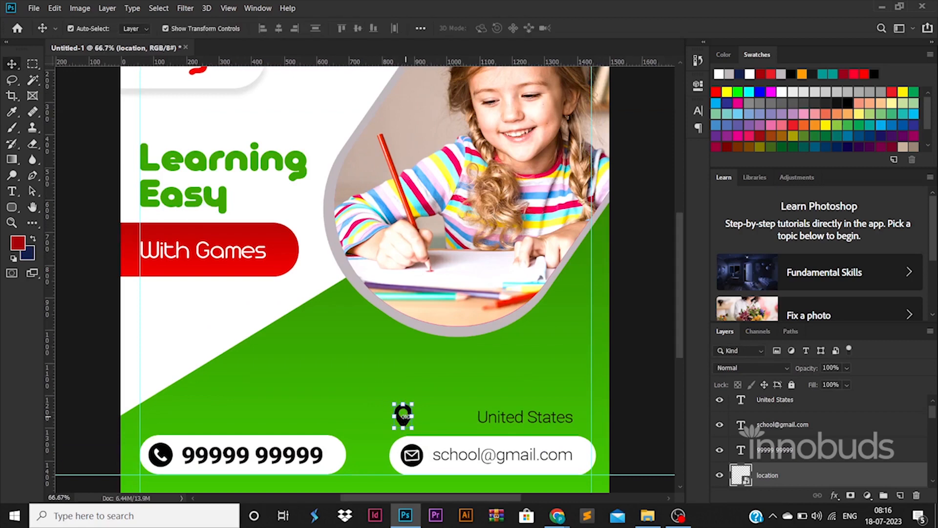
pyautogui.moveTo(404, 415); pyautogui.dragTo(459, 416)
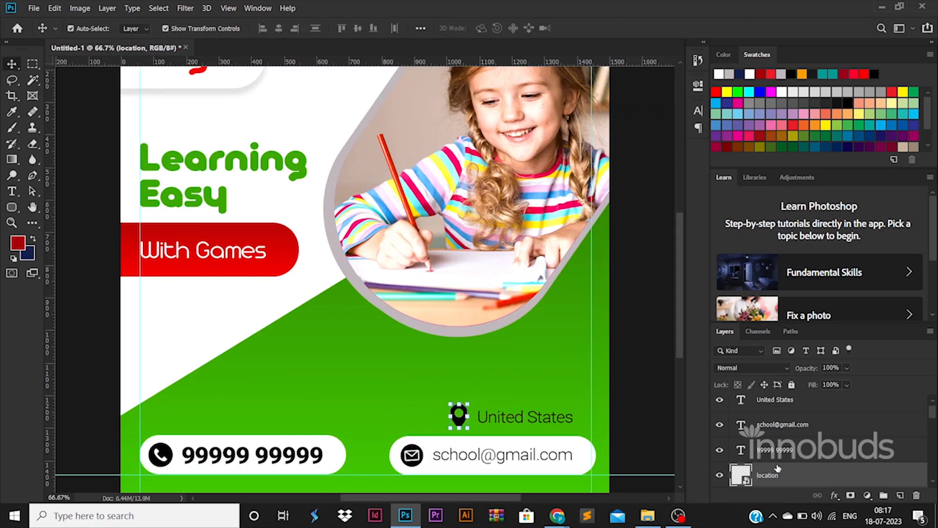
# Group the location icon with the "United States" text and apply a white Color Overlay to the group
pyautogui.keyDown('ctrl'); pyautogui.click(804, 408); pyautogui.keyUp('ctrl')
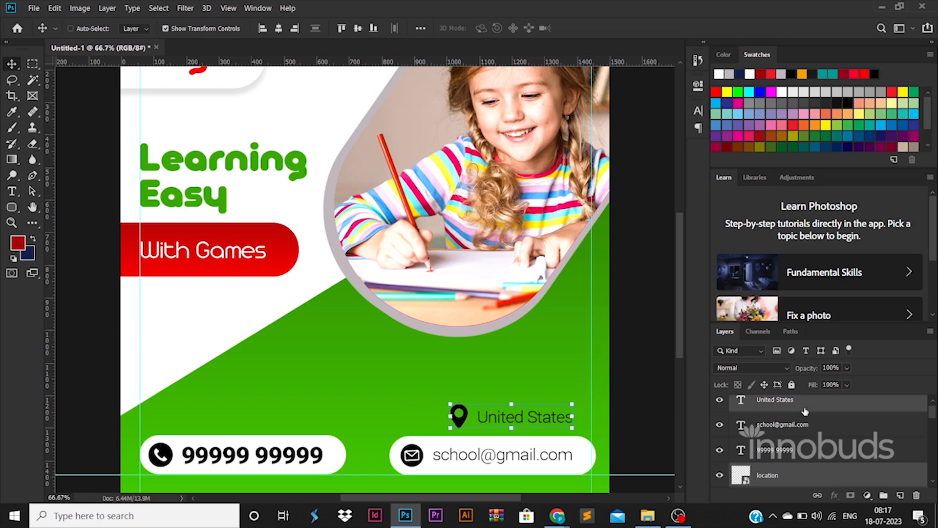
pyautogui.hotkey('ctrl', 'g')
pyautogui.doubleClick(847, 410)
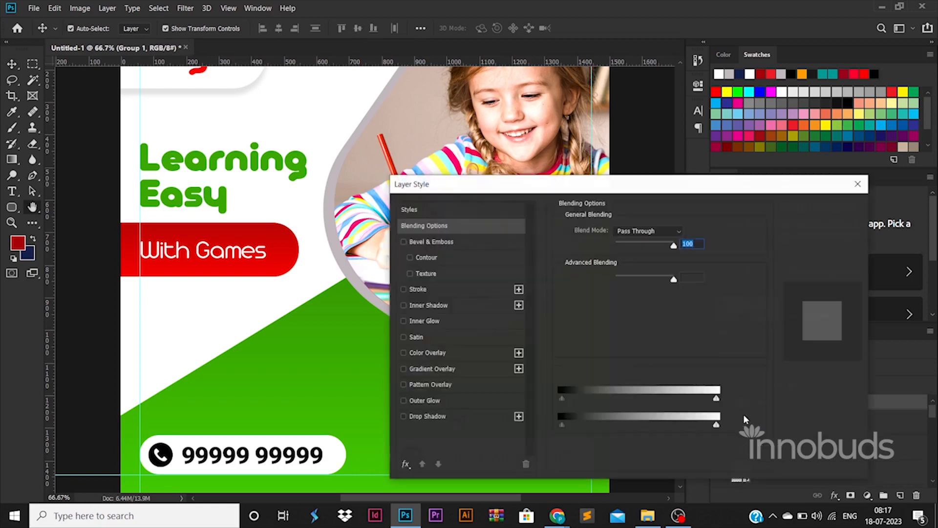
pyautogui.click(442, 349)
pyautogui.click(821, 210)
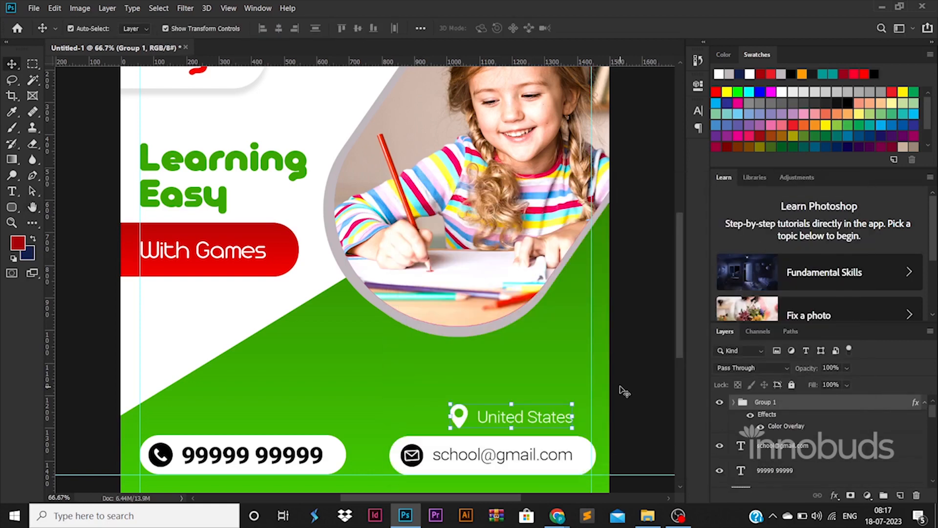
# Nudge the location group to the right, closer to the right margin guide
pyautogui.press('Right')
pyautogui.press('Right')
pyautogui.press('Right')
pyautogui.press('Right')
pyautogui.press('Right')
pyautogui.press('Right')
pyautogui.press('Right')
pyautogui.press('Right')
pyautogui.press('Right')
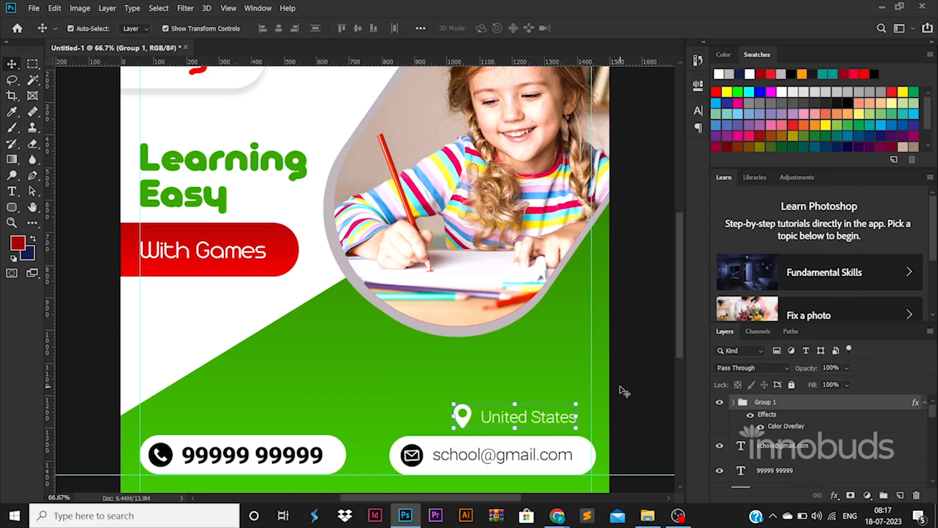
pyautogui.press('Right')
pyautogui.press('Right')
pyautogui.press('Right')
pyautogui.press('Right')
pyautogui.press('Right')
pyautogui.press('Right')
pyautogui.press('Right')
pyautogui.press('Right')
pyautogui.press('Right')
pyautogui.press('Right')
pyautogui.press('Right')
pyautogui.press('Right')
pyautogui.press('Right')
pyautogui.press('Right')
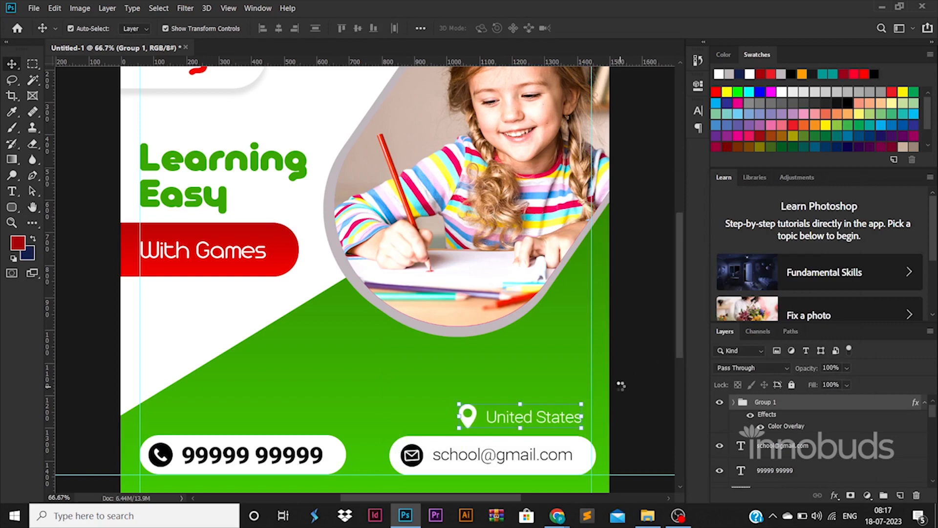
pyautogui.press('Right')
pyautogui.press('Right')
pyautogui.press('Right')
# Move the second white bar together with its email icon and address slightly left so its right end meets the margin guide
pyautogui.click(576, 446)
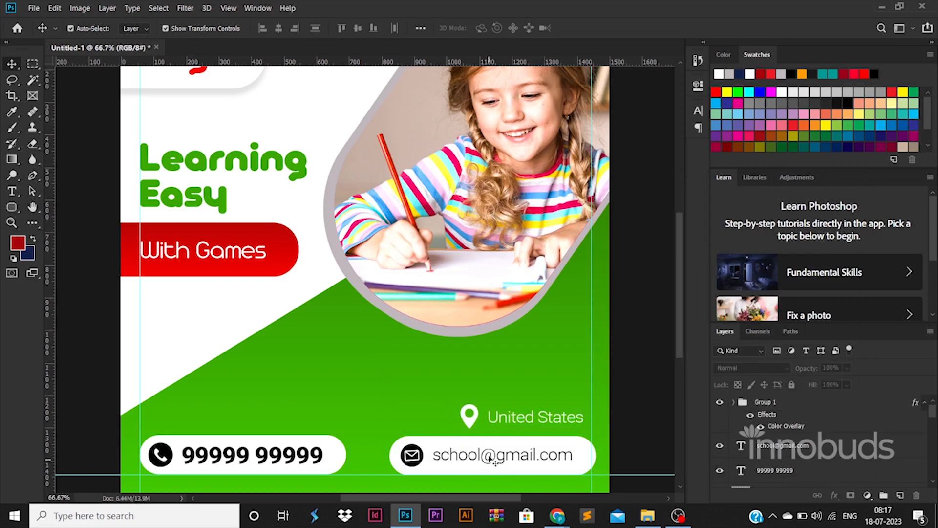
pyautogui.click(586, 453)
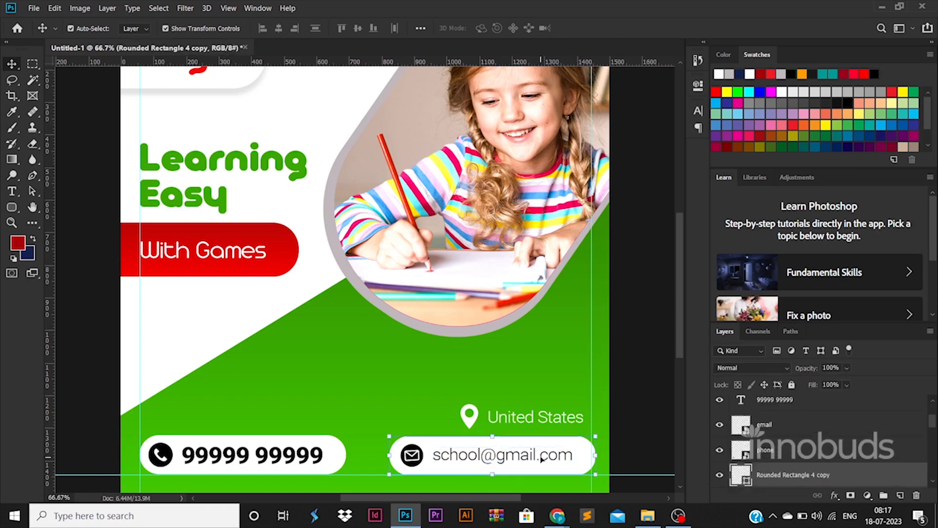
pyautogui.keyDown('shift'); pyautogui.click(416, 455); pyautogui.keyUp('shift')
pyautogui.keyDown('shift'); pyautogui.click(440, 454); pyautogui.keyUp('shift')
pyautogui.moveTo(422, 452); pyautogui.dragTo(418, 452)
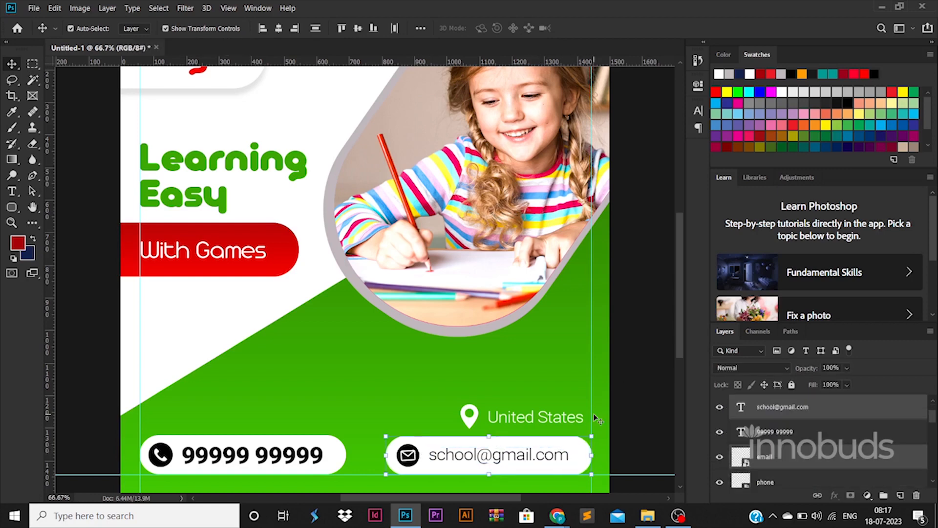
pyautogui.click(645, 408)
# Add a two-line text reading "Admissions Open" on the green block below the photo frame
pyautogui.press('t')
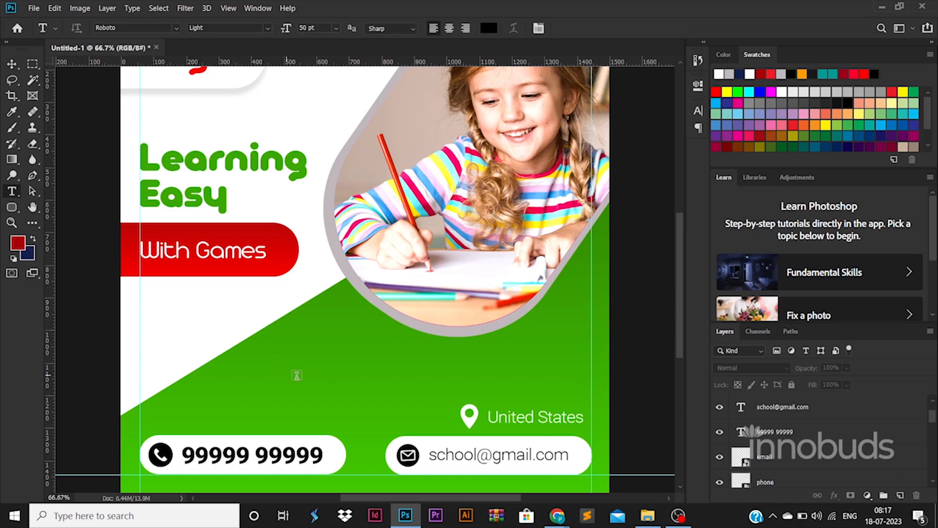
pyautogui.click(297, 374)
pyautogui.write('AD')
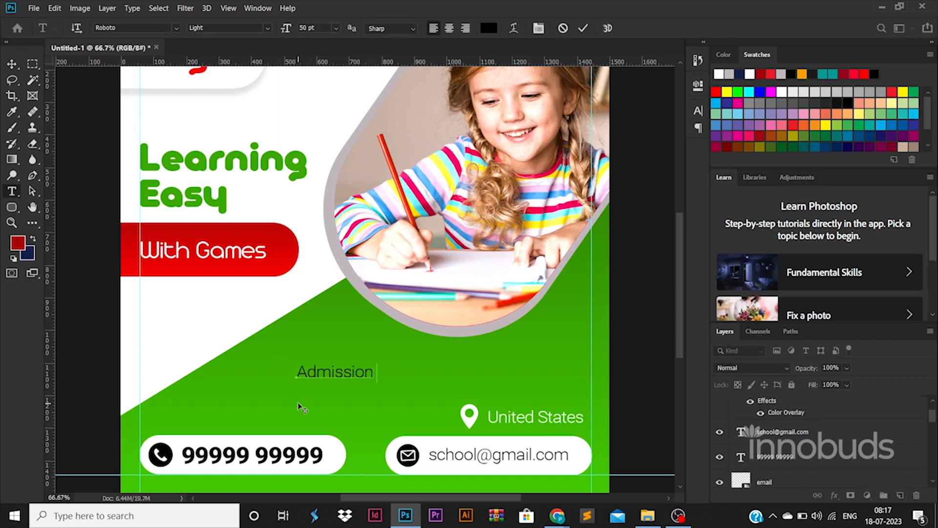
pyautogui.write('s')
pyautogui.press('Return')
# Set the font of the "Admissions Open" text to Arista Pro Trial Bold
pyautogui.hotkey('ctrl', 'a')
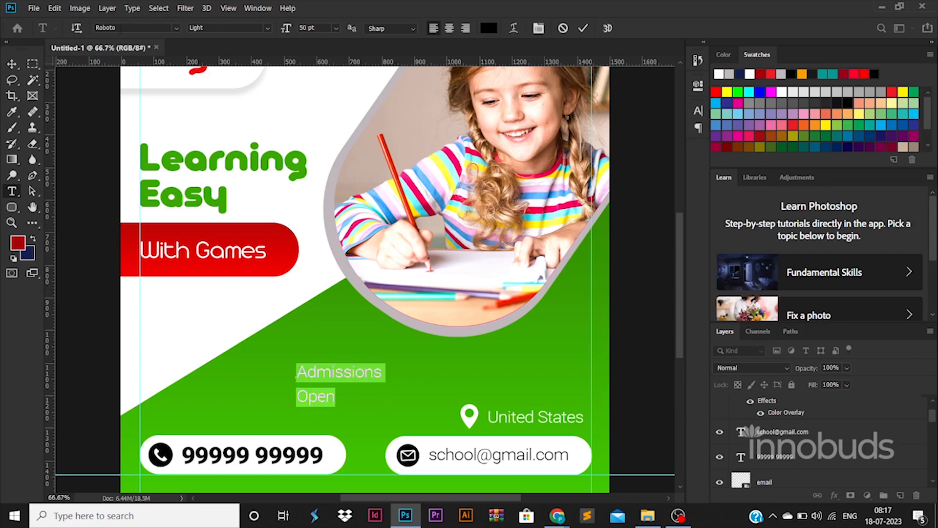
pyautogui.write('arista')
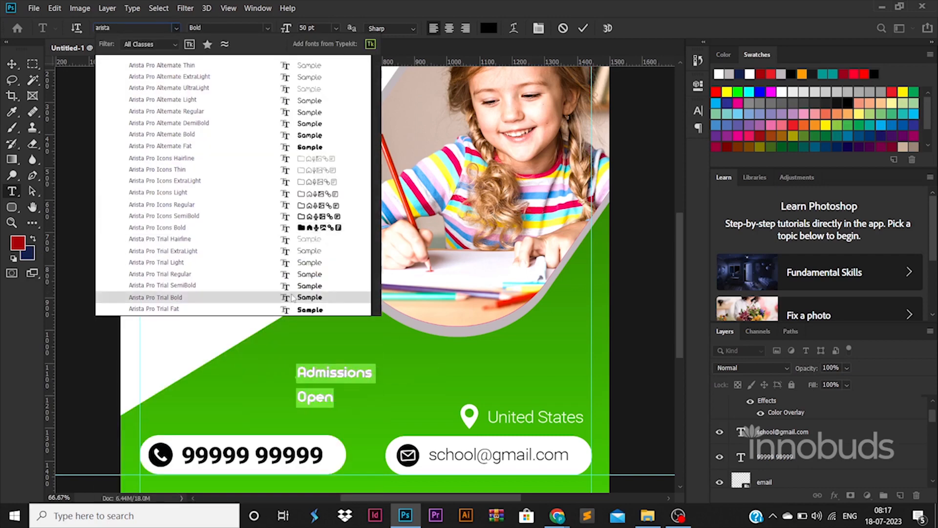
pyautogui.click(272, 298)
# Tighten the leading of the "Admissions Open" text so its two lines sit close together
pyautogui.hotkey('ctrl', 't')
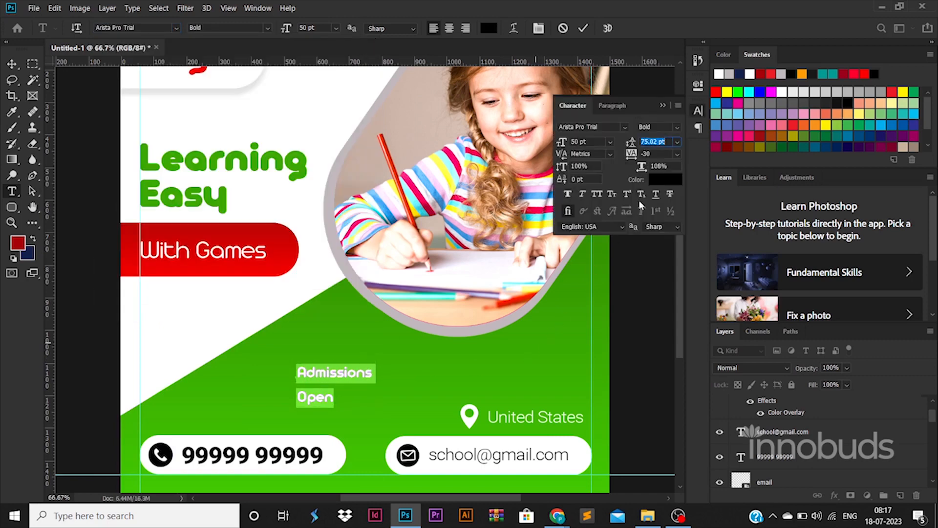
pyautogui.hotkey('shift', 'Down')
pyautogui.hotkey('shift', 'Down')
pyautogui.hotkey('shift', 'Down')
pyautogui.hotkey('shift', 'Down')
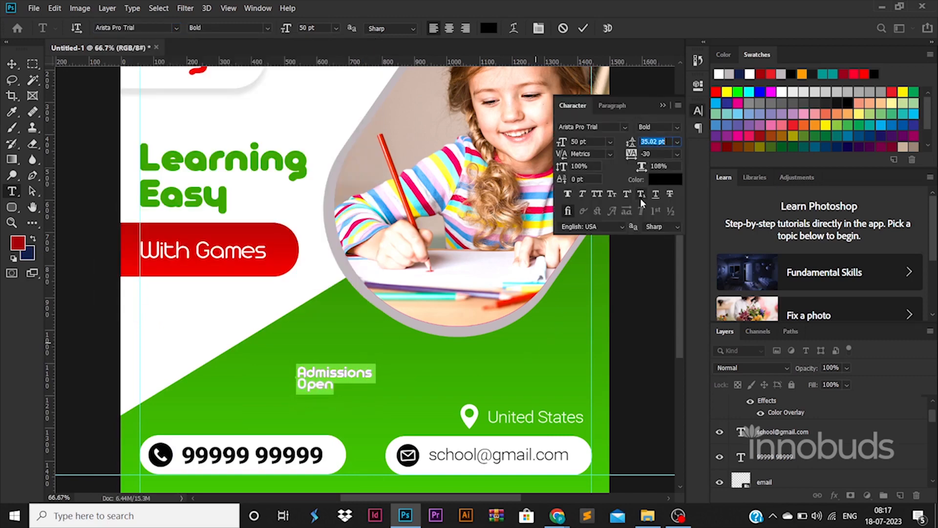
pyautogui.press('Up')
pyautogui.press('Up')
pyautogui.press('Up')
pyautogui.press('Up')
pyautogui.press('Up')
pyautogui.press('Up')
pyautogui.press('Up')
pyautogui.click(13, 64)
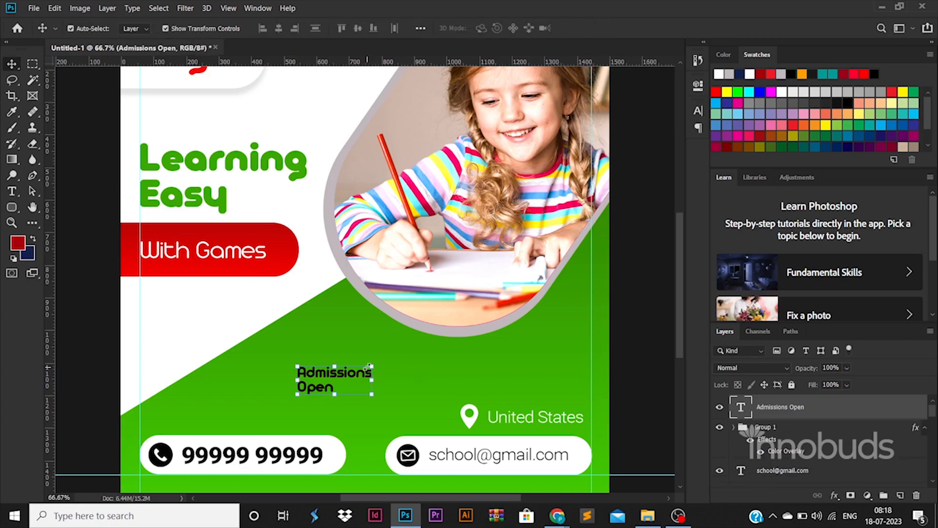
# Enlarge the "Admissions Open" text to about 88.79 pt, shift it left on the green block and colour it yellow fffc00
pyautogui.moveTo(370, 366); pyautogui.dragTo(430, 343)
pyautogui.moveTo(381, 367); pyautogui.dragTo(334, 388)
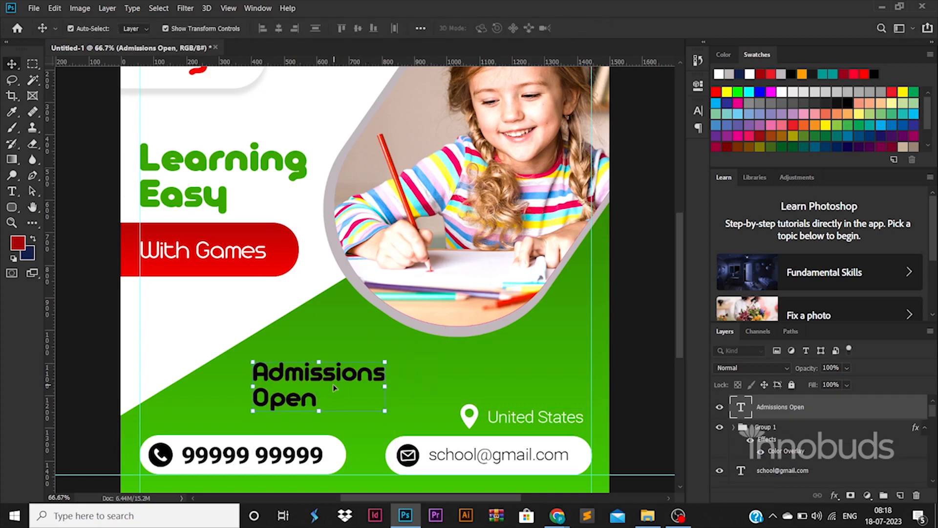
pyautogui.doubleClick(741, 411)
pyautogui.click(488, 28)
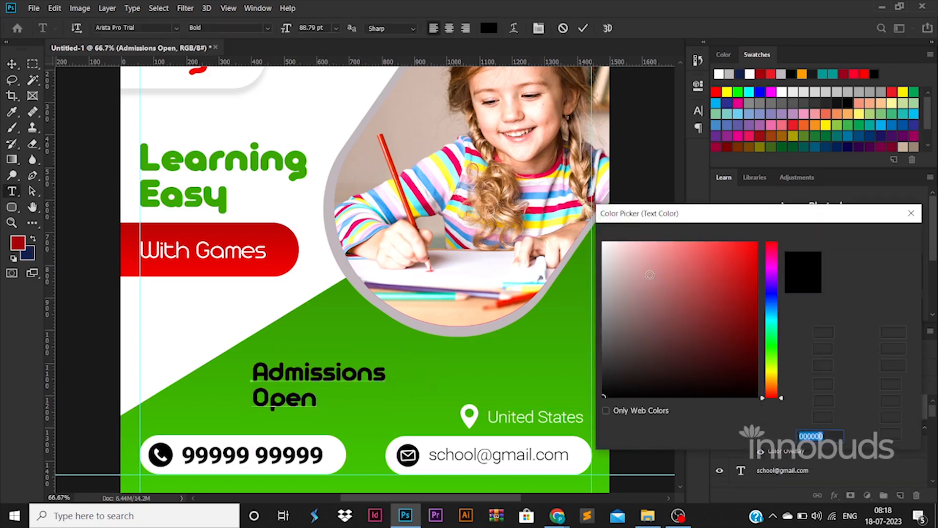
pyautogui.click(772, 376)
pyautogui.moveTo(728, 343); pyautogui.dragTo(776, 230)
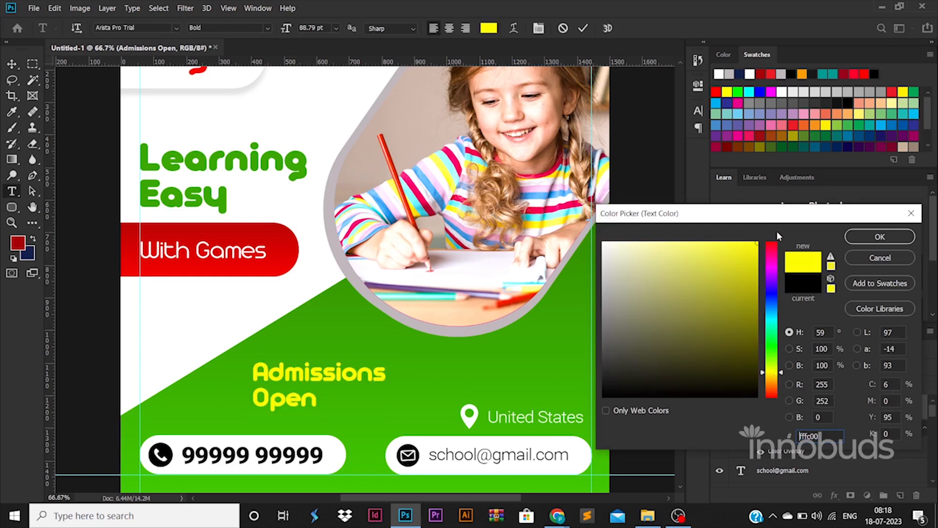
pyautogui.click(892, 241)
pyautogui.click(11, 64)
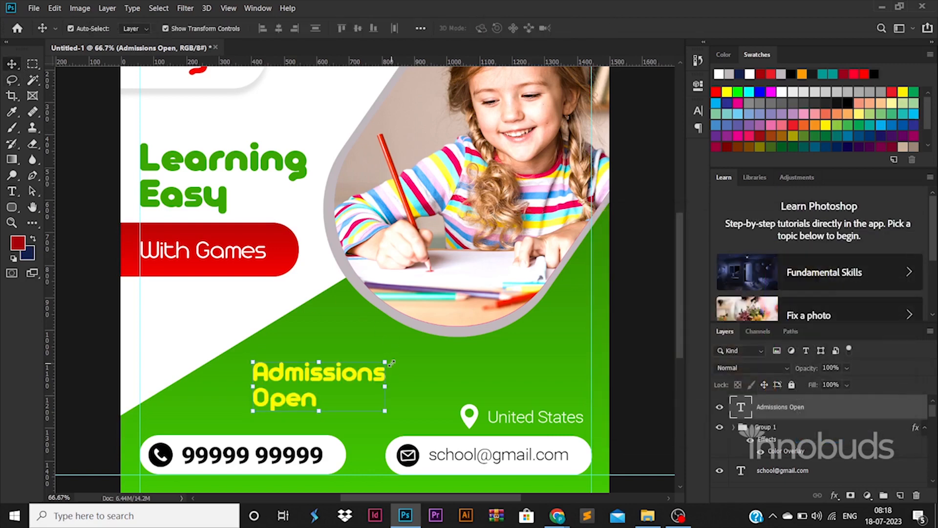
# Scale the "Admissions Open" text up to about 136% and place it directly below the photo frame, above the second bar
pyautogui.moveTo(385, 358); pyautogui.dragTo(511, 373)
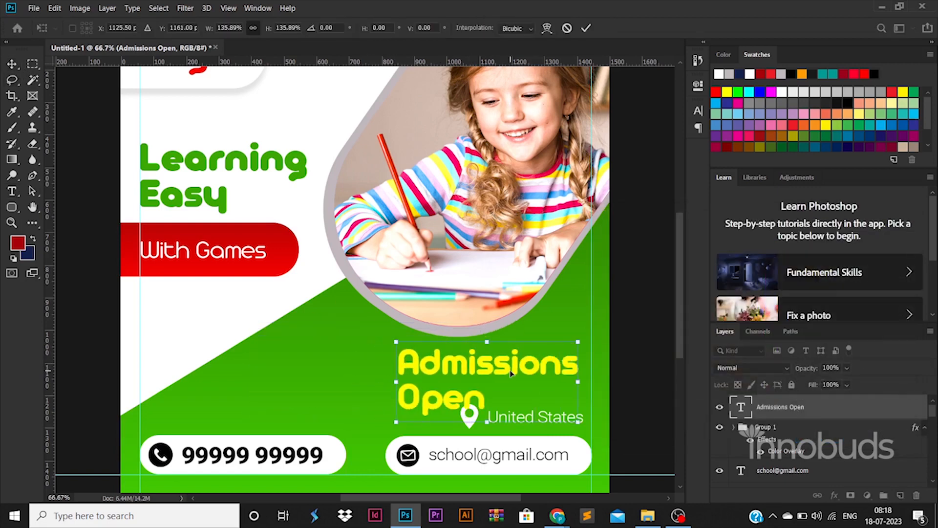
pyautogui.press('Return')
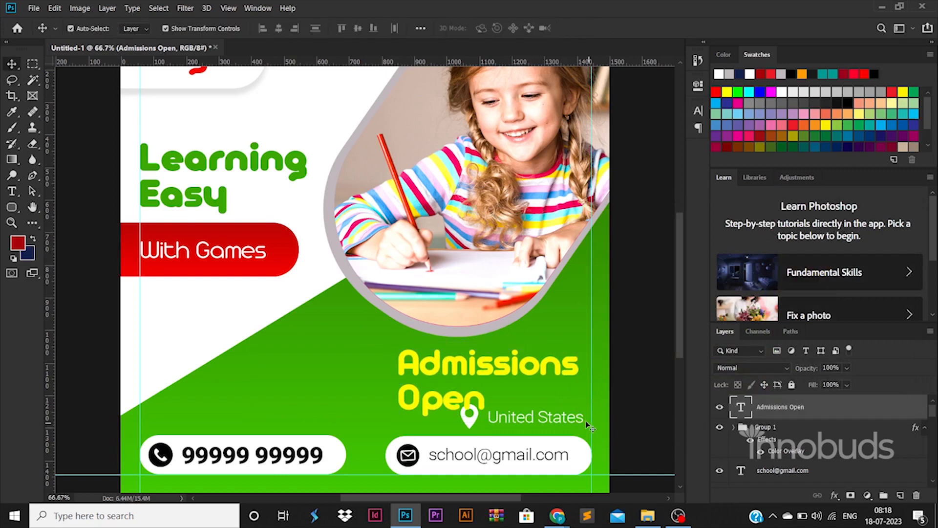
# Move the location pin and "United States" text together to directly above the phone number bar, near its starting edge
pyautogui.click(568, 421)
pyautogui.keyDown('shift'); pyautogui.click(769, 431); pyautogui.keyUp('shift')
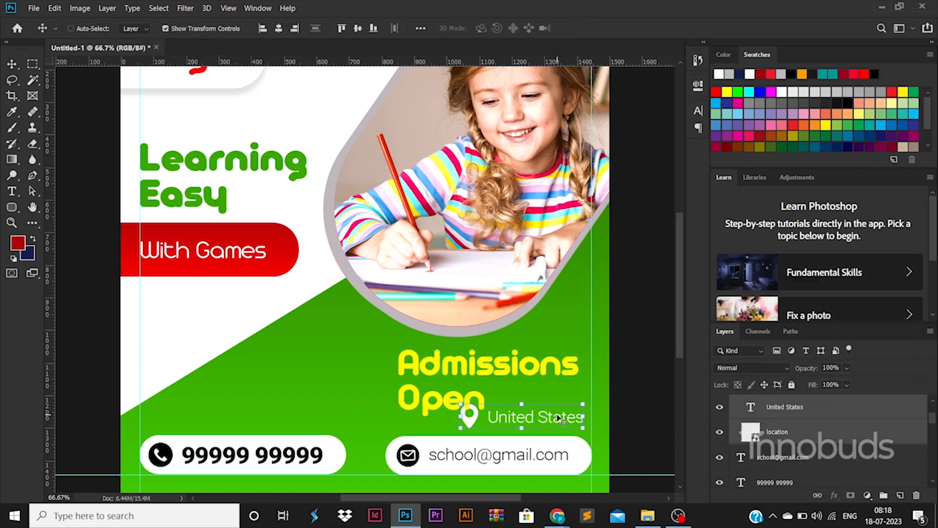
pyautogui.moveTo(560, 419); pyautogui.dragTo(249, 416)
pyautogui.press('Return')
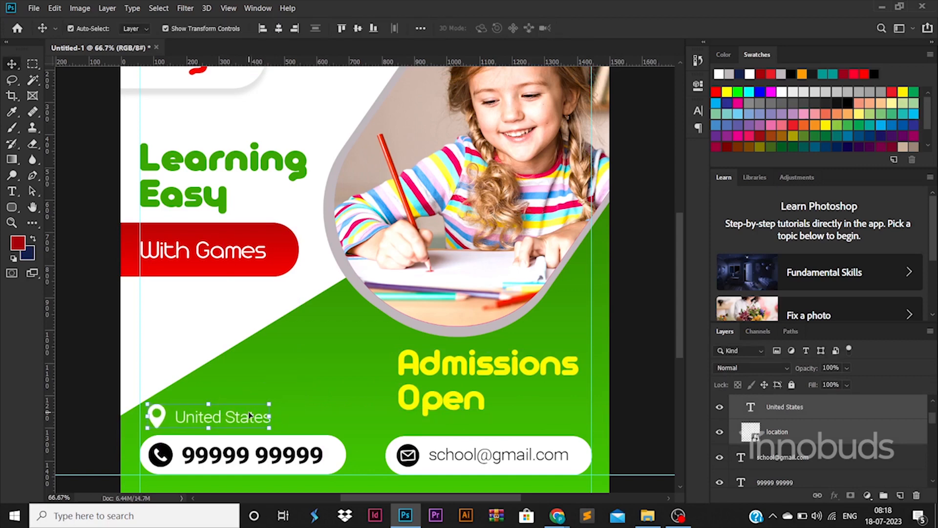
pyautogui.press('Left')
pyautogui.press('Left')
pyautogui.press('Left')
pyautogui.press('Left')
pyautogui.press('Left')
pyautogui.press('Left')
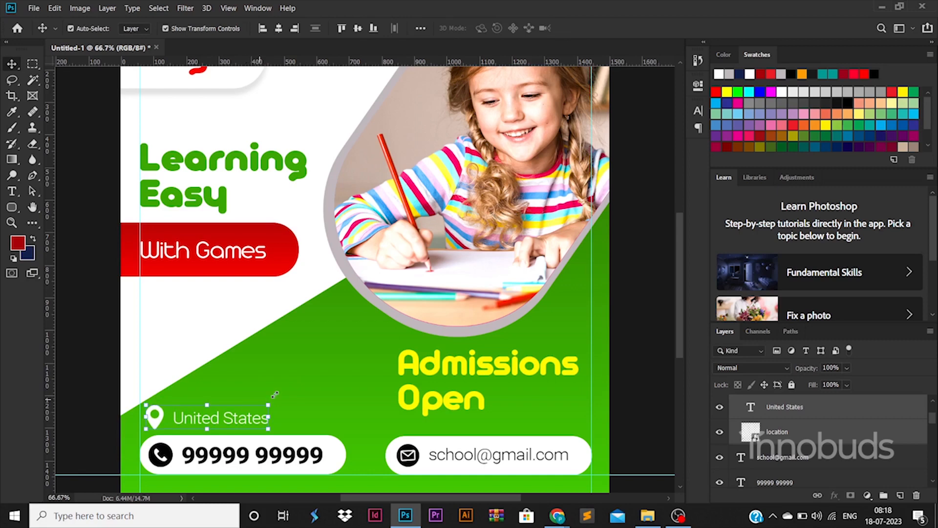
# Stretch the green background rectangle slightly downward so it covers the white gap in the poster's lower corner
pyautogui.moveTo(504, 391); pyautogui.dragTo(505, 393)
pyautogui.moveTo(313, 352); pyautogui.dragTo(317, 363)
pyautogui.scroll(-4, 421, 388)
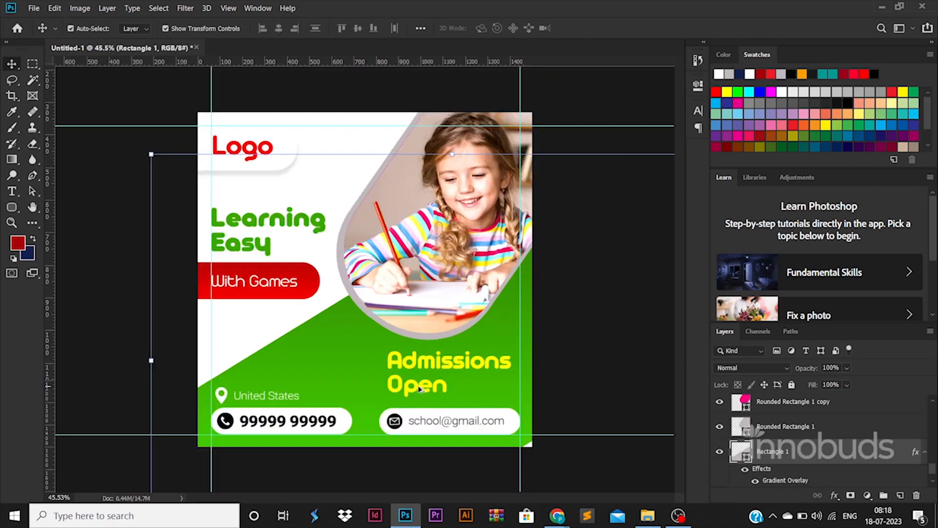
pyautogui.moveTo(426, 480); pyautogui.dragTo(426, 489)
pyautogui.press('Return')
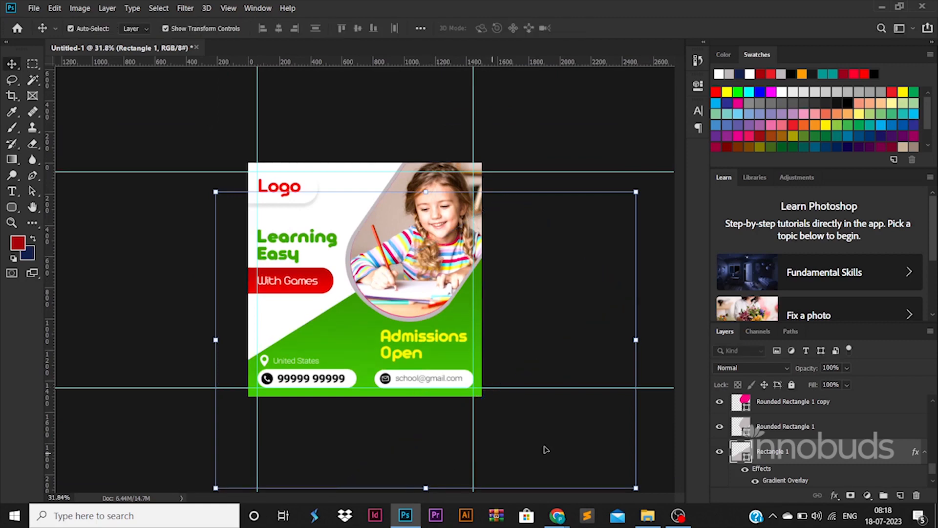
pyautogui.click(139, 300)
# Change the "United States" text from Roboto Light to the Medium font style
pyautogui.hotkey('ctrl', 's')
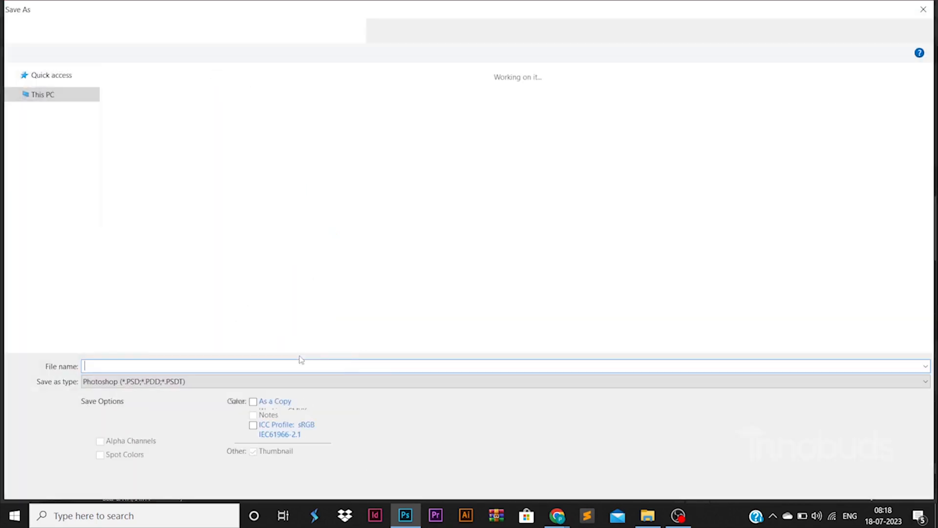
pyautogui.press('Escape')
pyautogui.keyDown('ctrl'); pyautogui.click(292, 363); pyautogui.keyUp('ctrl')
pyautogui.doubleClick(292, 363)
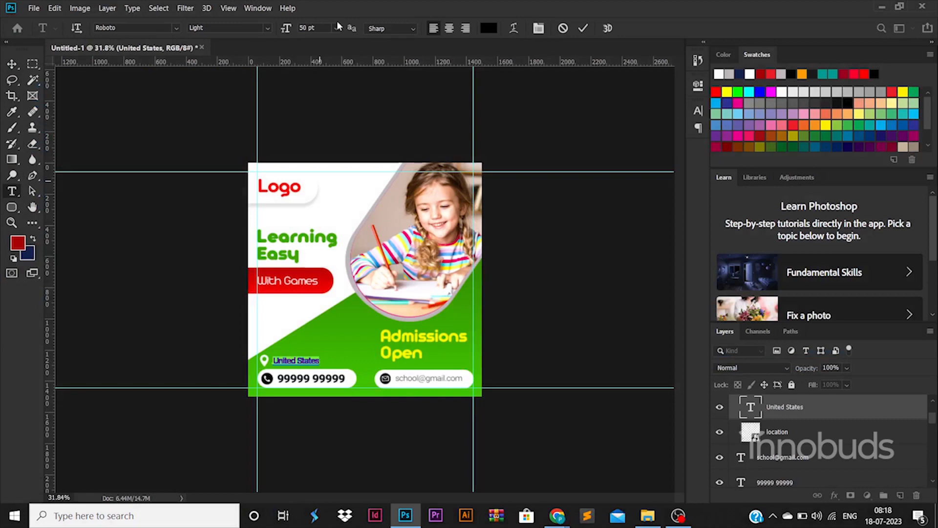
pyautogui.click(271, 30)
pyautogui.click(202, 95)
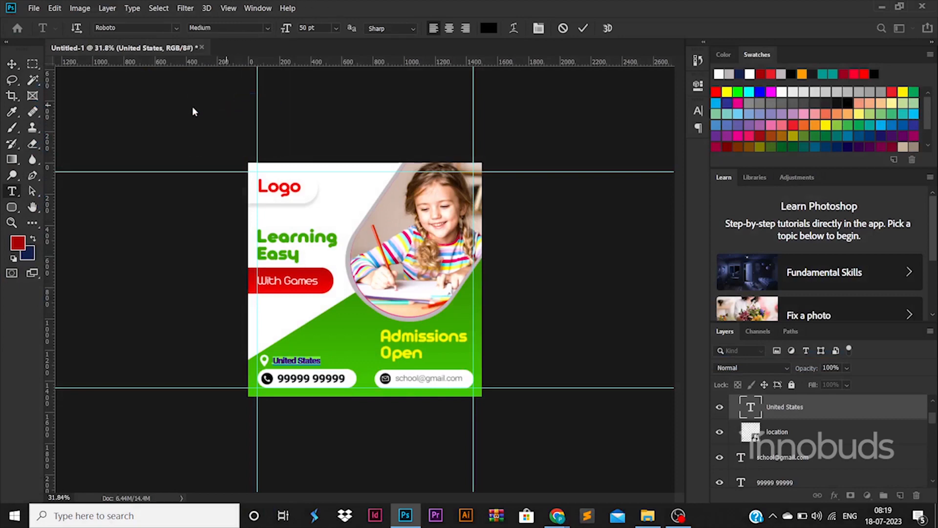
pyautogui.click(17, 64)
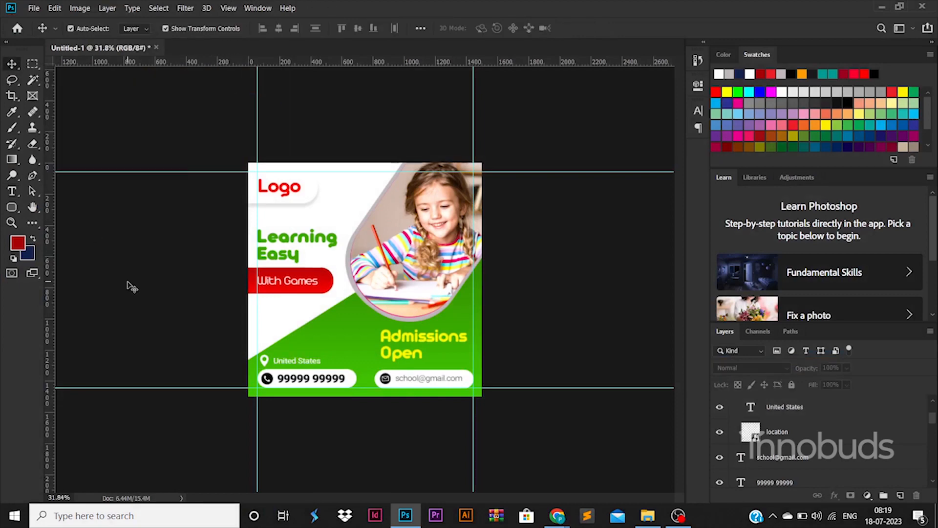
# Export the design for web with the JPEG High preset as 5.school-poster in the AAAAILLUSTRATORA folder
pyautogui.hotkey('ctrl', 's')
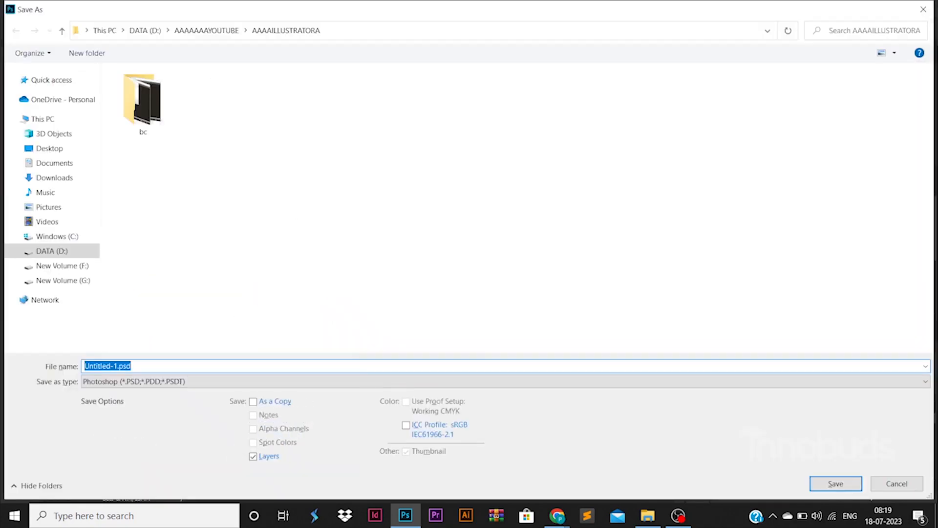
pyautogui.press('Escape')
pyautogui.hotkey('ctrl', 'alt', 'shift', 's')
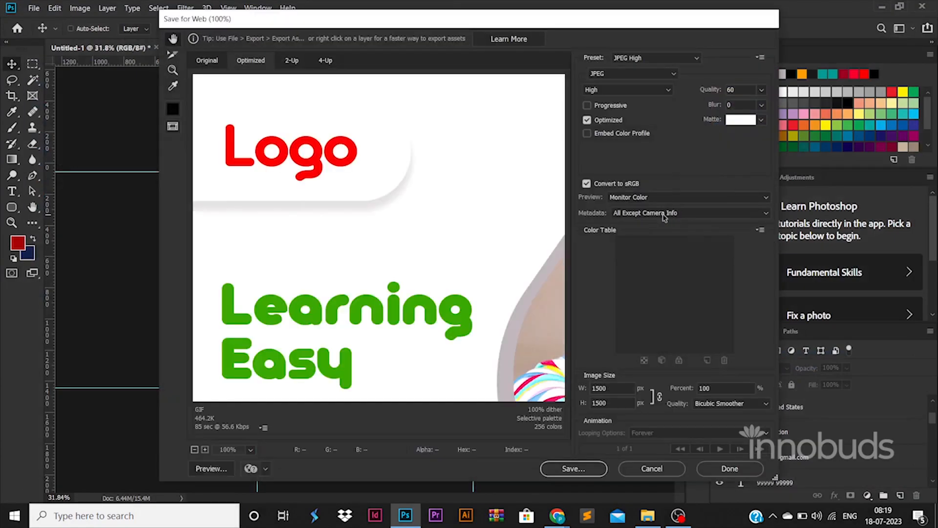
pyautogui.press('Return')
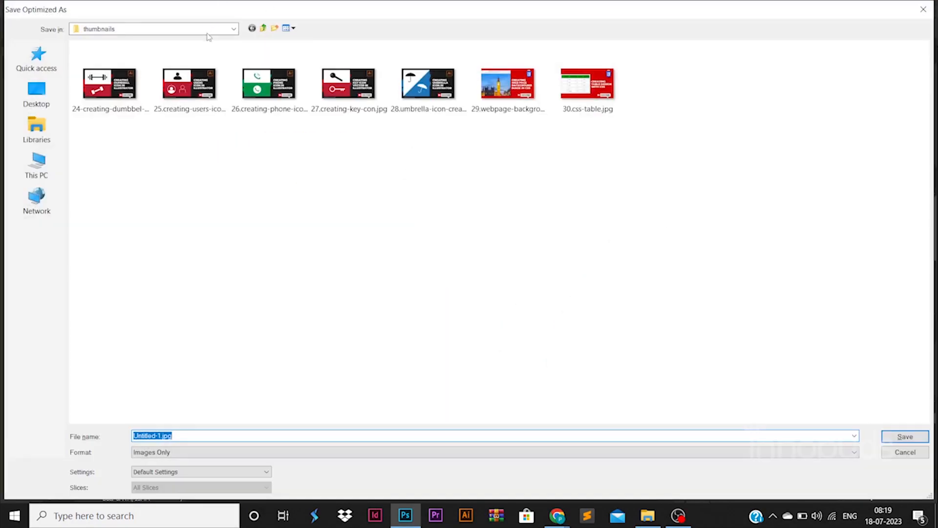
pyautogui.click(233, 29)
pyautogui.click(189, 216)
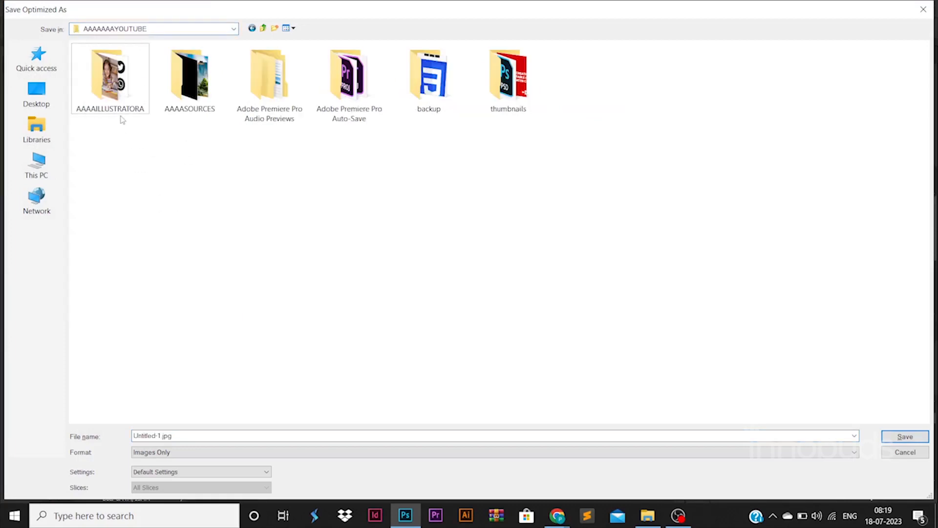
pyautogui.doubleClick(119, 116)
pyautogui.write('5.sch')
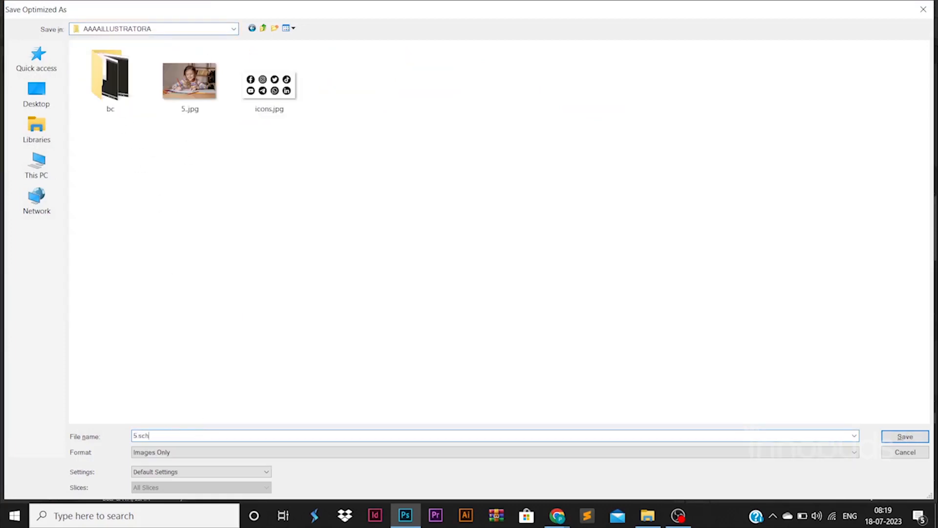
pyautogui.write('ool-poster')
pyautogui.press('Return')
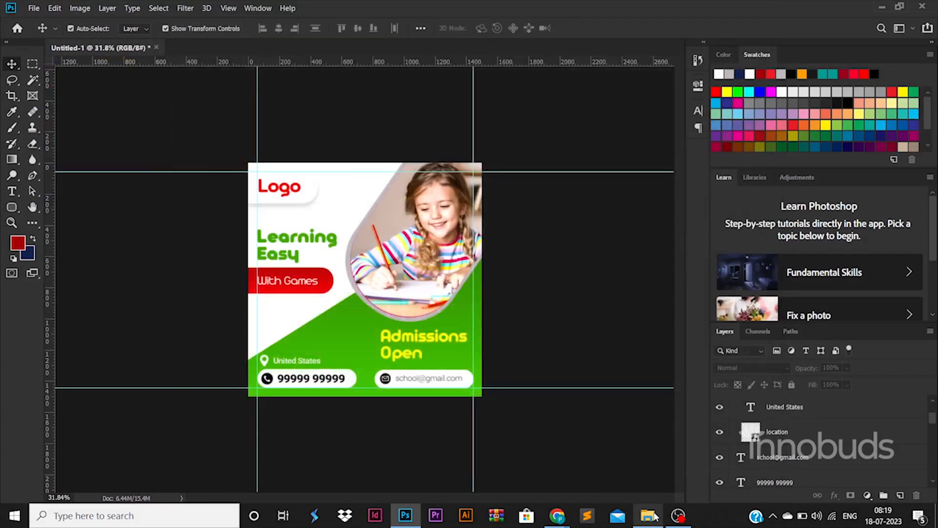
# Recolour the grey photo frame shape to yellow fffc00 by sampling the "Admissions Open" text
pyautogui.moveTo(654, 508)
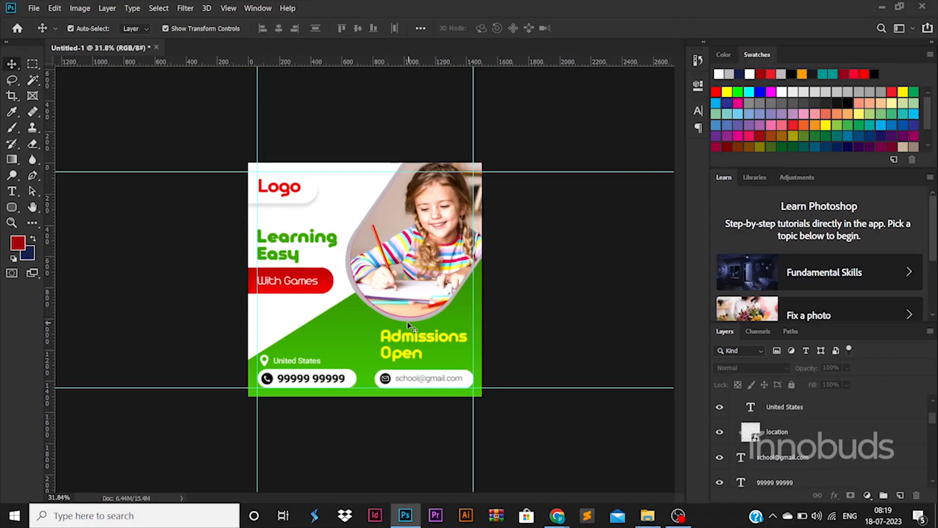
pyautogui.click(409, 323)
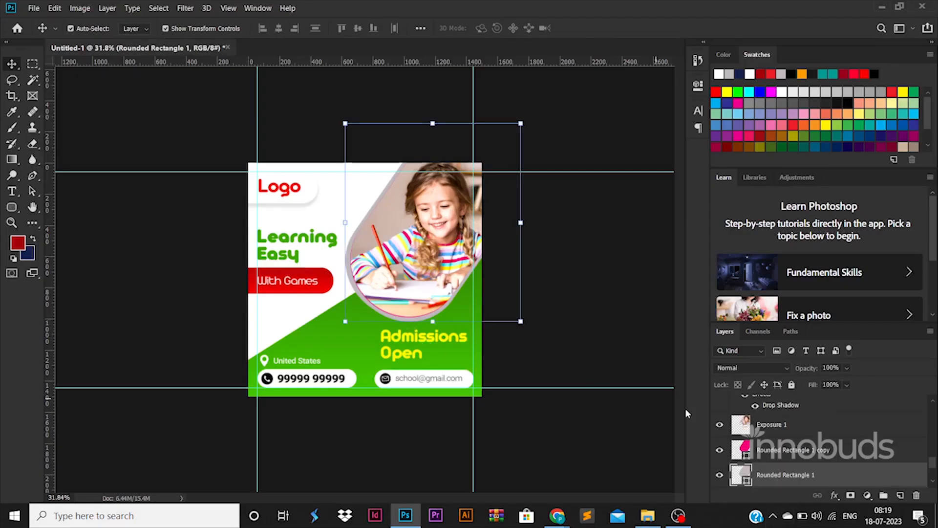
pyautogui.doubleClick(741, 476)
pyautogui.click(396, 352)
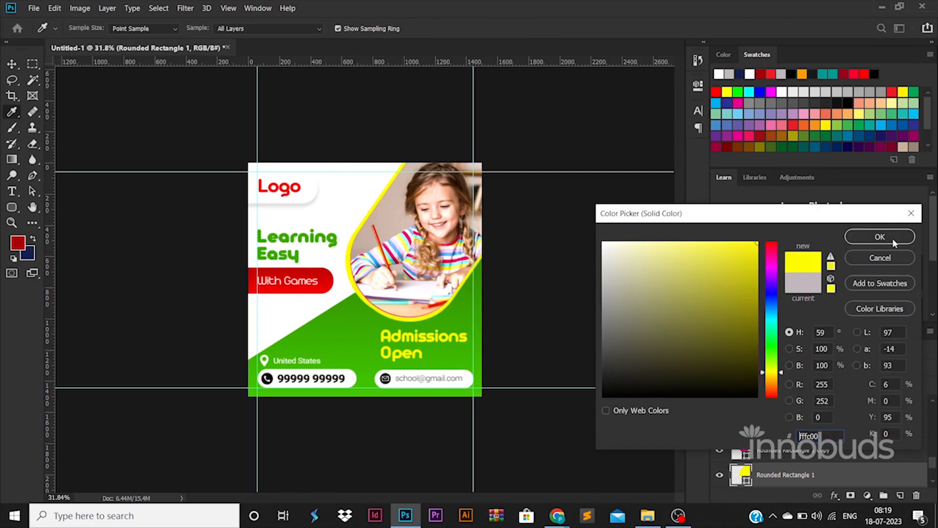
pyautogui.click(879, 236)
pyautogui.press('v')
# Hide the pink Rounded Rectangle 1 copy layer beneath the girl's photo
pyautogui.click(453, 284)
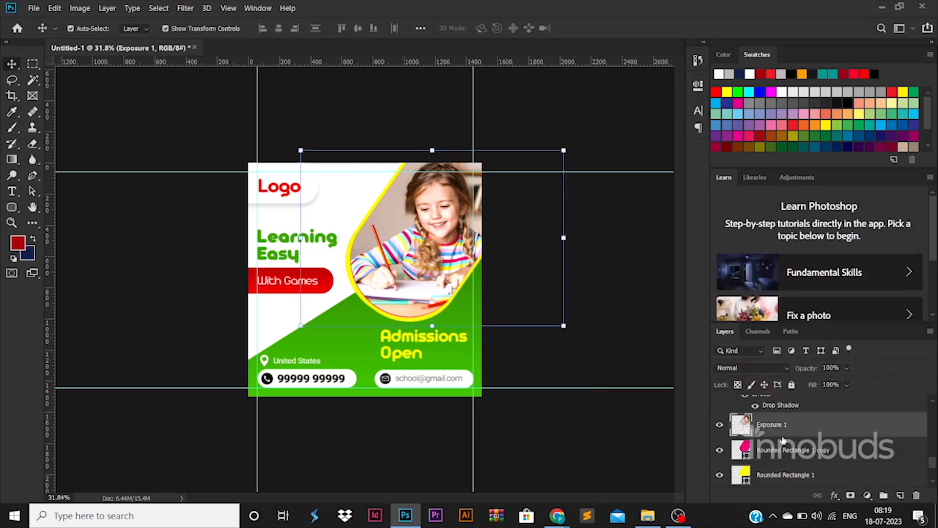
pyautogui.click(719, 425)
pyautogui.click(719, 424)
pyautogui.click(762, 450)
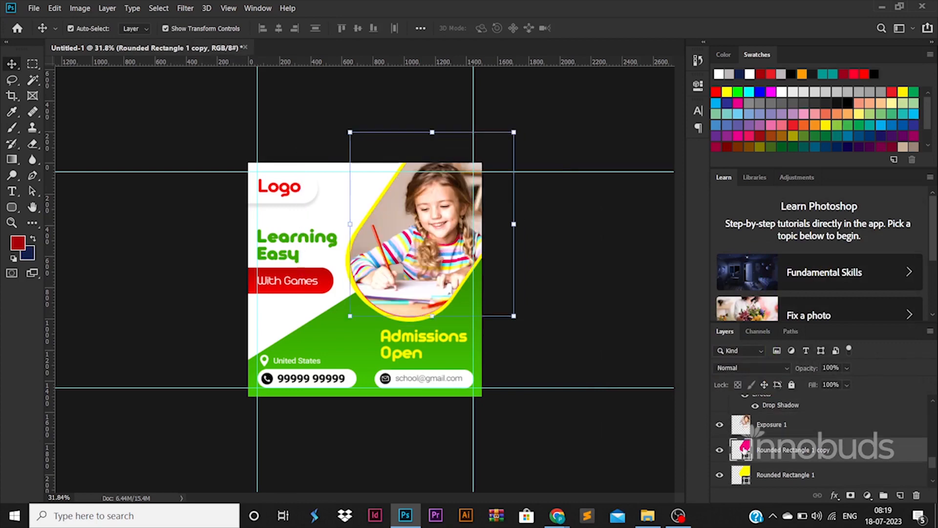
pyautogui.click(720, 450)
# Export the updated design for web as a high-quality JPEG, overwriting 5.school-poster.jpg
pyautogui.hotkey('ctrl', 'alt', 'shift', 's')
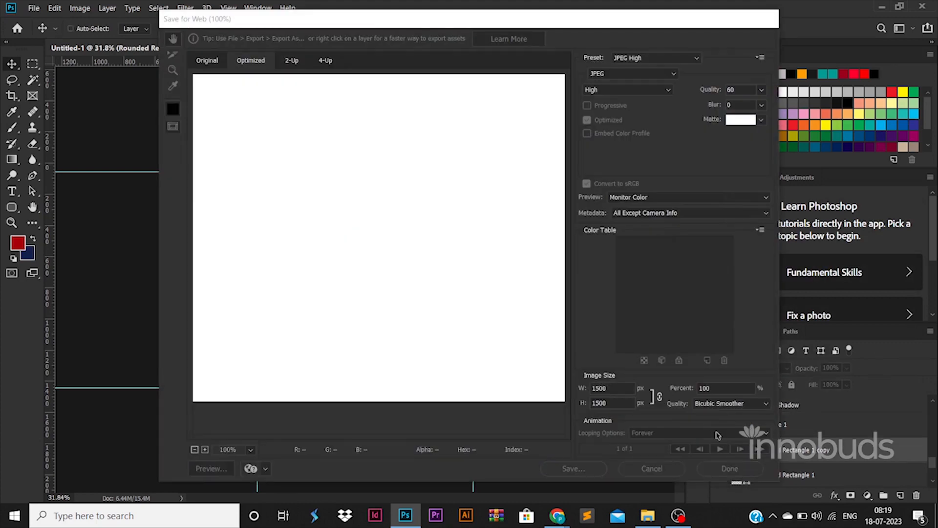
pyautogui.press('Return')
pyautogui.doubleClick(284, 98)
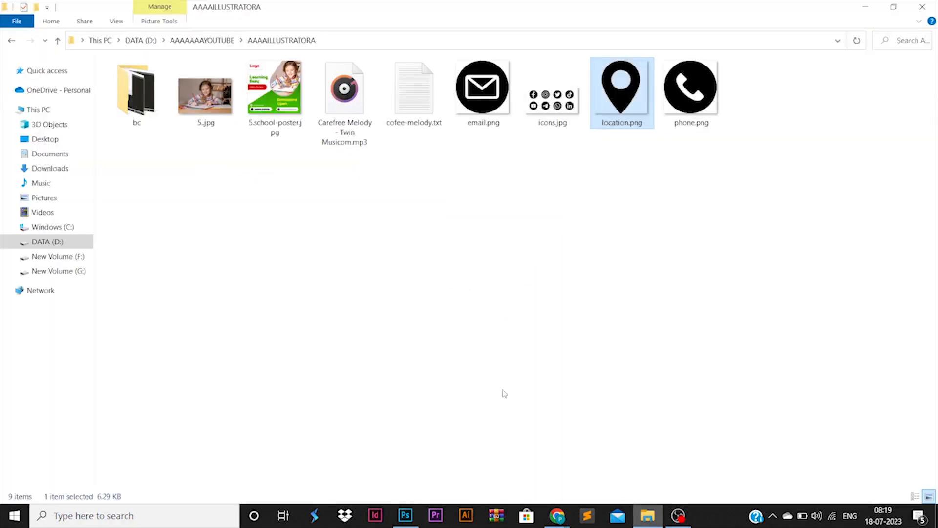
# Open the exported 5.school-poster.jpg in Photos to review it, and return to the design in Photoshop
pyautogui.click(281, 108)
pyautogui.rightClick(280, 108)
pyautogui.click(309, 90)
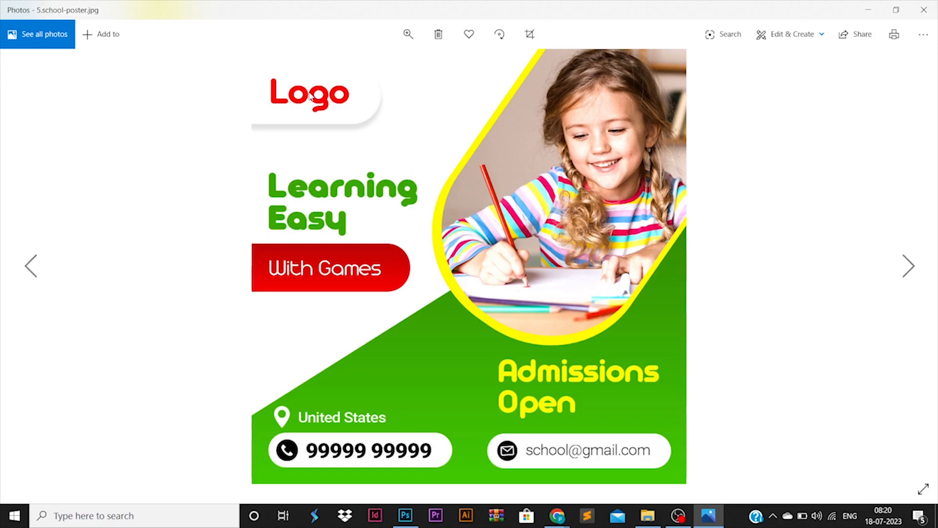
pyautogui.click(405, 515)
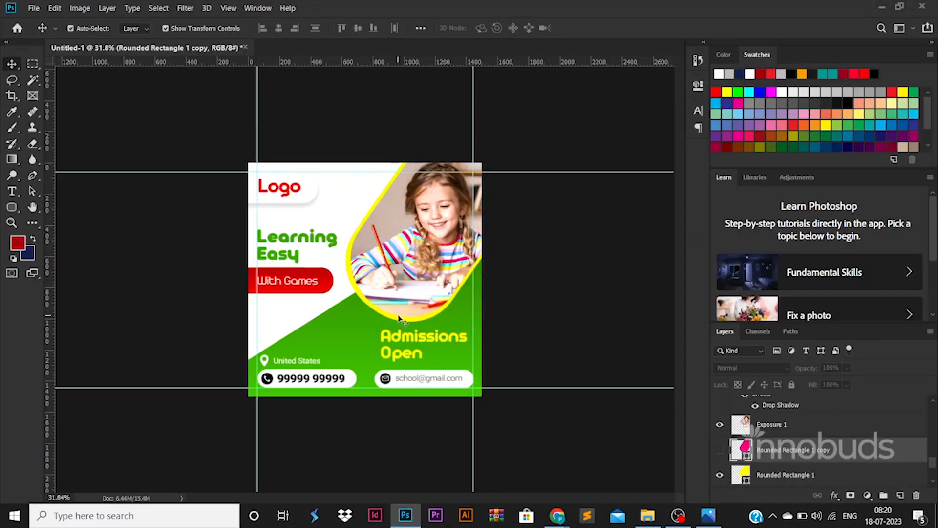
pyautogui.hotkey('ctrl', '0')
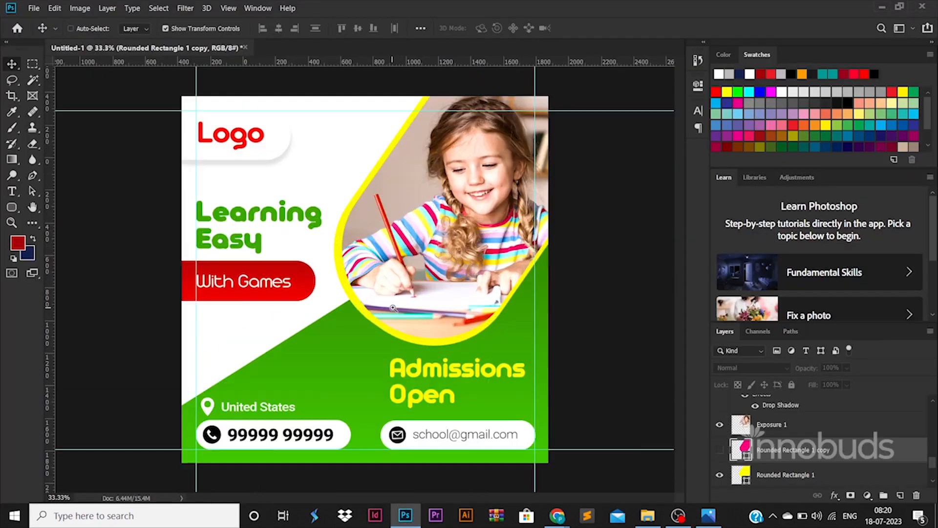